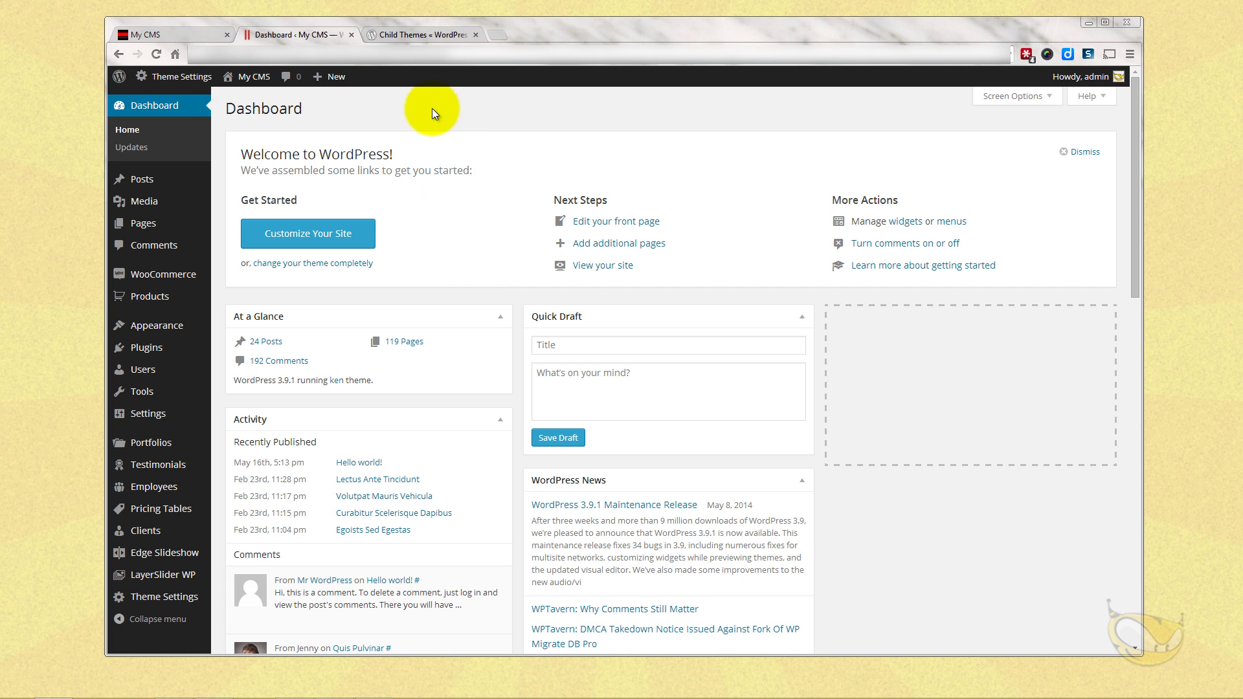
Step: Switch to the WordPress Codex 'Child Themes' article in the browser
left_click(424, 34)
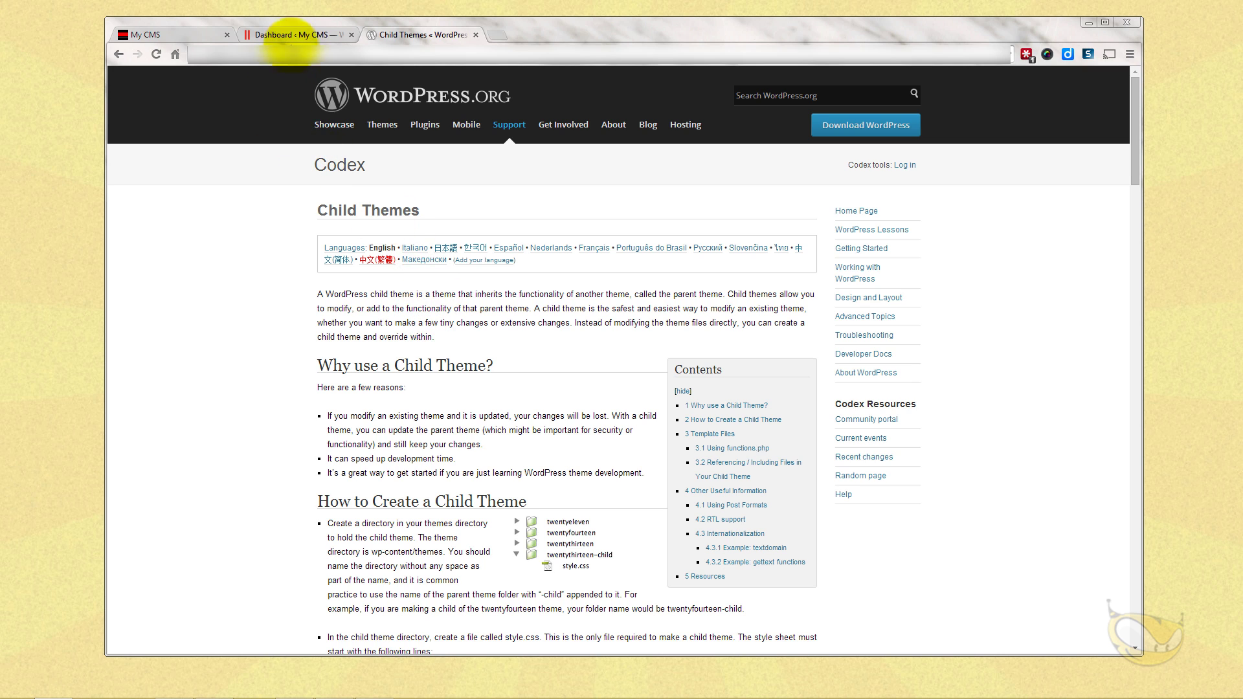
Step: In Settings > Reading, make Default Homepage the static front page and save
left_click(290, 34)
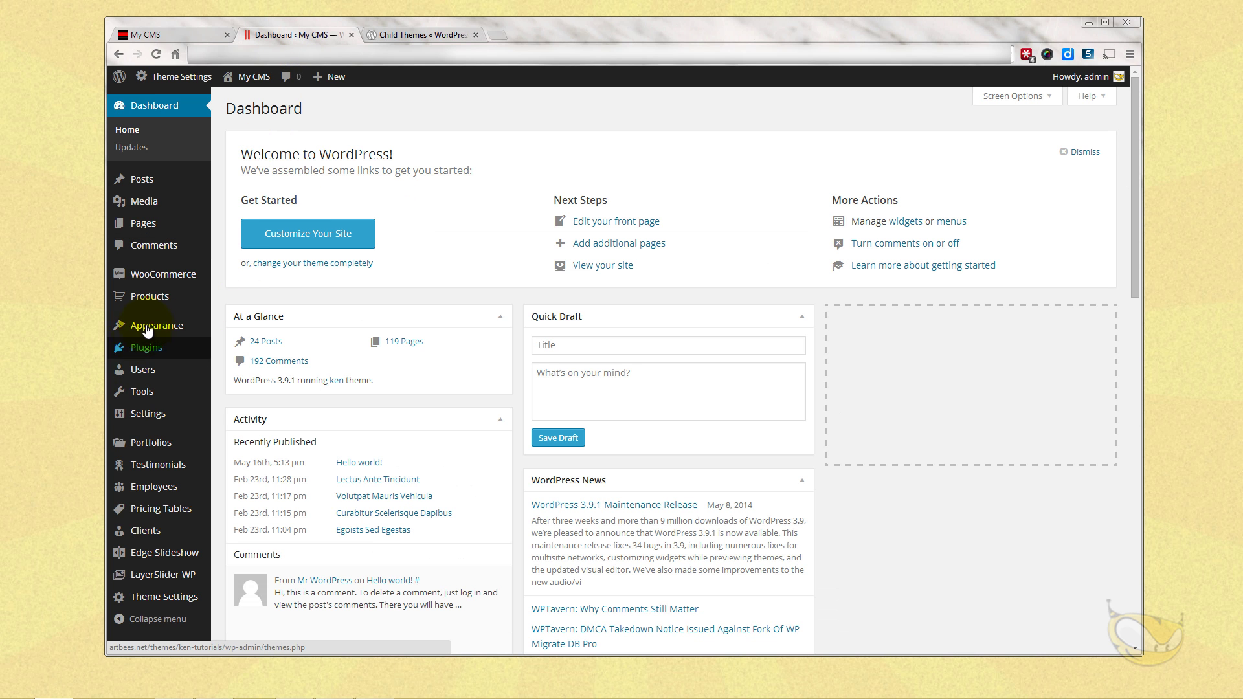
mouse_move(157, 427)
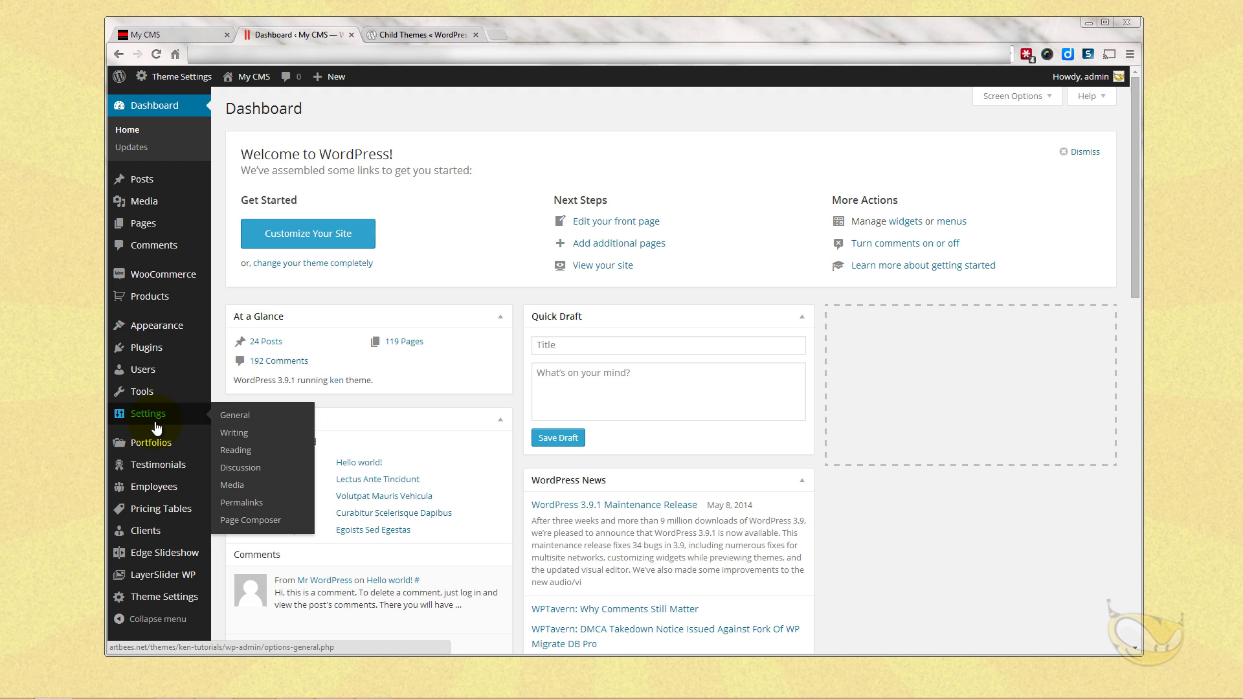
left_click(235, 451)
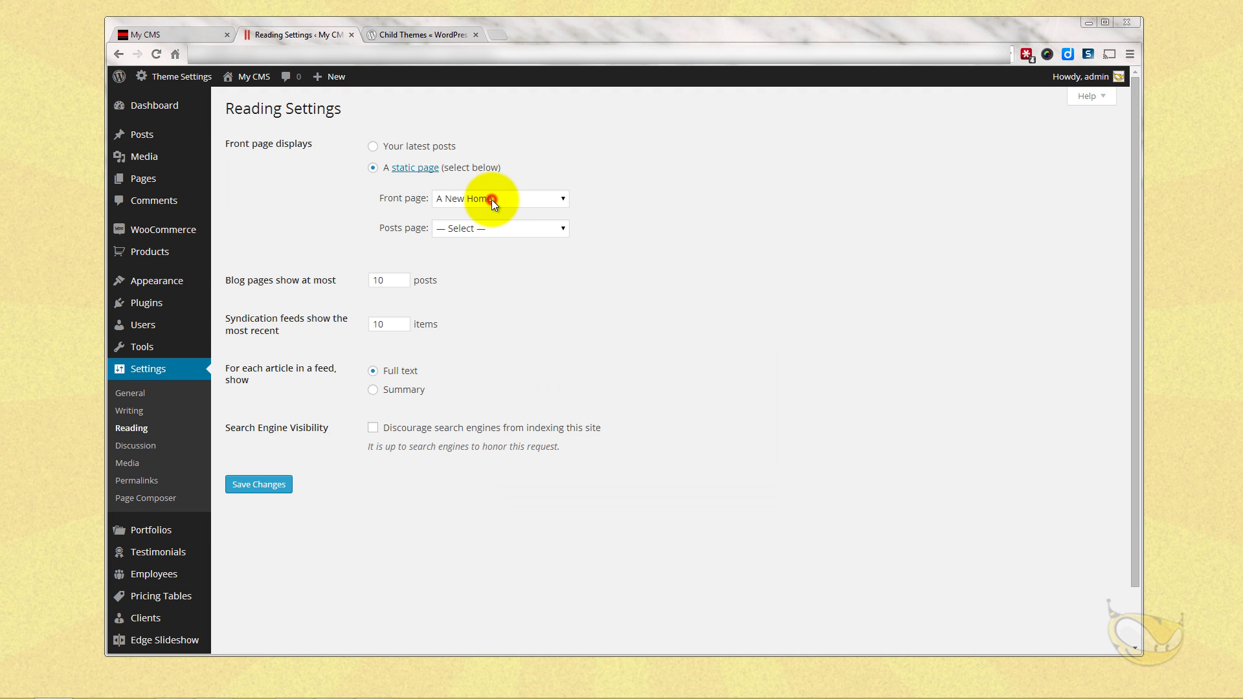
left_click(491, 200)
scroll(492, 376, "down", 4)
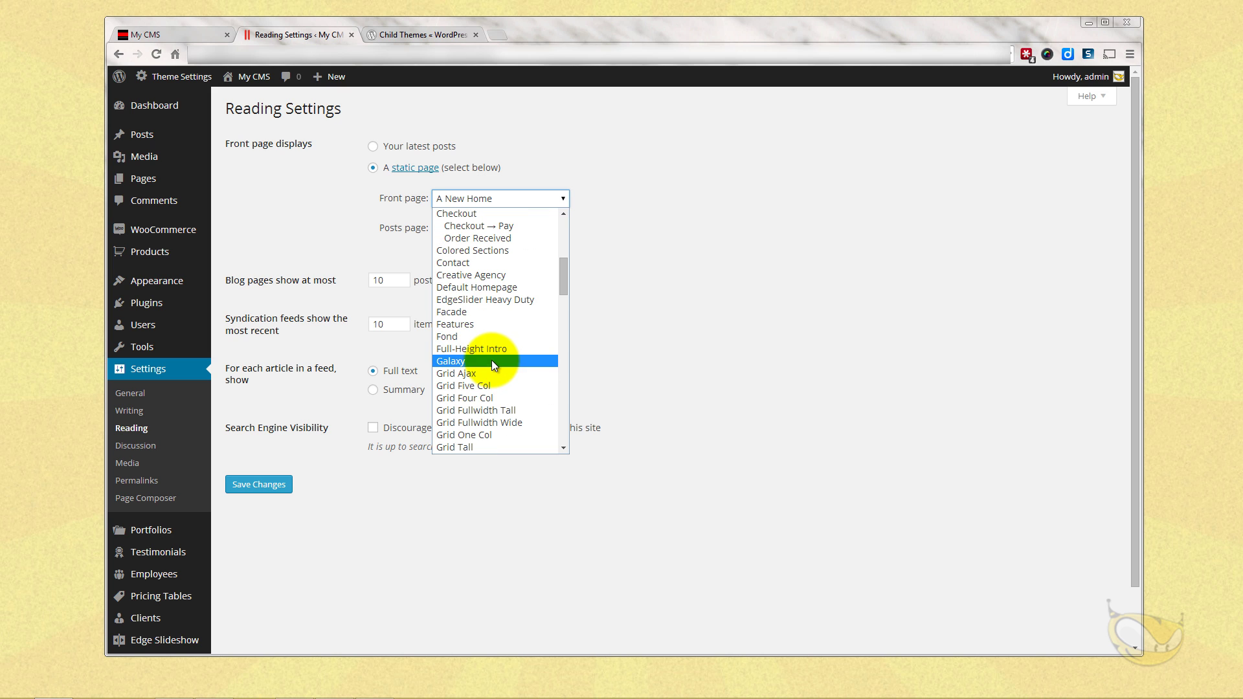
left_click(483, 287)
left_click(256, 484)
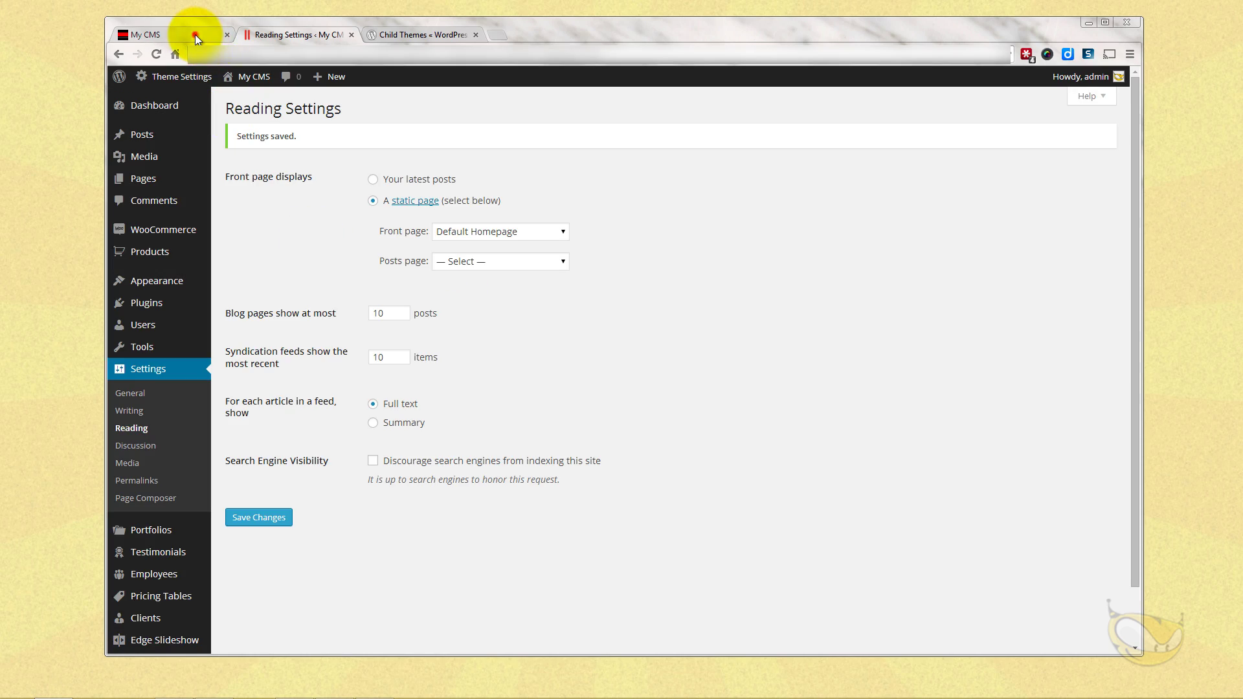
left_click(196, 34)
Step: Reload the My CMS tab and scroll through the new Default Homepage front page
left_click(156, 54)
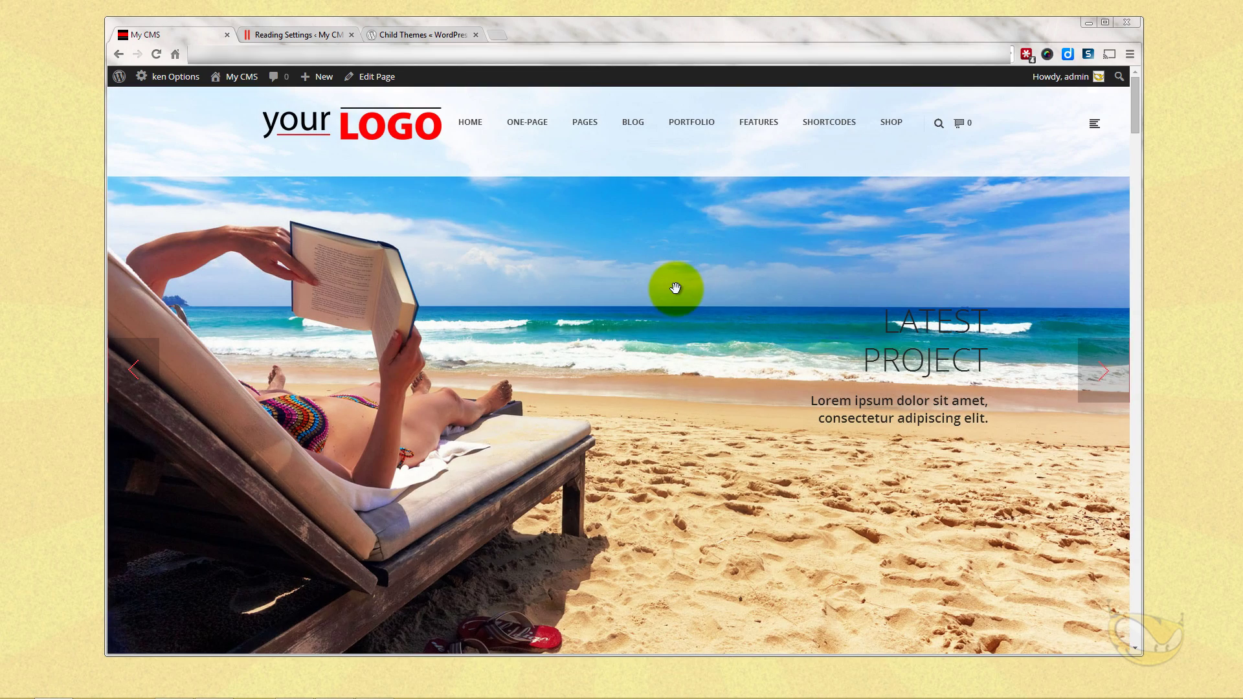
scroll(674, 294, "down", 10)
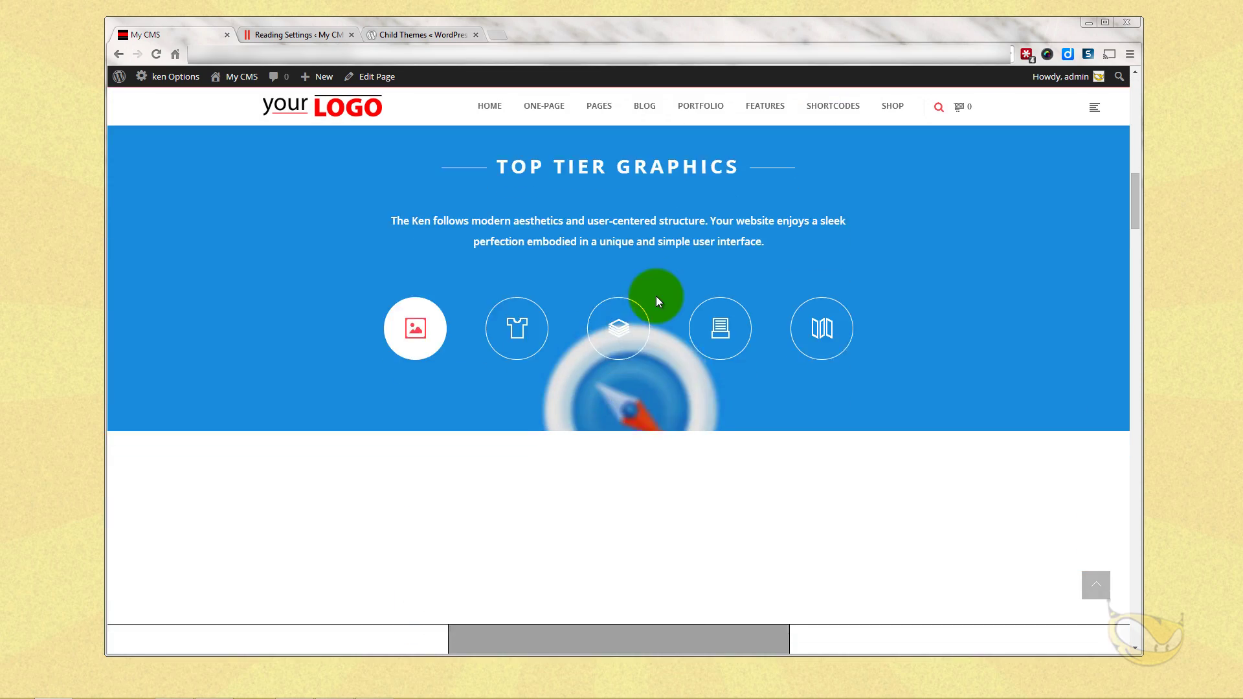
scroll(656, 296, "down", 20)
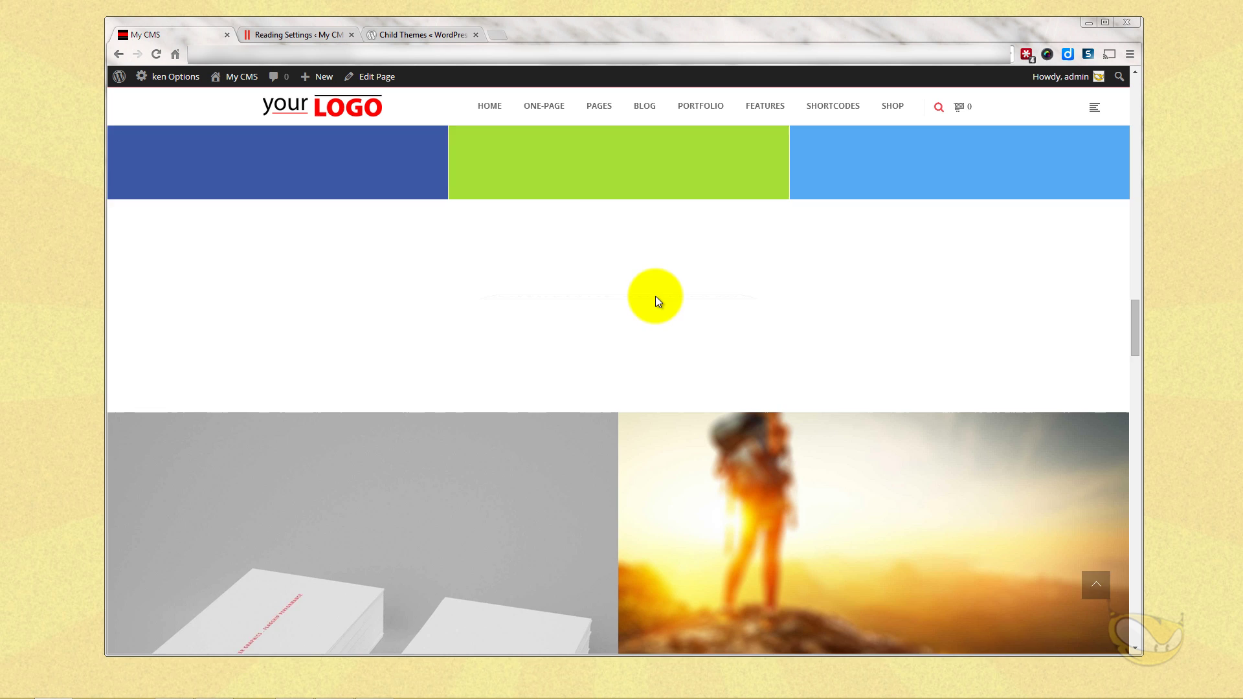
scroll(655, 296, "down", 15)
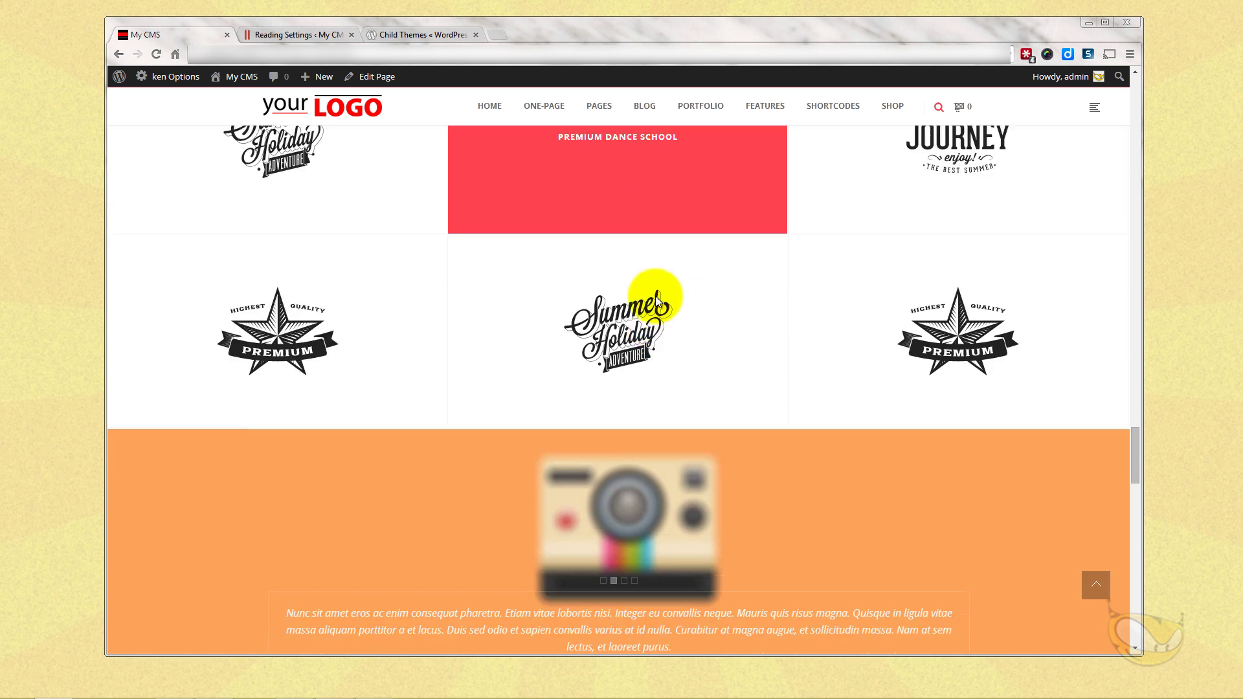
scroll(656, 297, "down", 10)
scroll(656, 297, "up", 3)
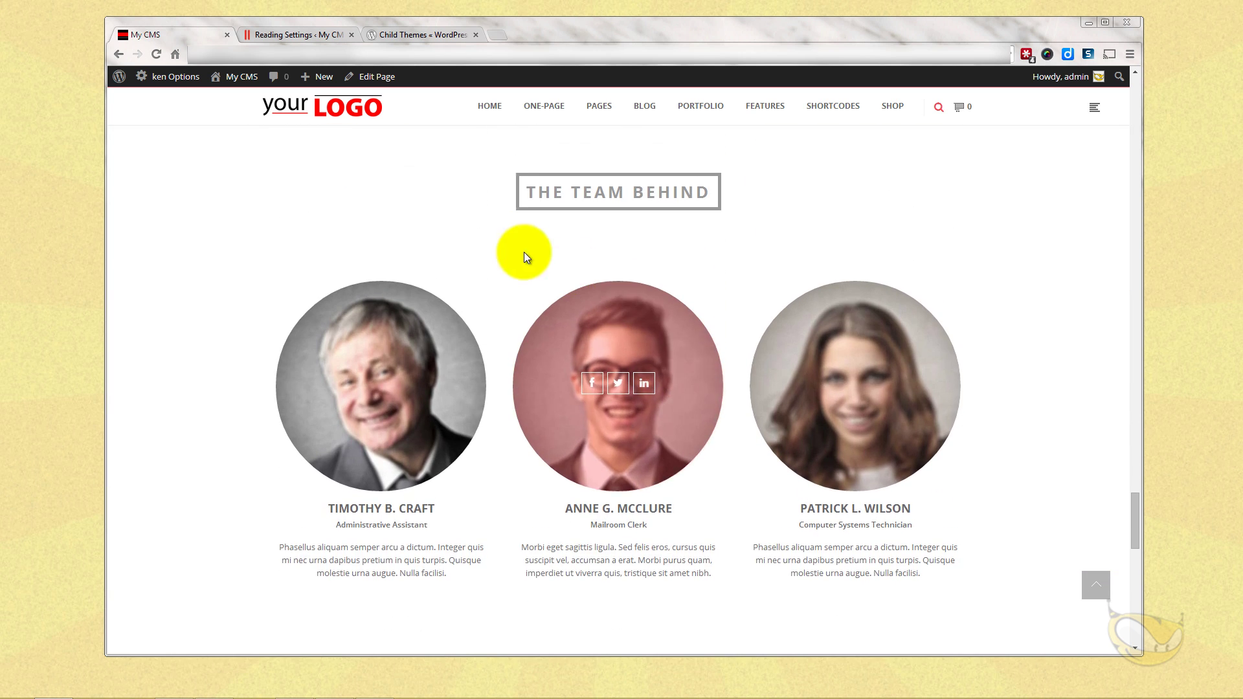
left_click(309, 35)
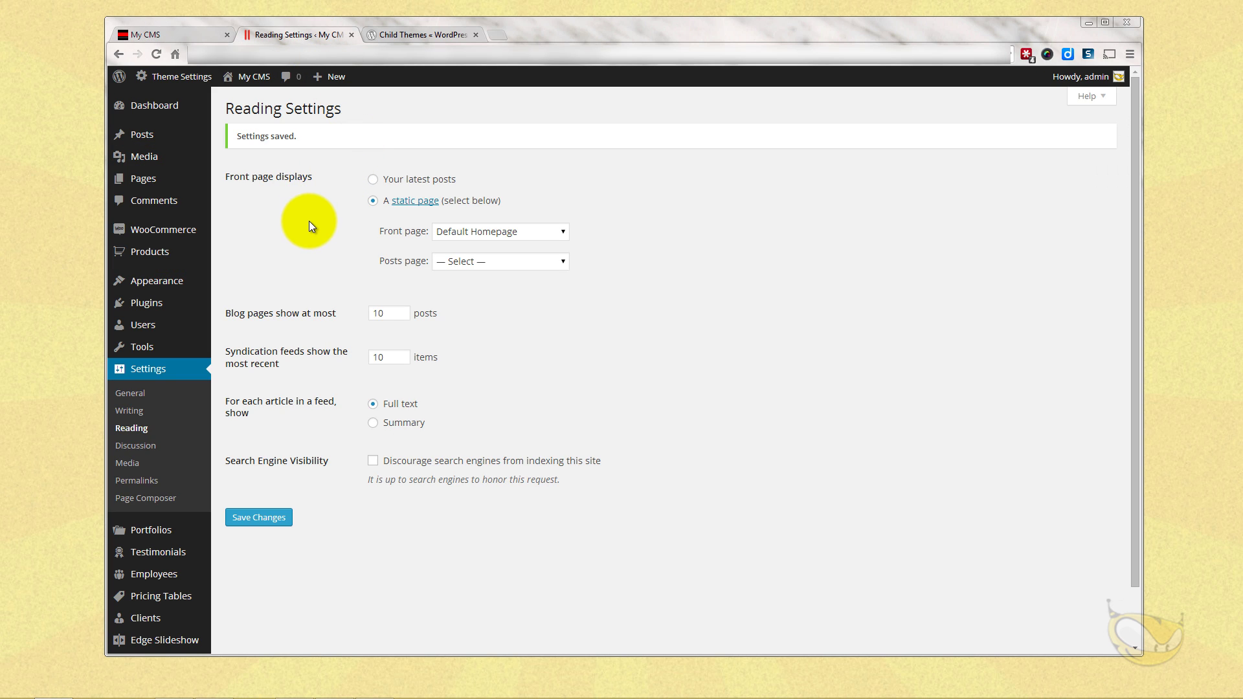
Step: Glance at the ken theme's details, then reach Upload Theme via Add New
mouse_move(170, 283)
left_click(240, 284)
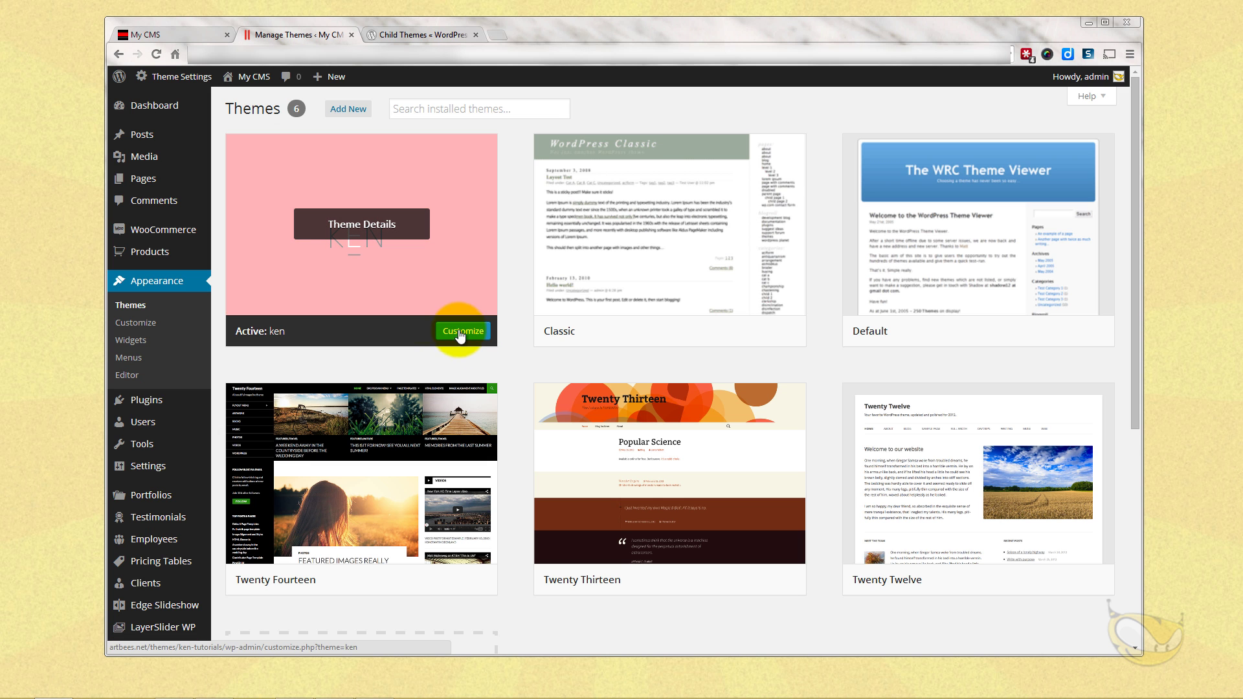
left_click(360, 227)
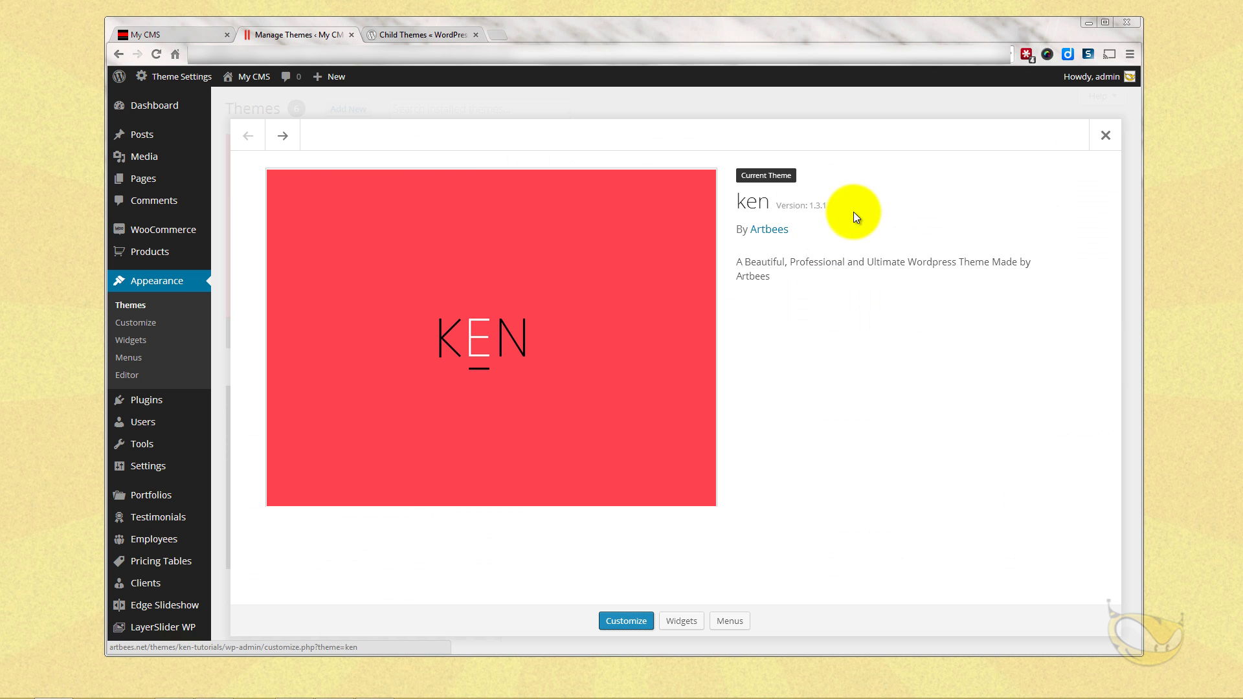
left_click(1106, 135)
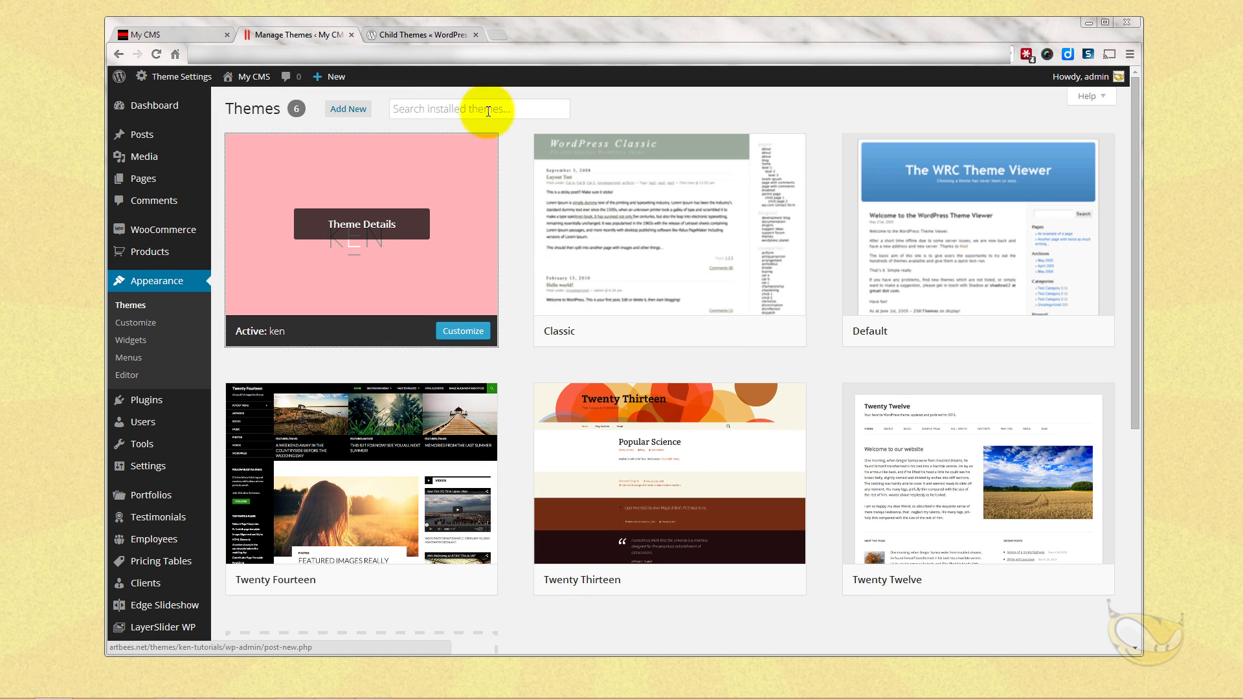
left_click(362, 110)
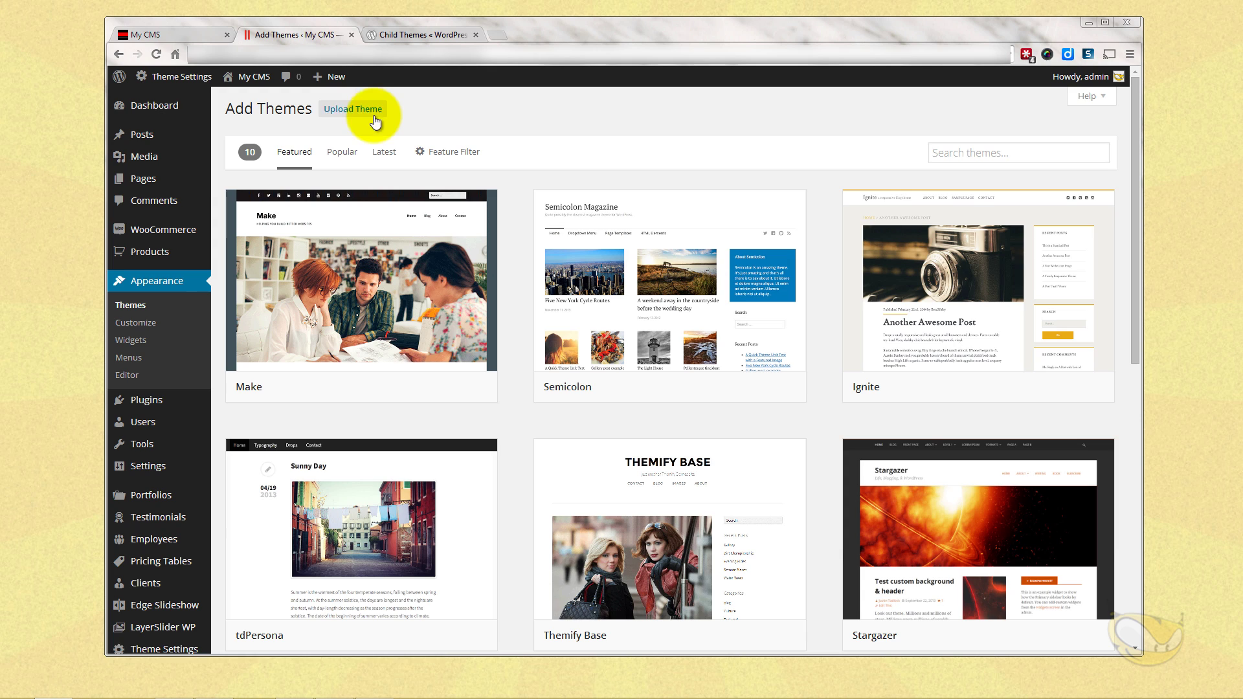
left_click(362, 111)
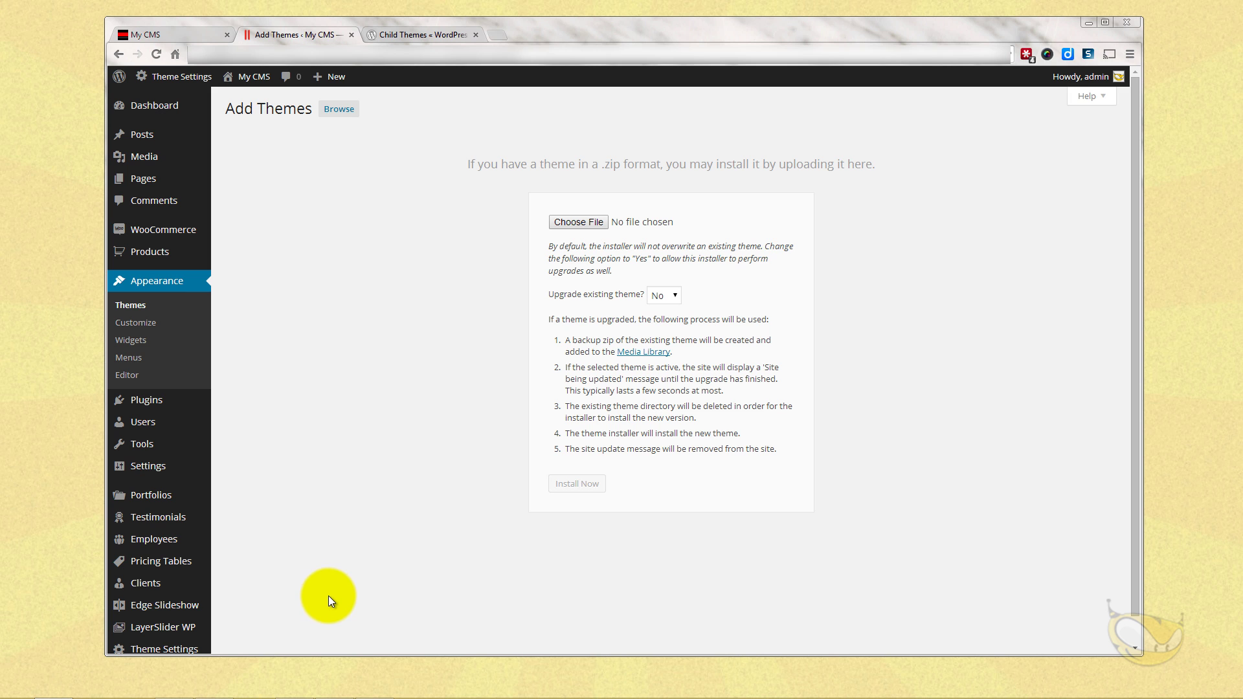
mouse_move(301, 697)
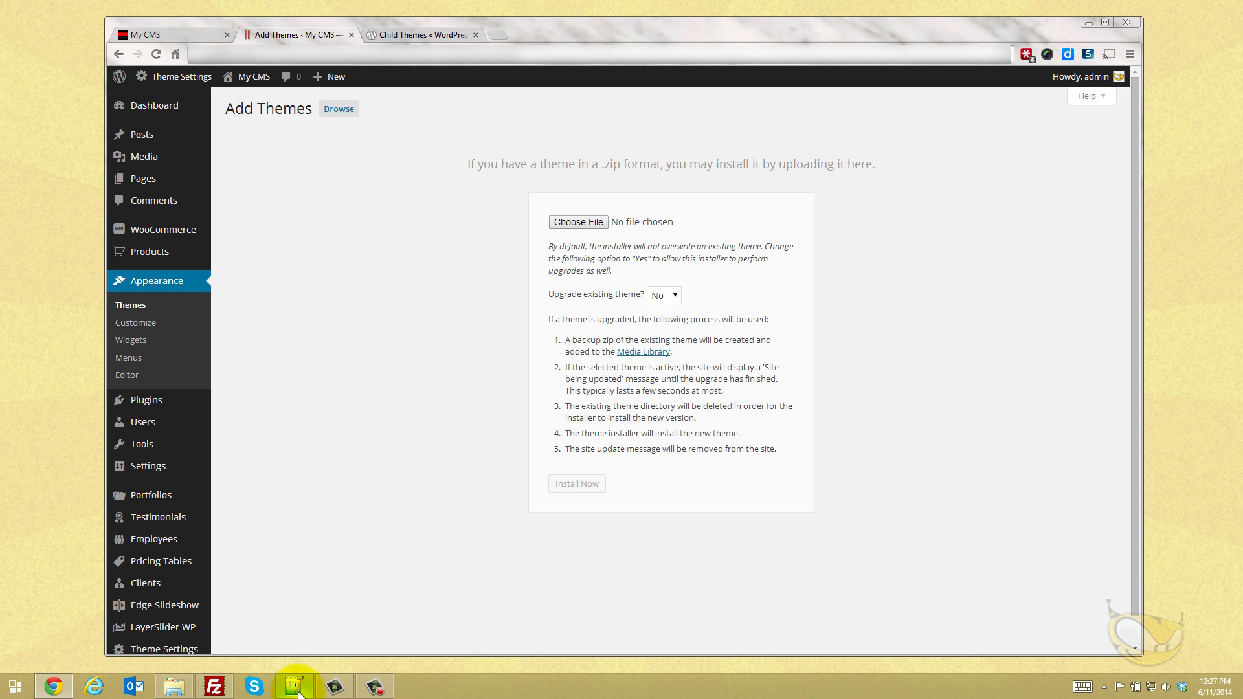
Step: Extract theKEN1.3.1.zip and open its main subfolder
left_click(173, 687)
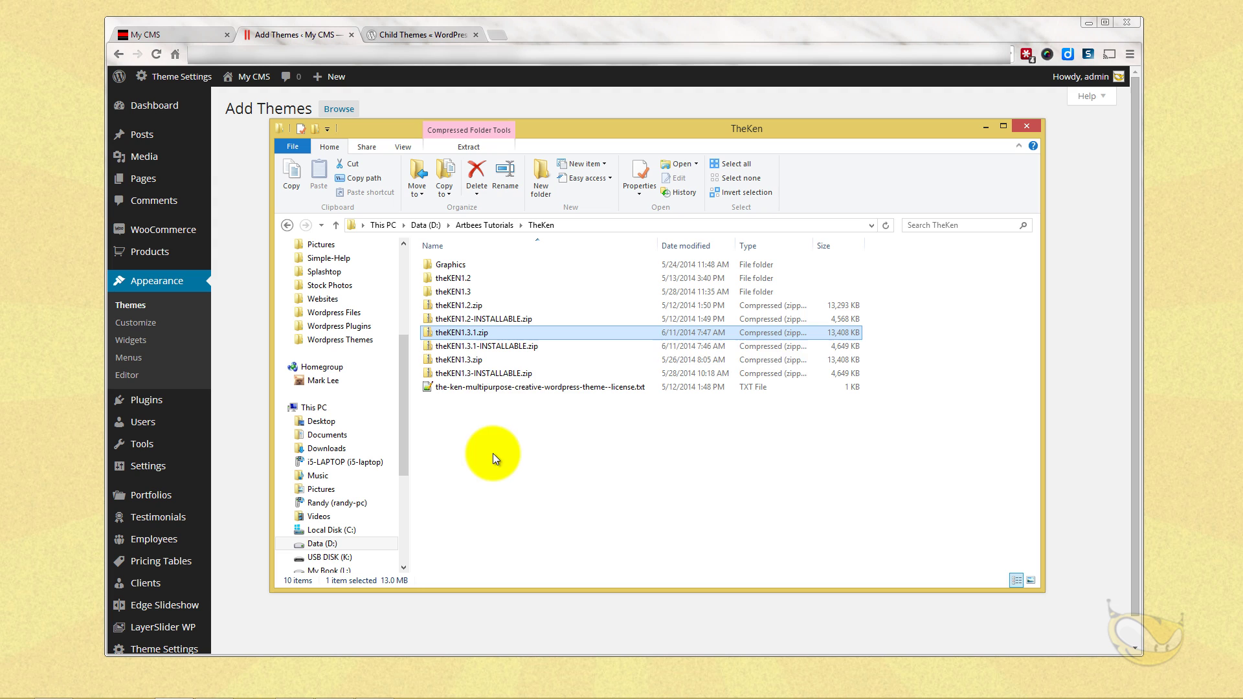
right_click(466, 337)
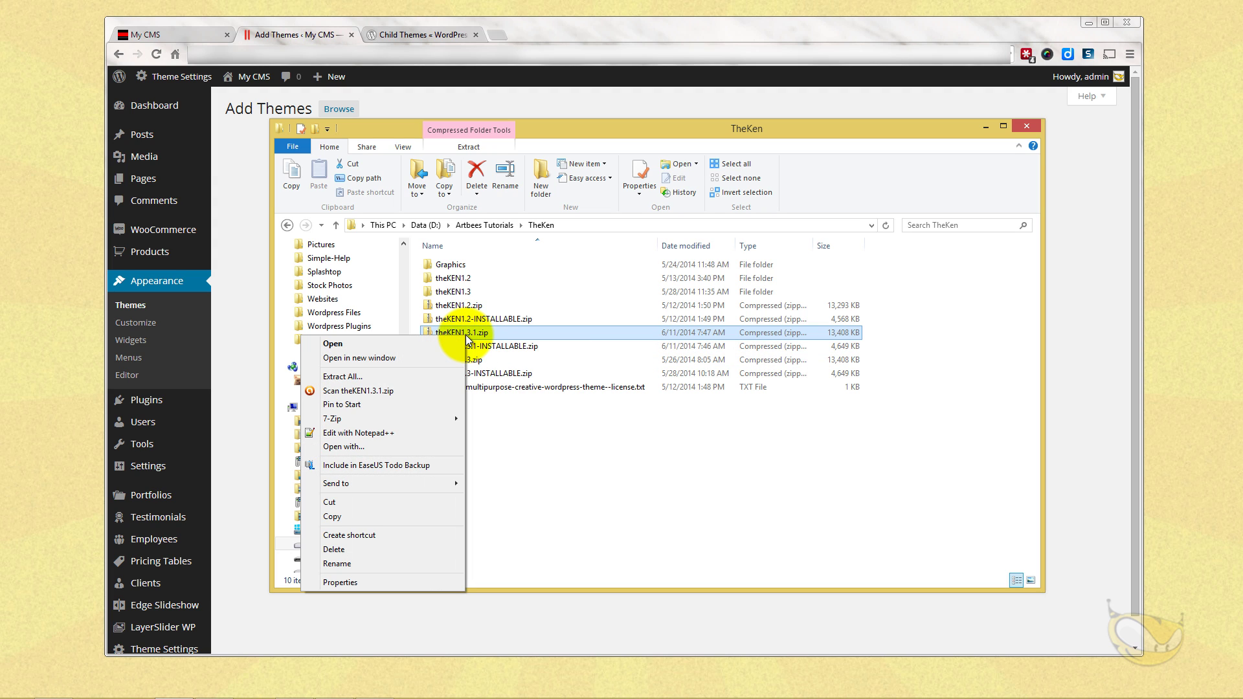
mouse_move(408, 416)
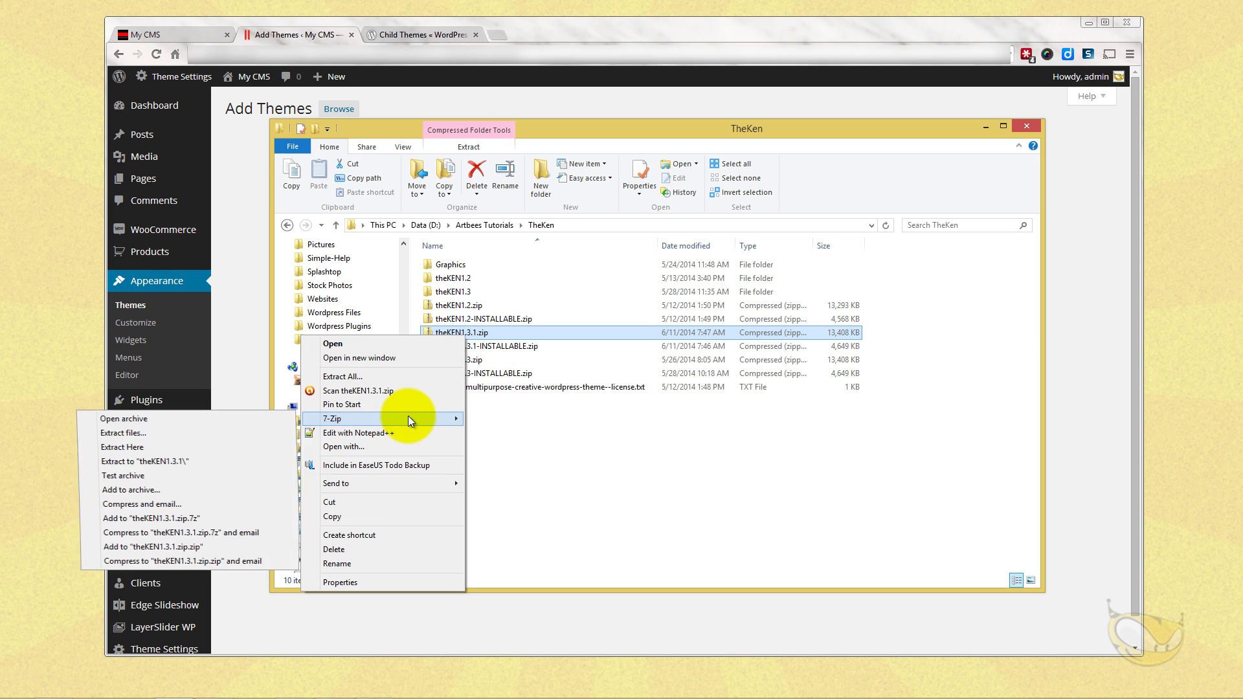
left_click(285, 461)
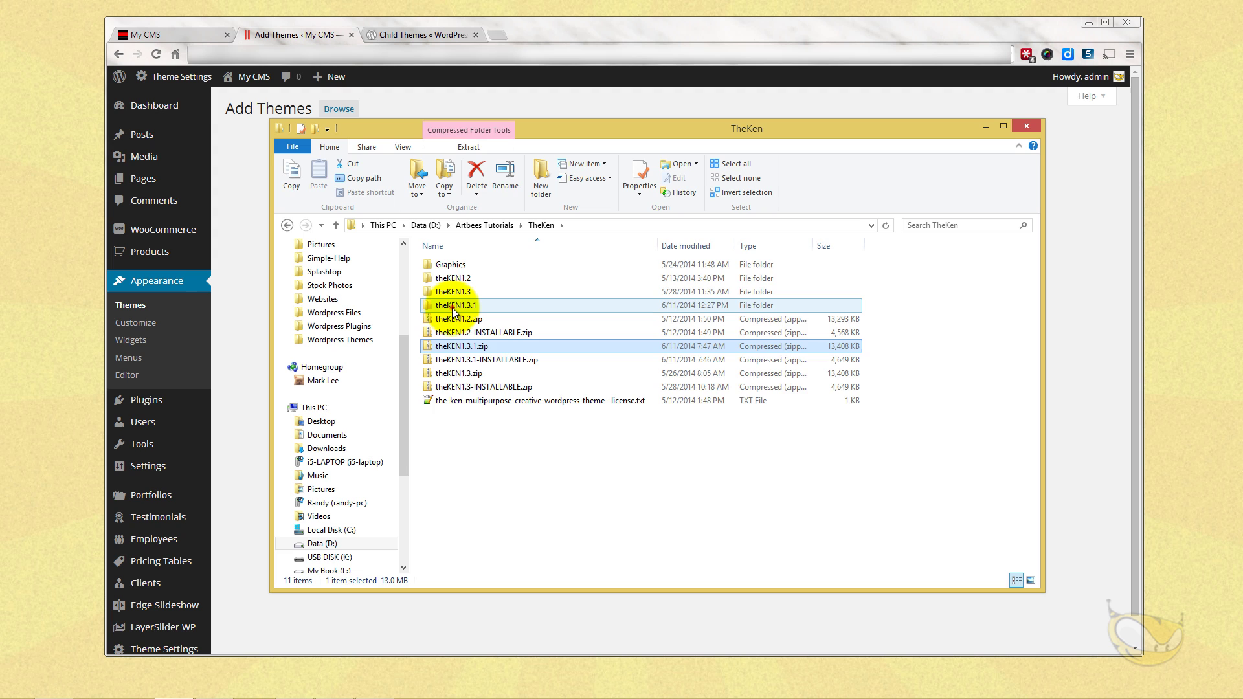
left_click(452, 308)
double_click(452, 308)
double_click(444, 277)
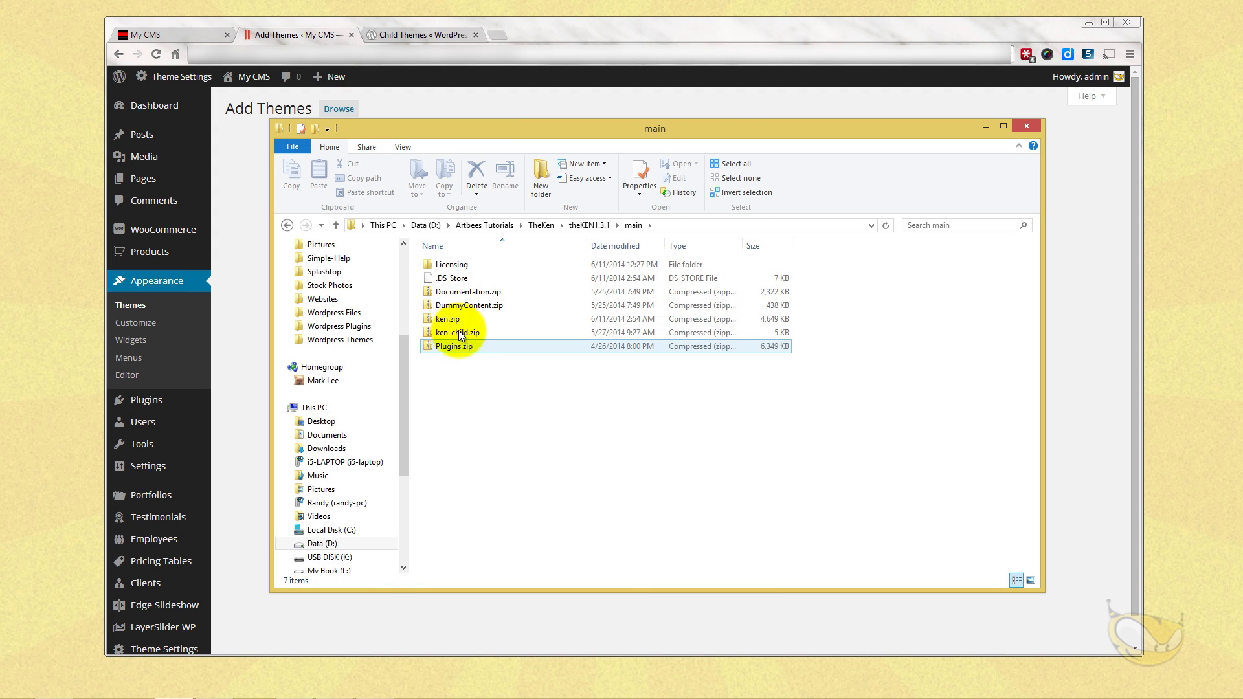
Step: Extract ken-child.zip and open the inner ken-child theme folder
left_click(458, 331)
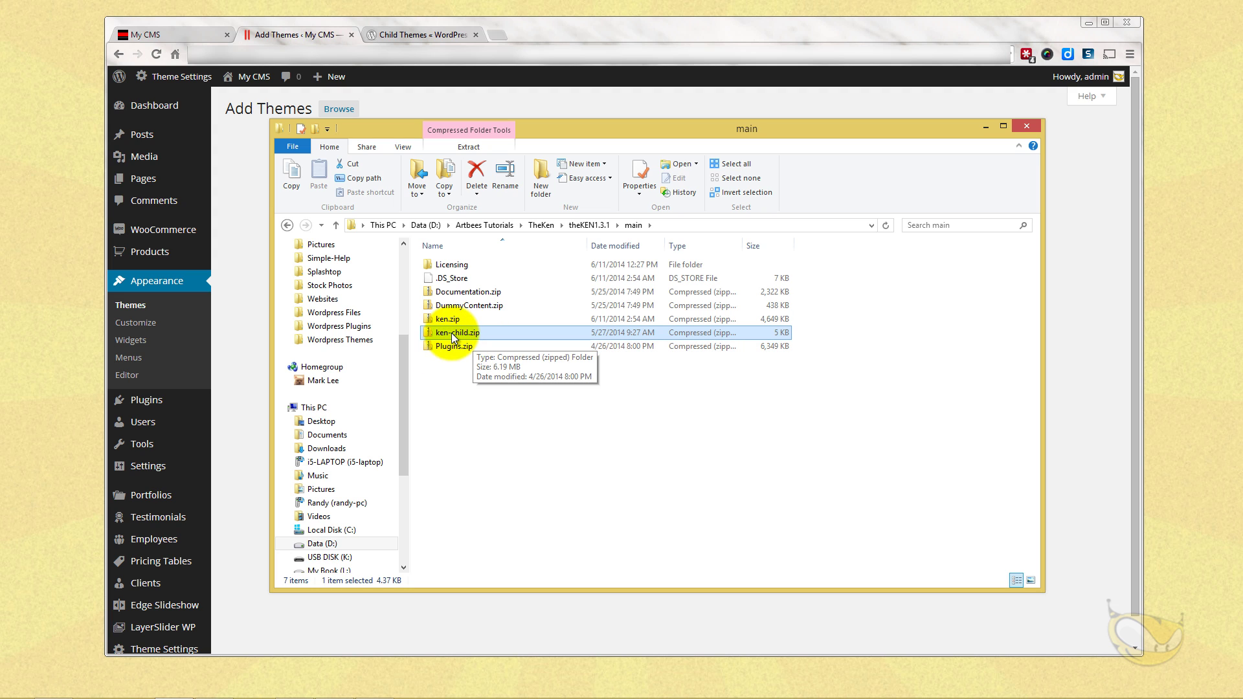
right_click(453, 335)
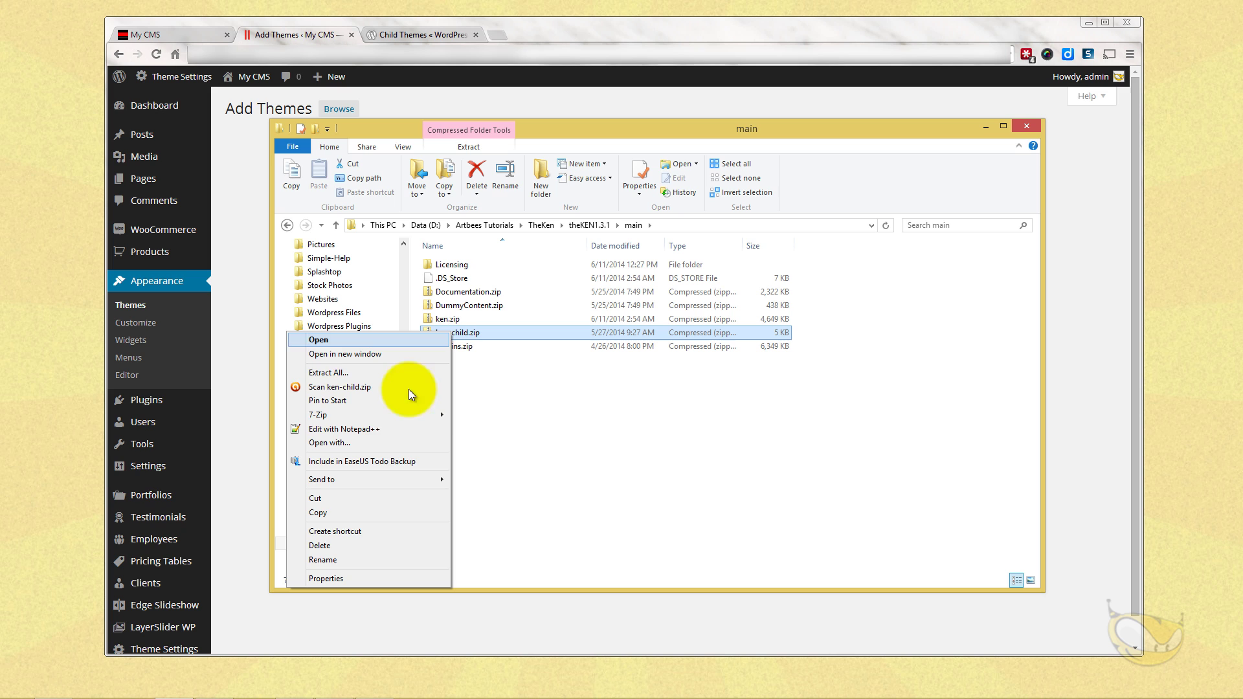
mouse_move(392, 415)
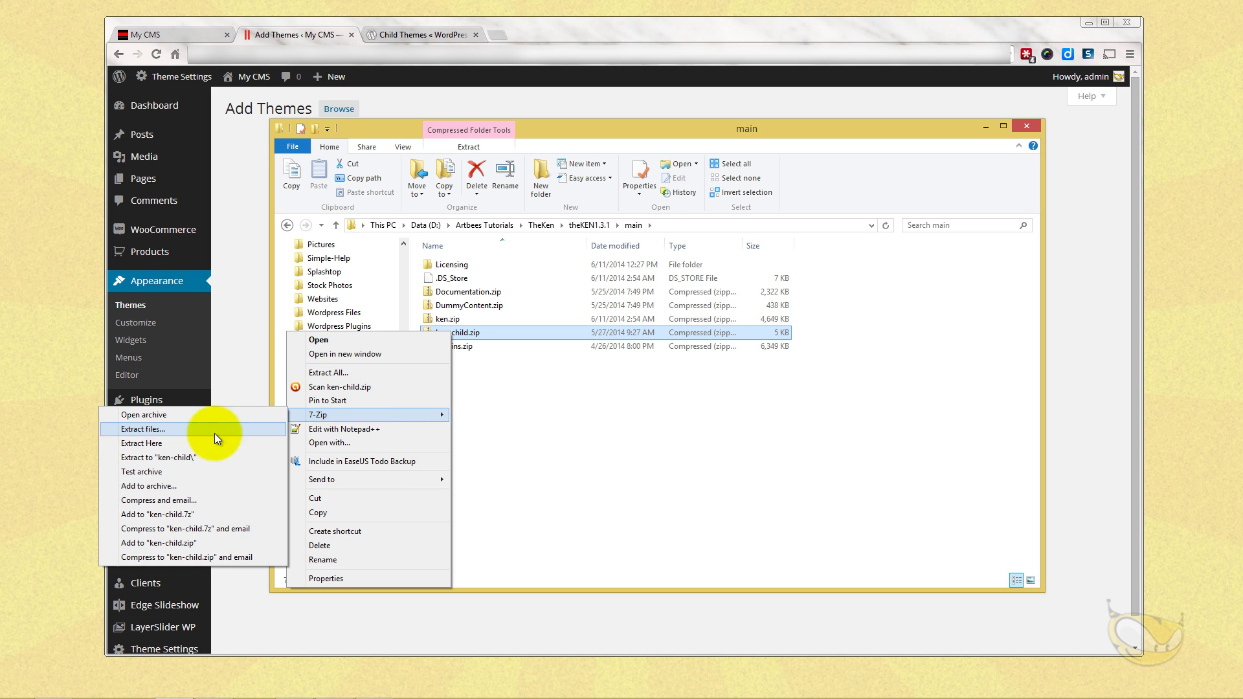
left_click(212, 462)
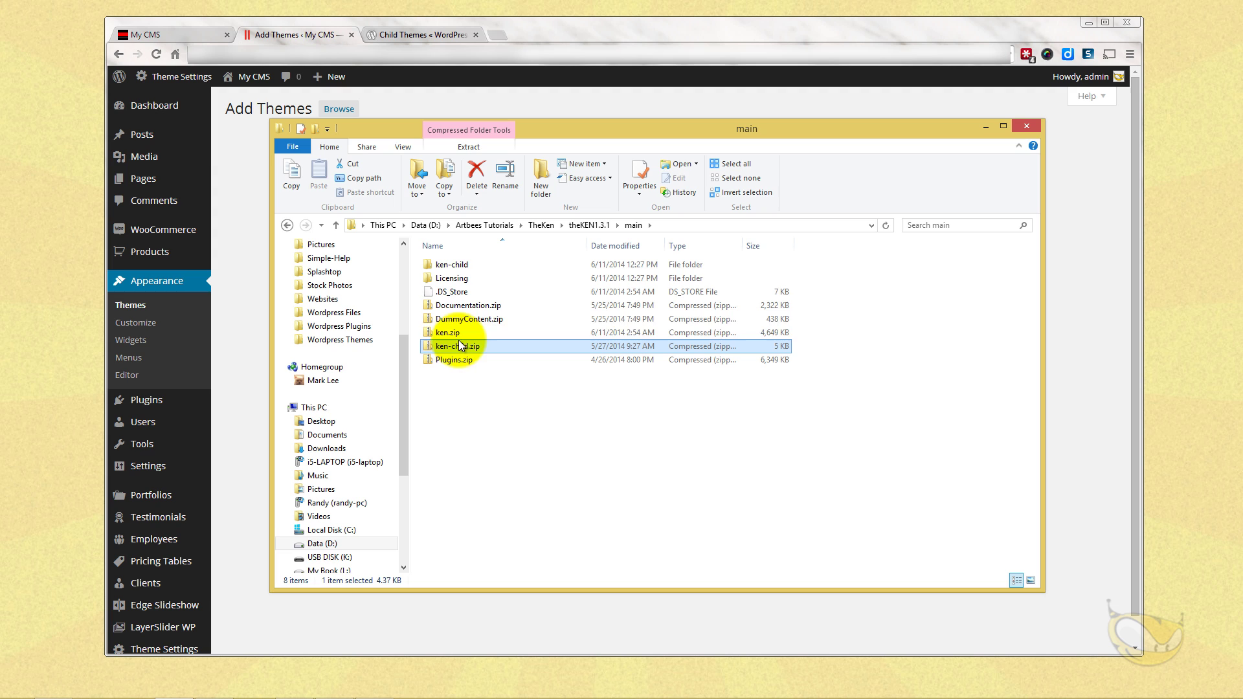
double_click(457, 267)
double_click(452, 280)
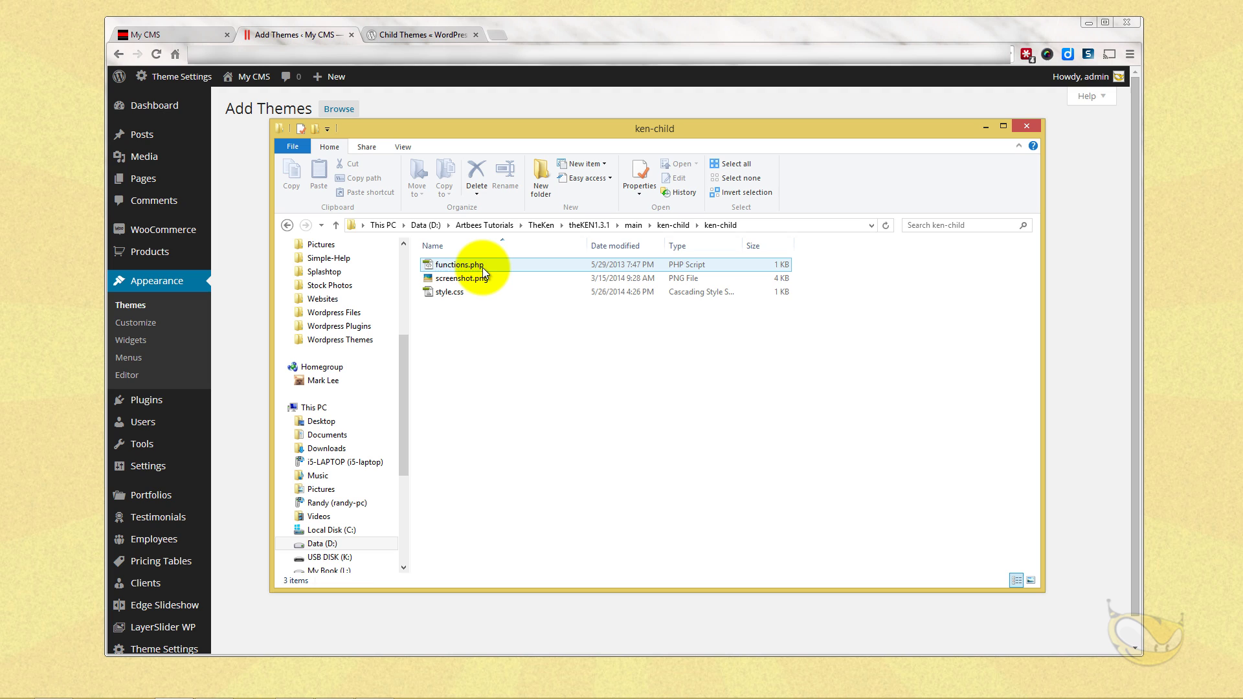
Step: Review the child theme files functions.php, style.css and screenshot.png
left_click(483, 267)
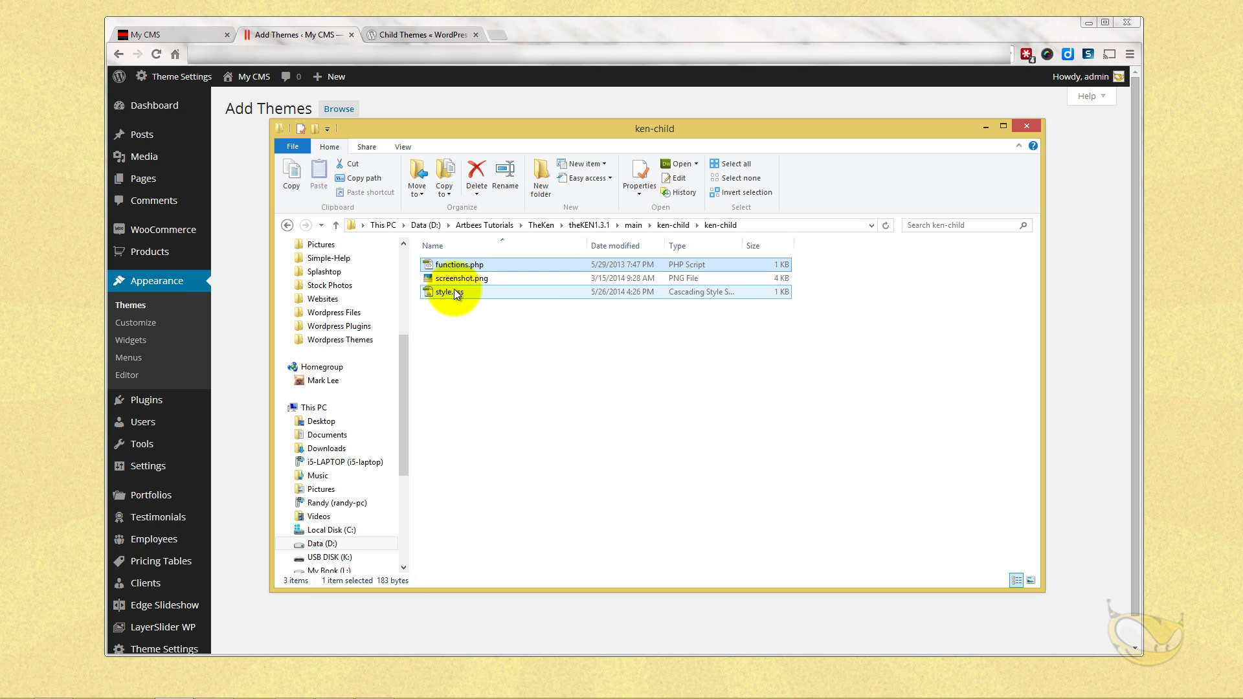
left_click(453, 292)
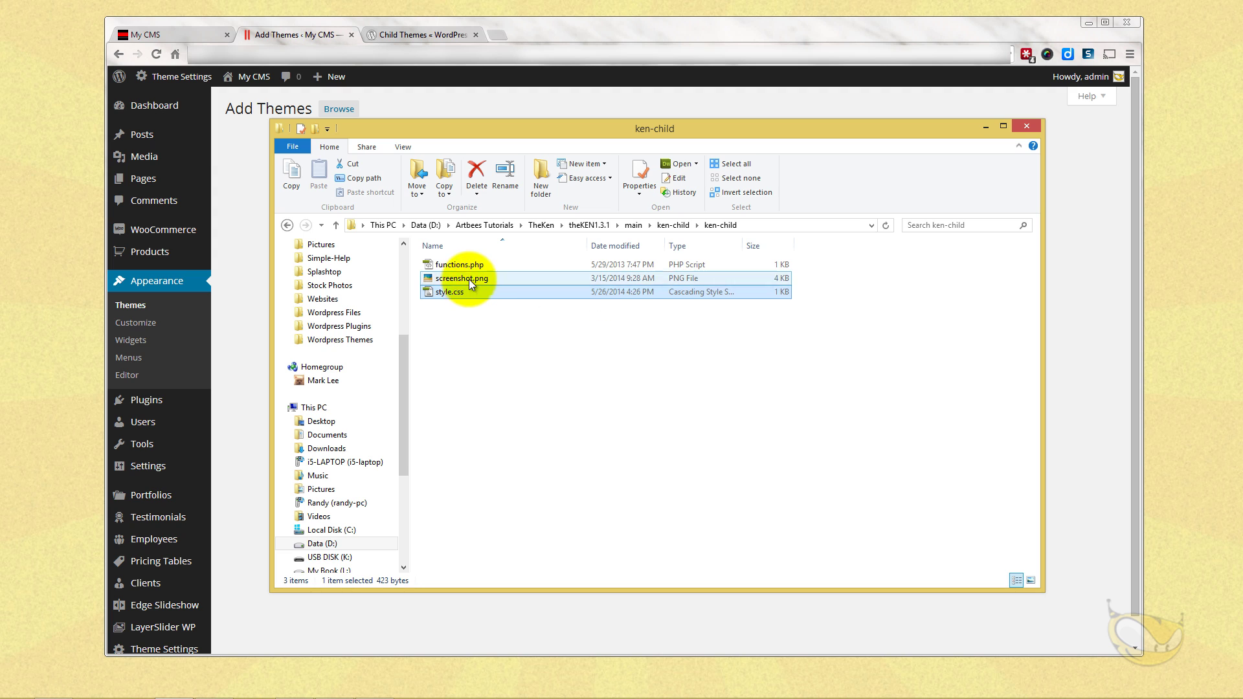
left_click(462, 279)
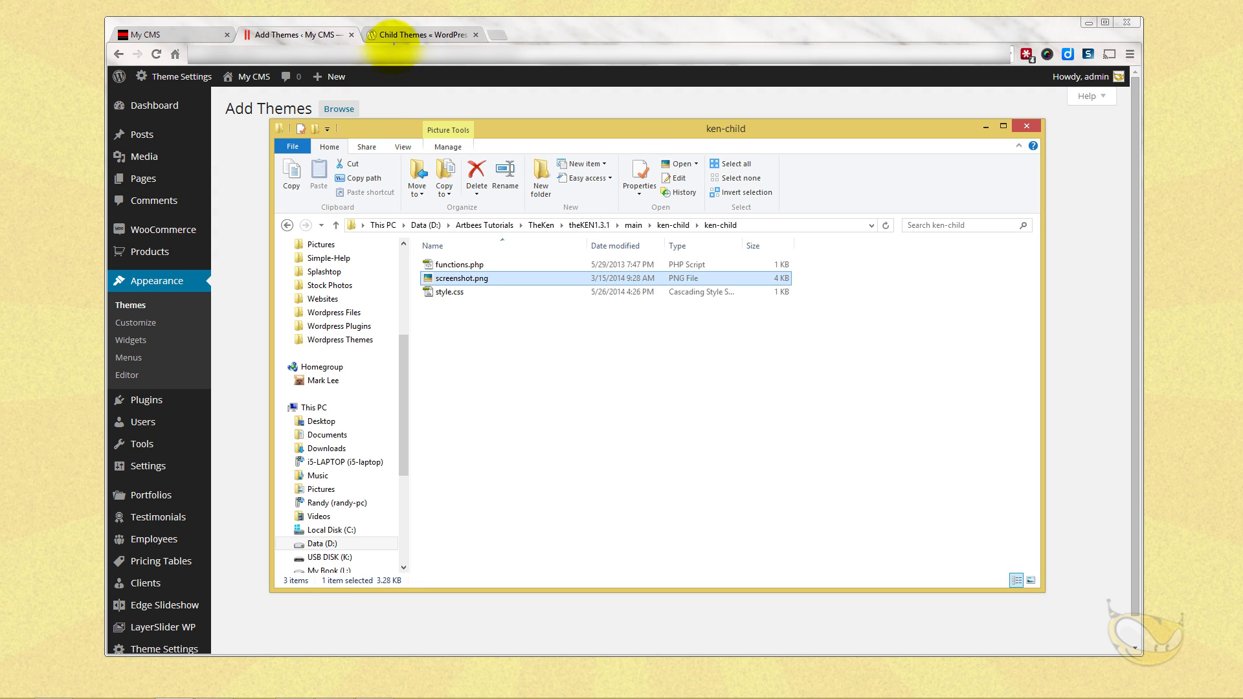
Step: Upload ken-child.zip from the main folder, install it, and activate it
left_click(285, 31)
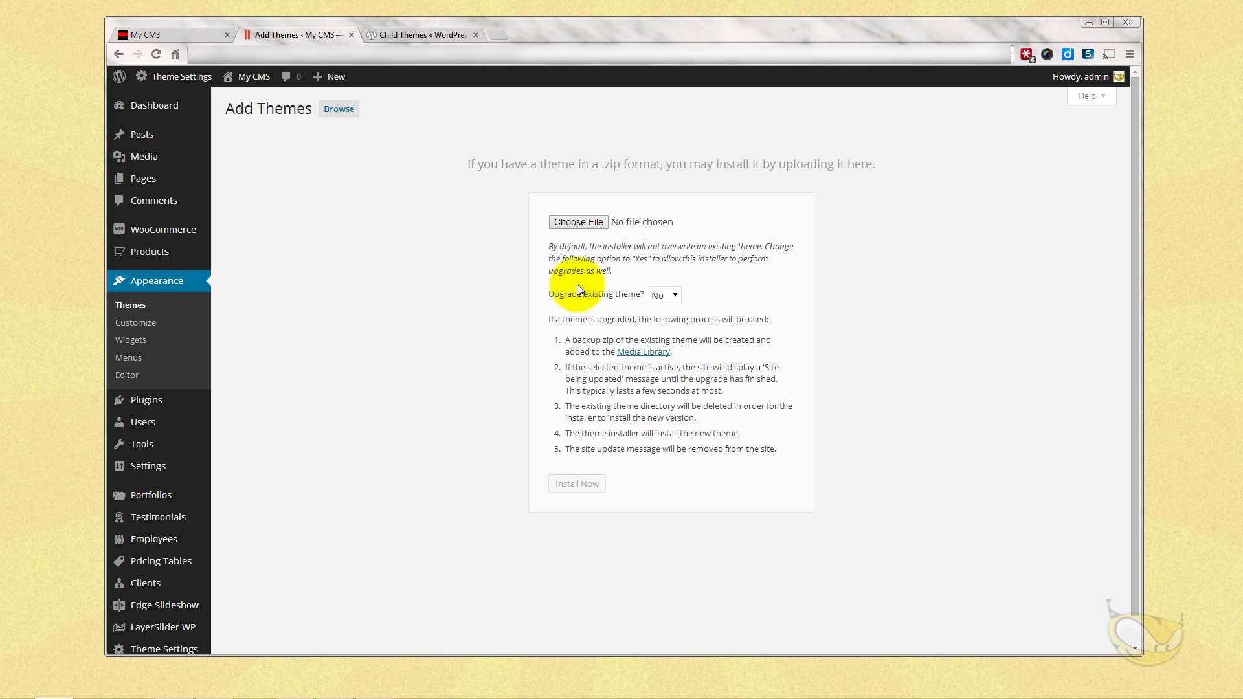
left_click(579, 223)
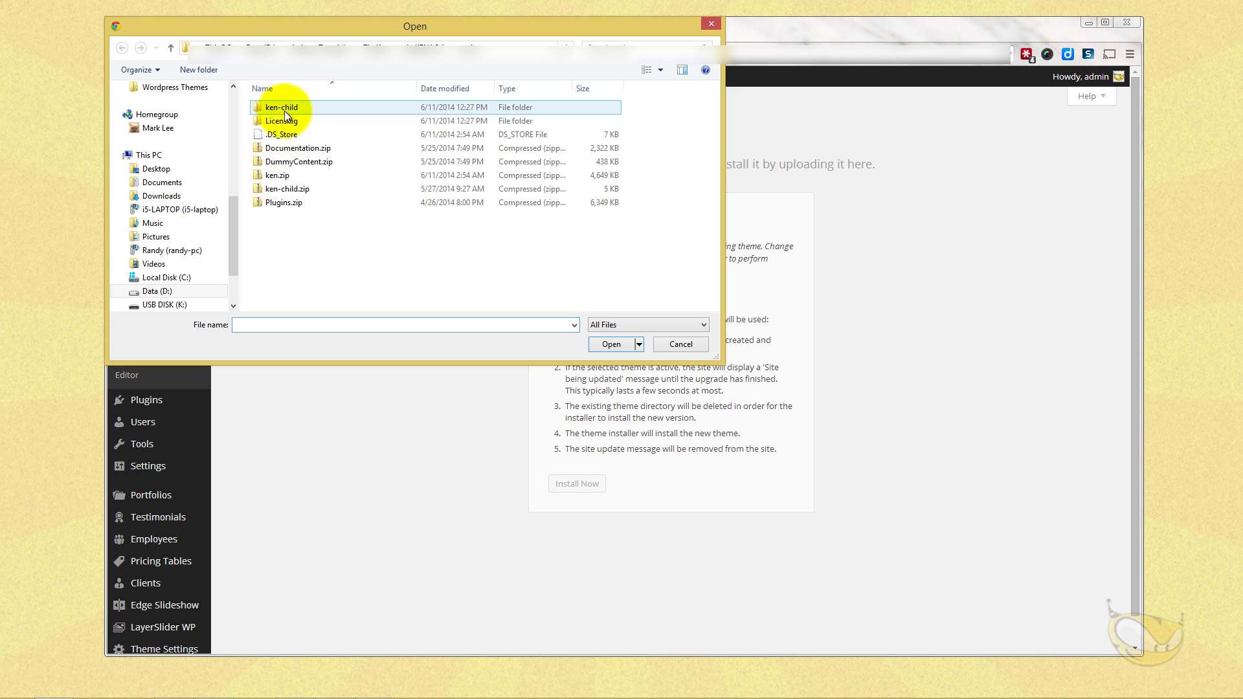
left_click(408, 47)
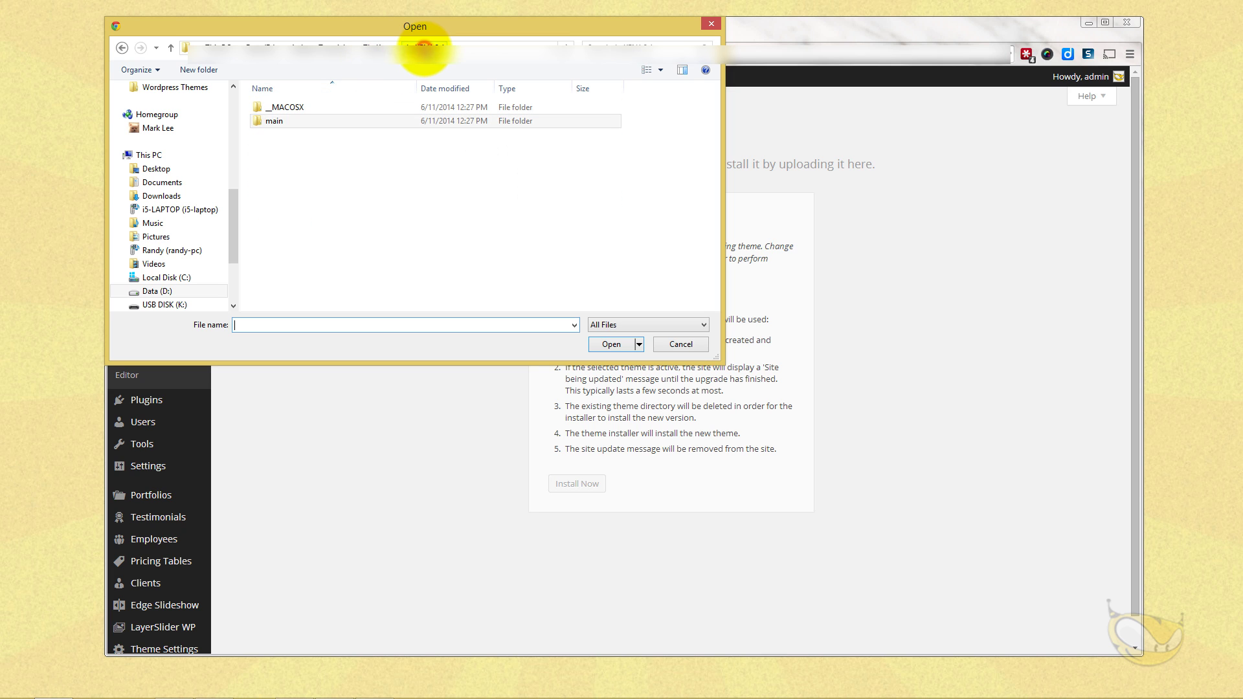
double_click(274, 122)
left_click(281, 189)
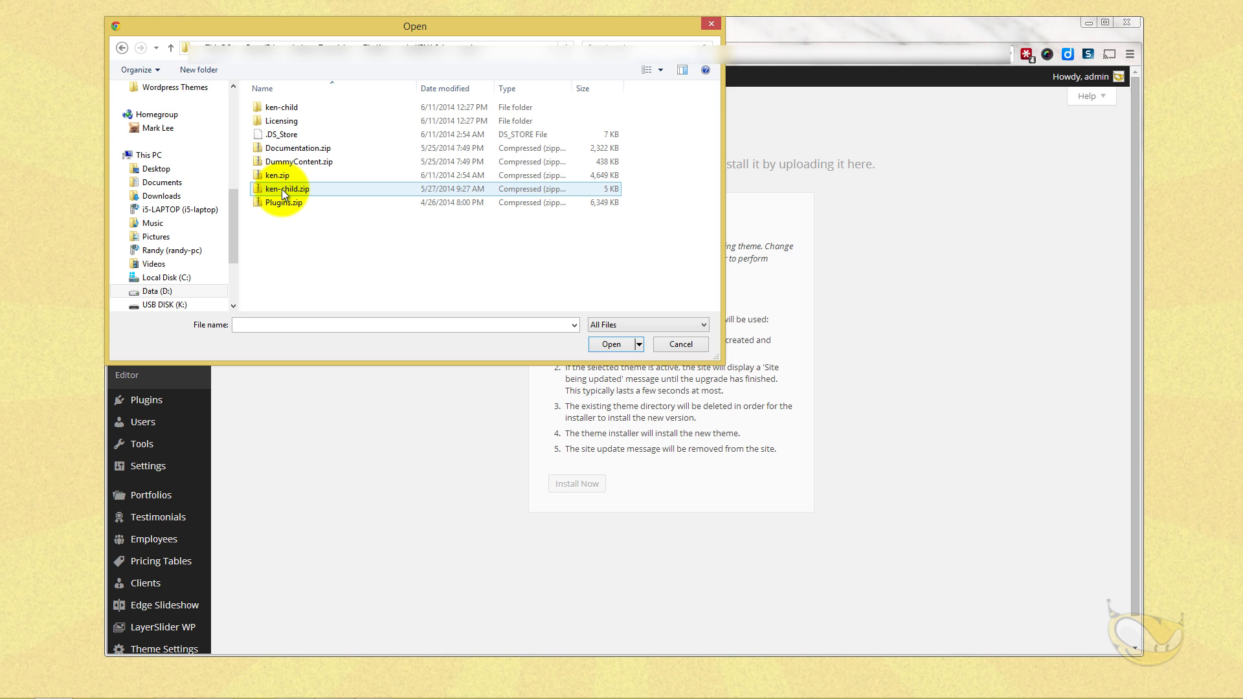
left_click(603, 346)
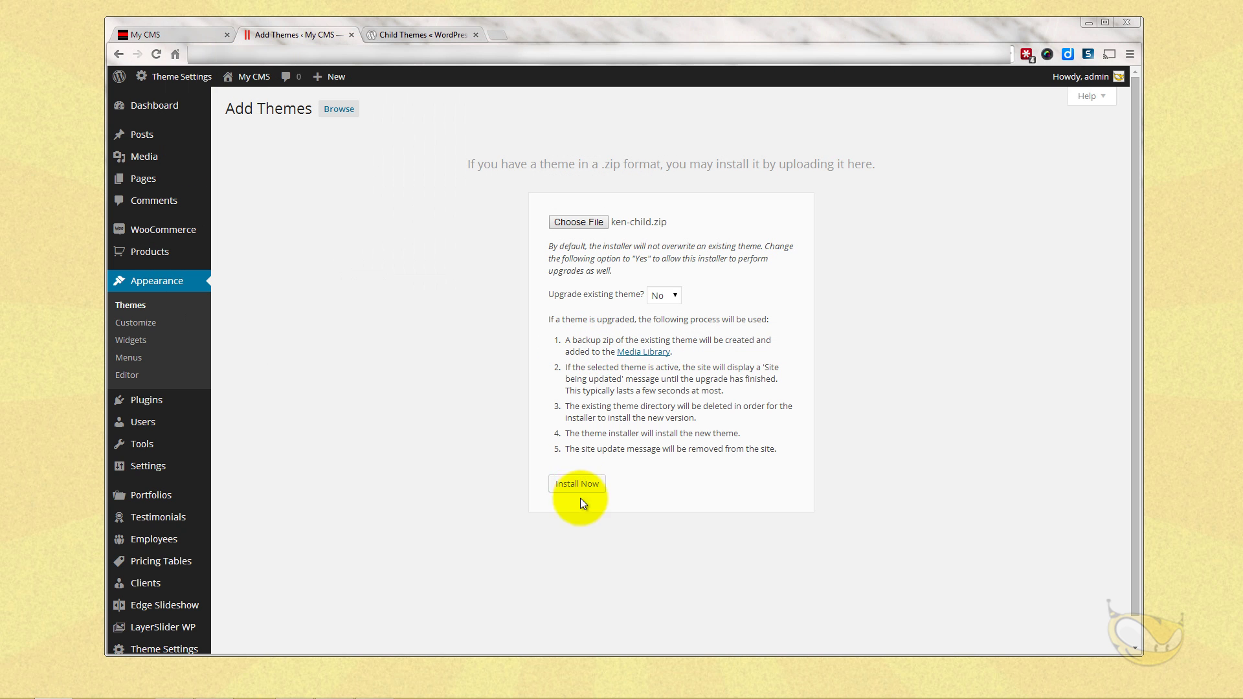
left_click(579, 485)
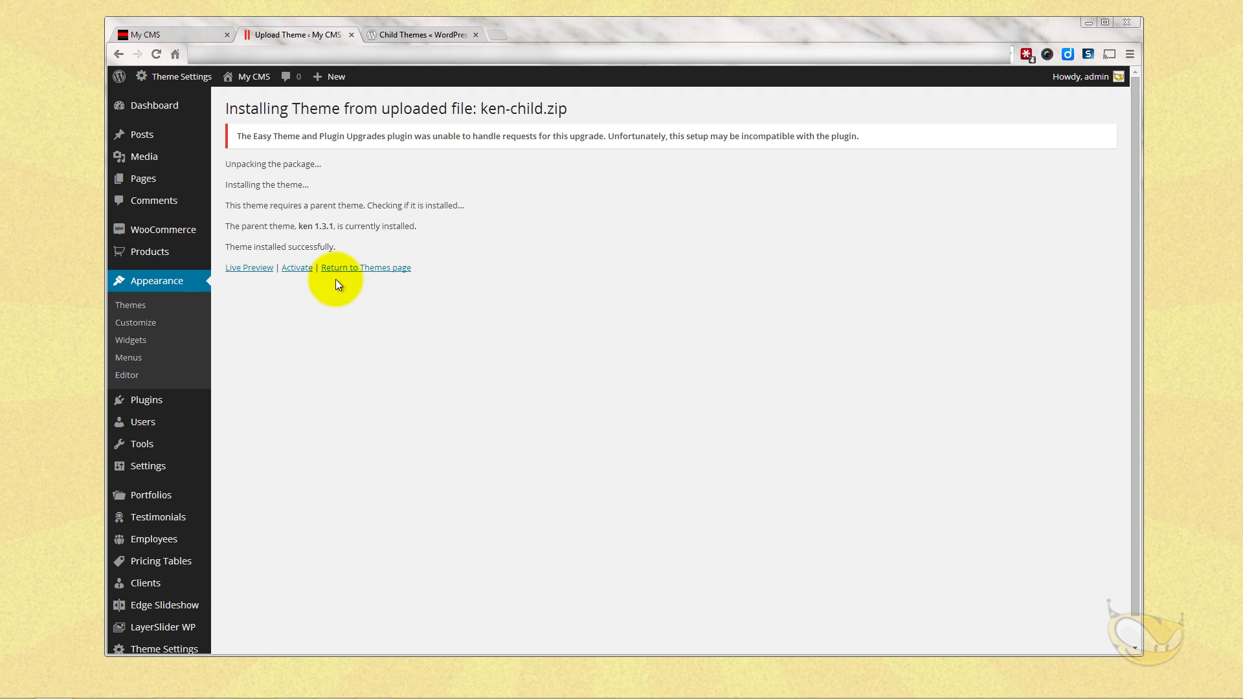
left_click(297, 268)
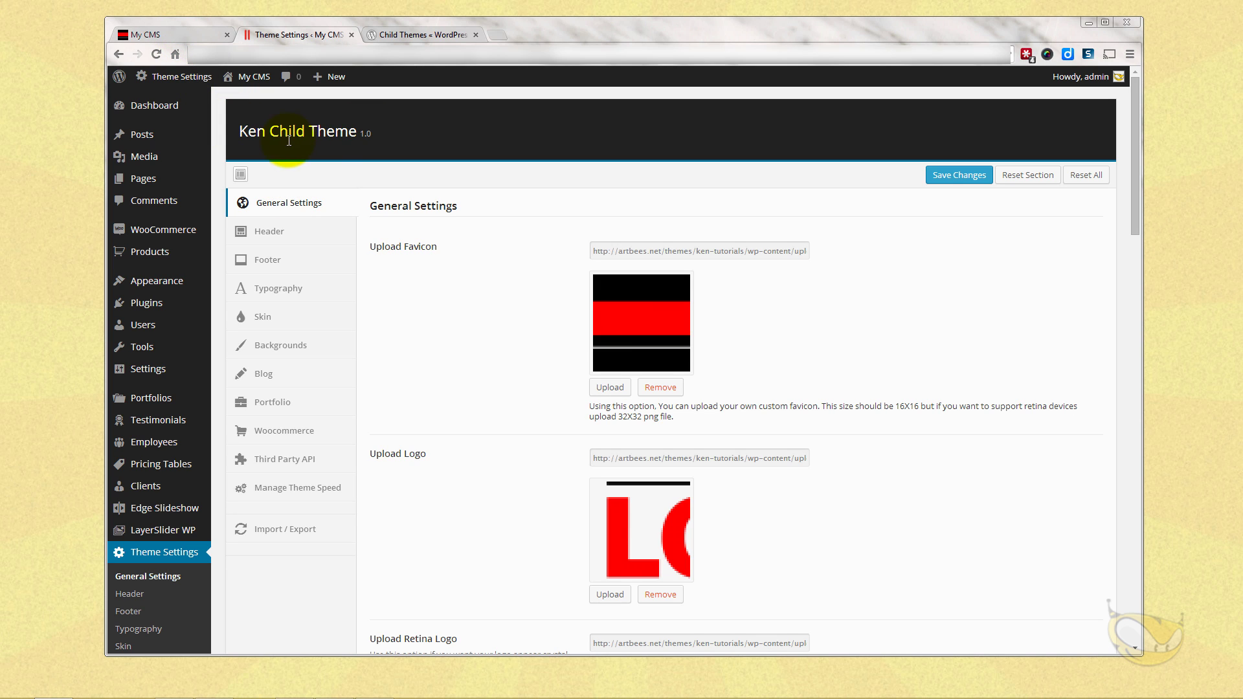
Step: Reload and scroll the My CMS site, then scroll the Ken Child Theme General Settings
left_click(200, 35)
left_click(156, 55)
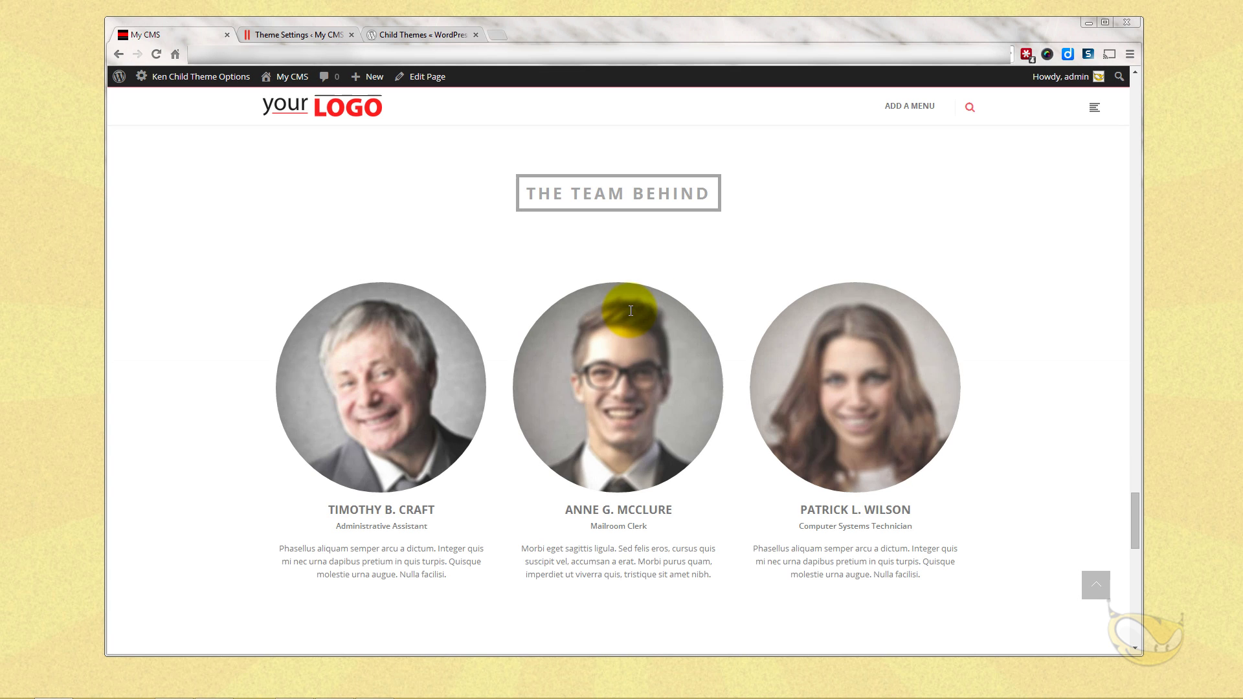
scroll(629, 310, "down", 5)
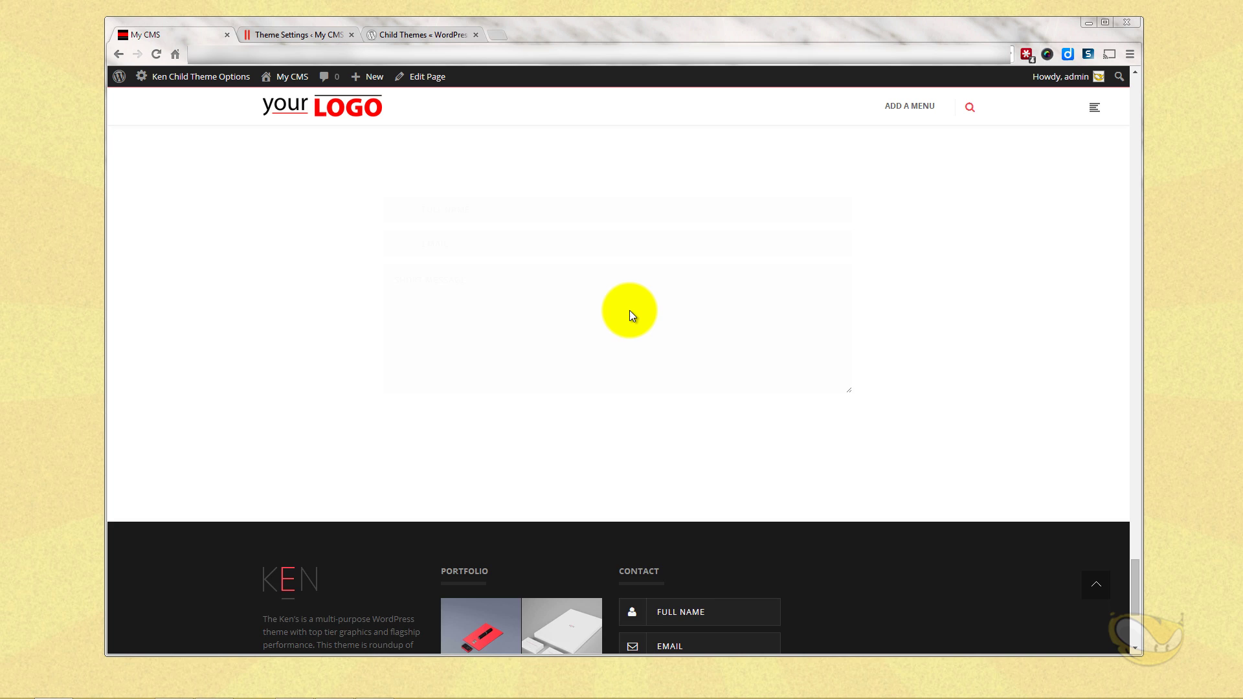
scroll(630, 309, "up", 8)
left_click(283, 33)
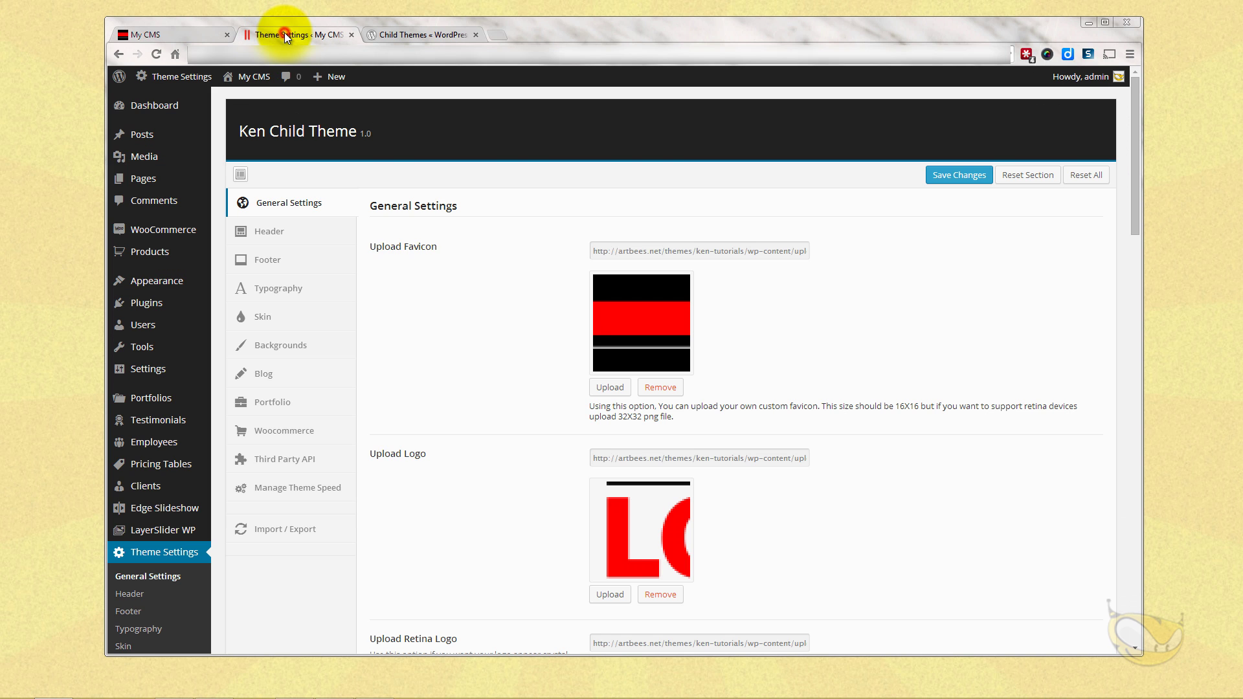
scroll(456, 336, "down", 8)
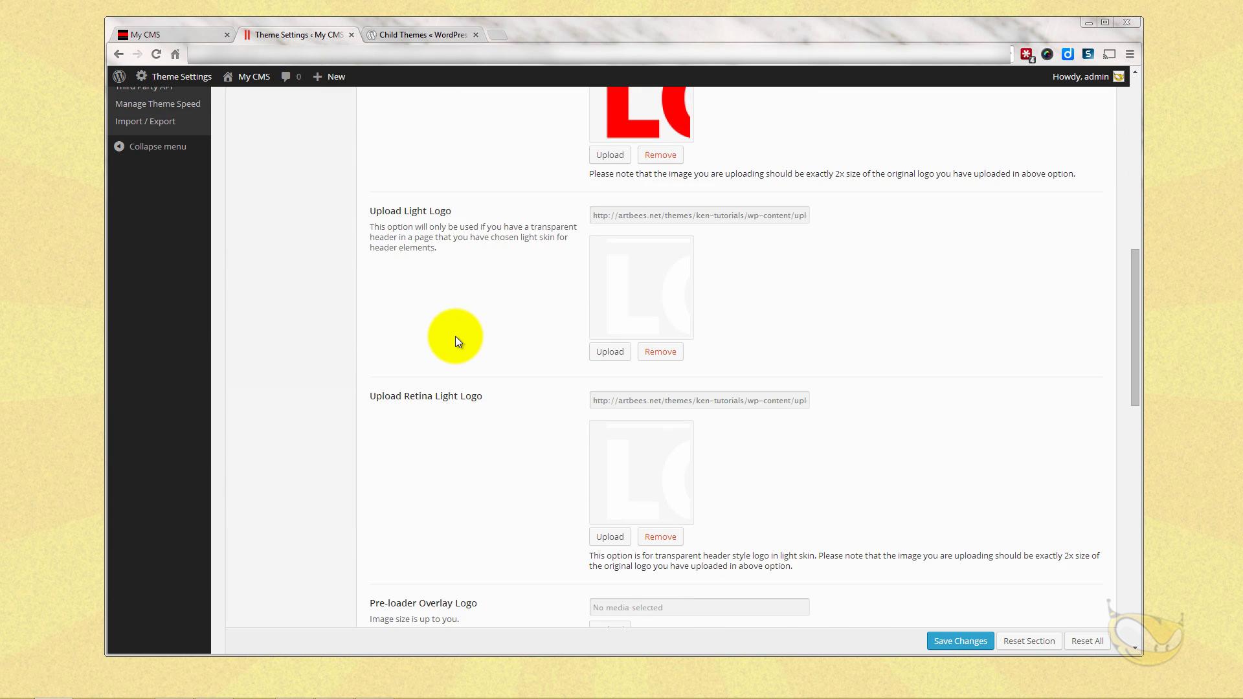
scroll(456, 336, "up", 8)
scroll(462, 347, "down", 8)
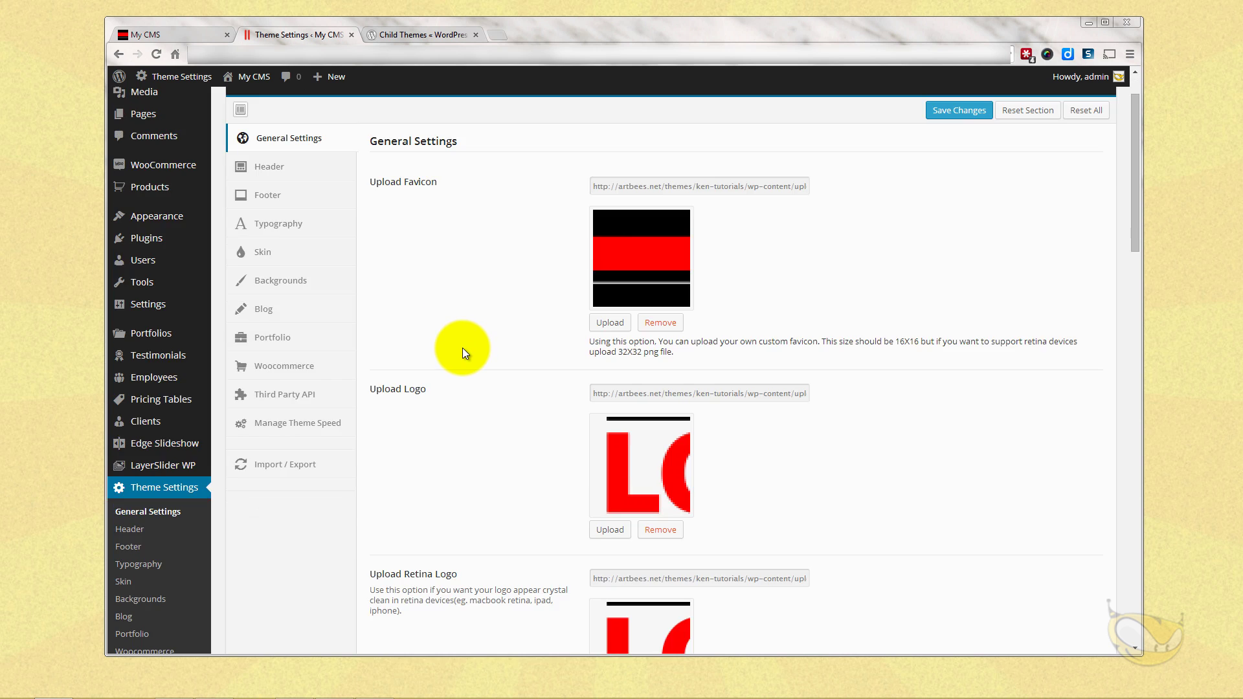
scroll(453, 337, "up", 8)
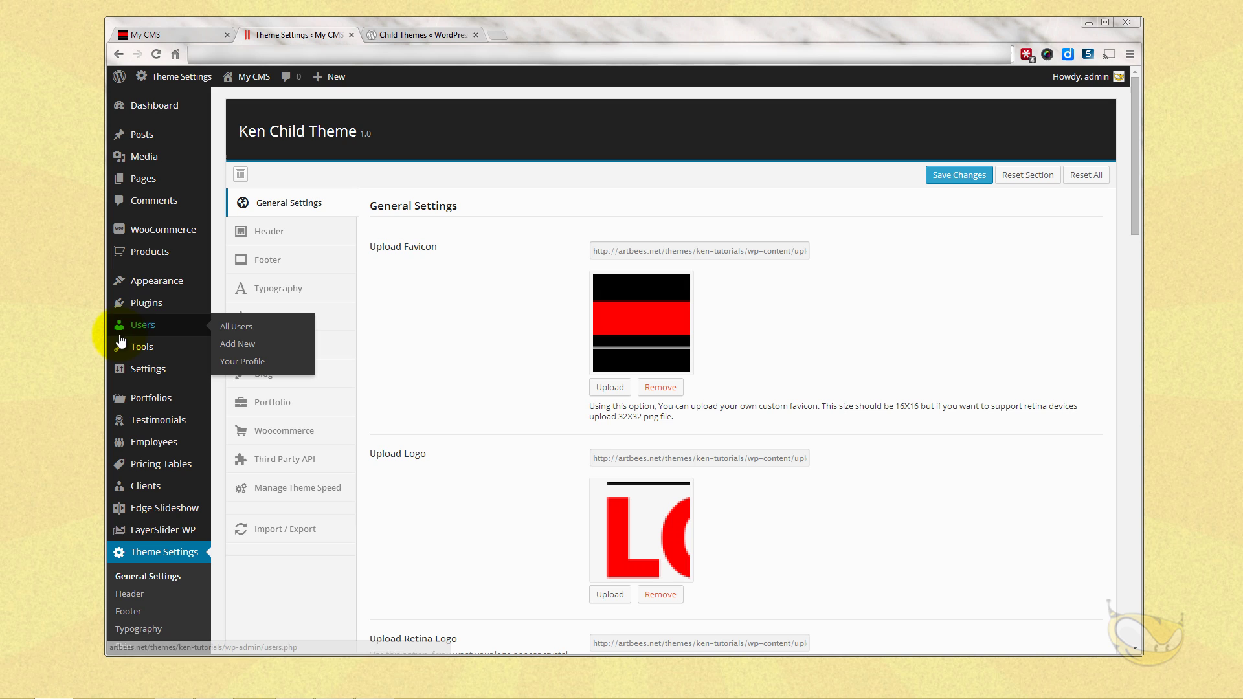
mouse_move(154, 288)
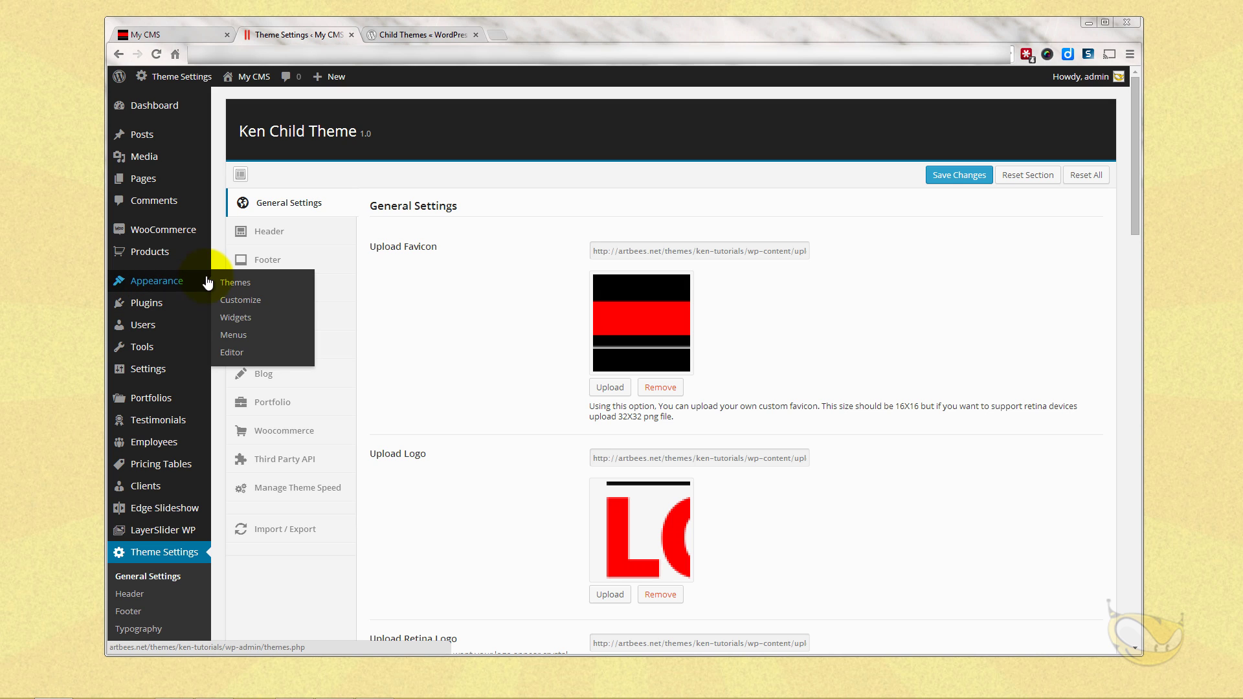
Step: In the theme editor's style.css, change Version from 1.0 to 1.3.1
left_click(235, 353)
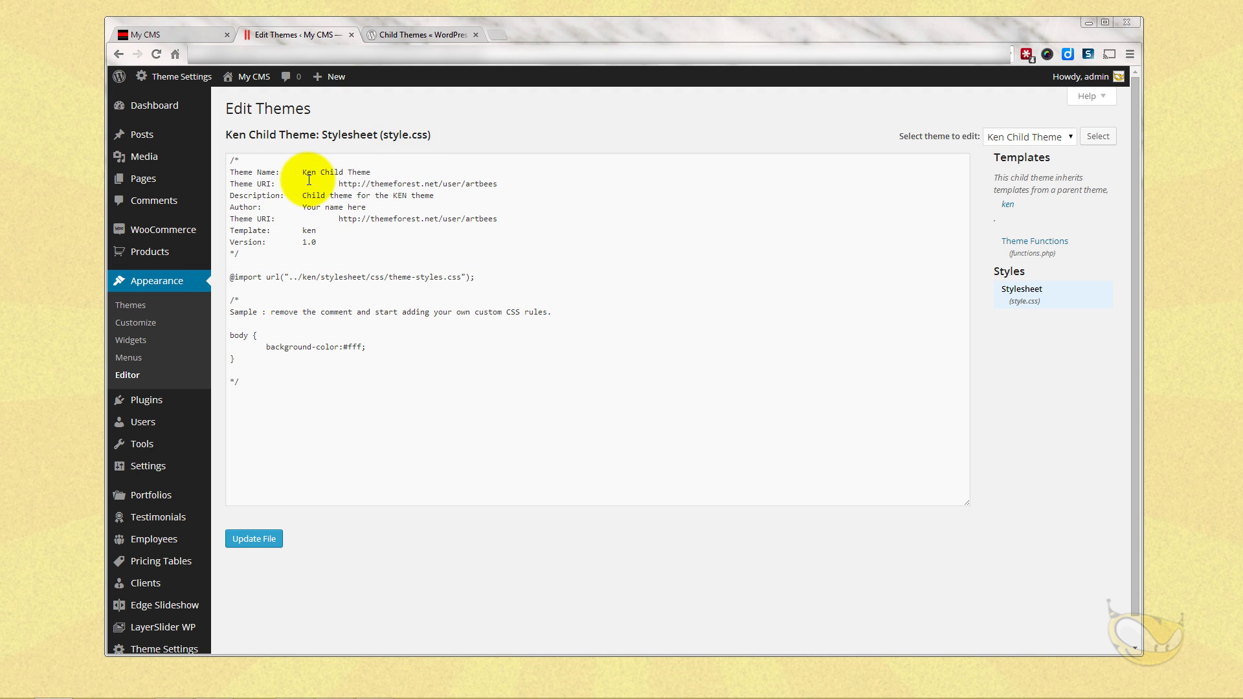
double_click(304, 243)
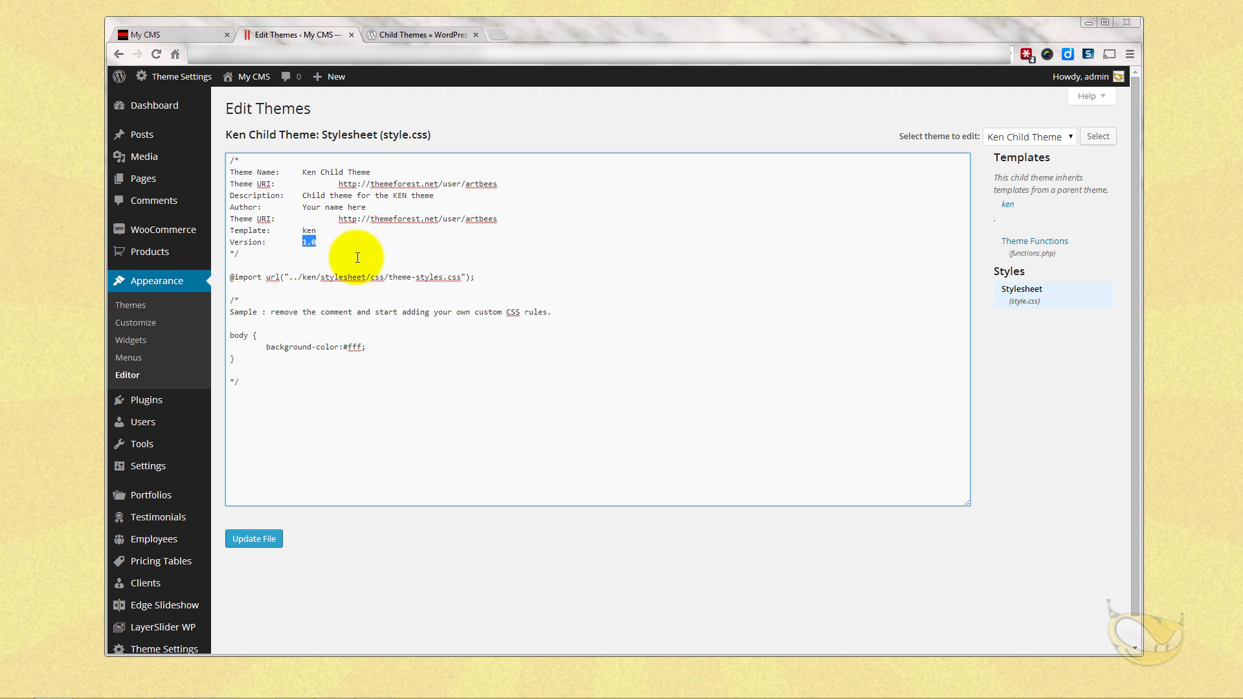
type("1.3.1")
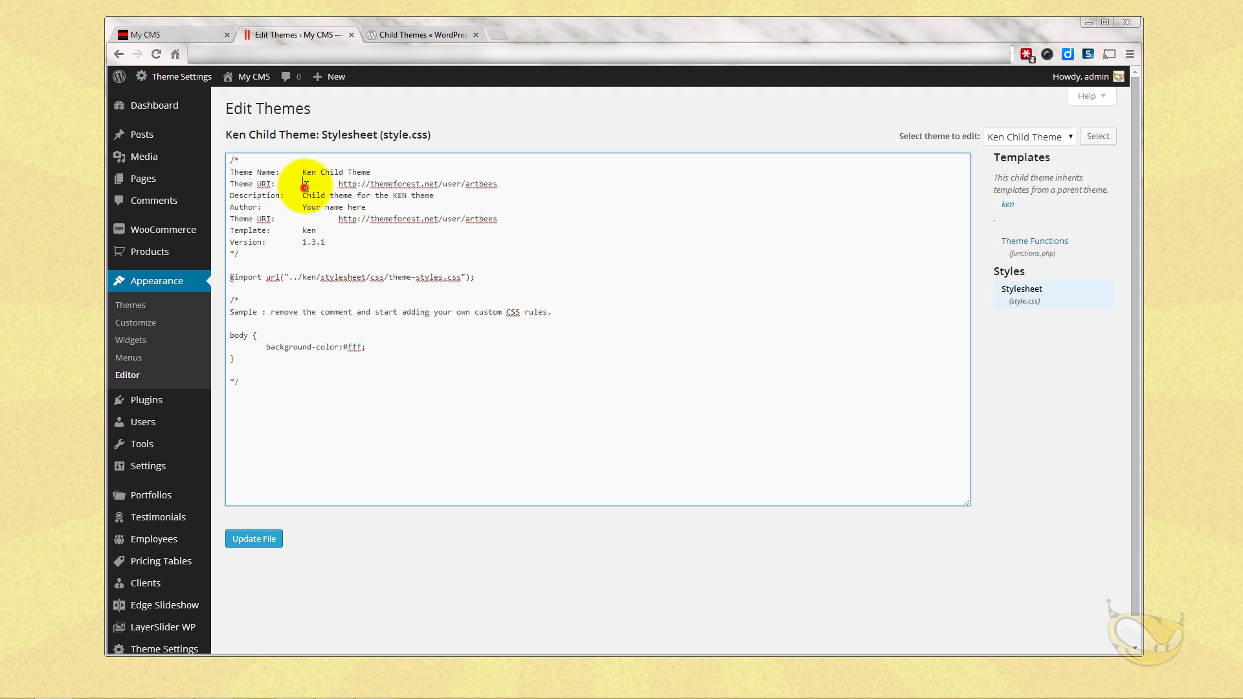
Step: Tidy the Theme URI spacing, replace the author placeholder with the author's name, and save
key("Delete")
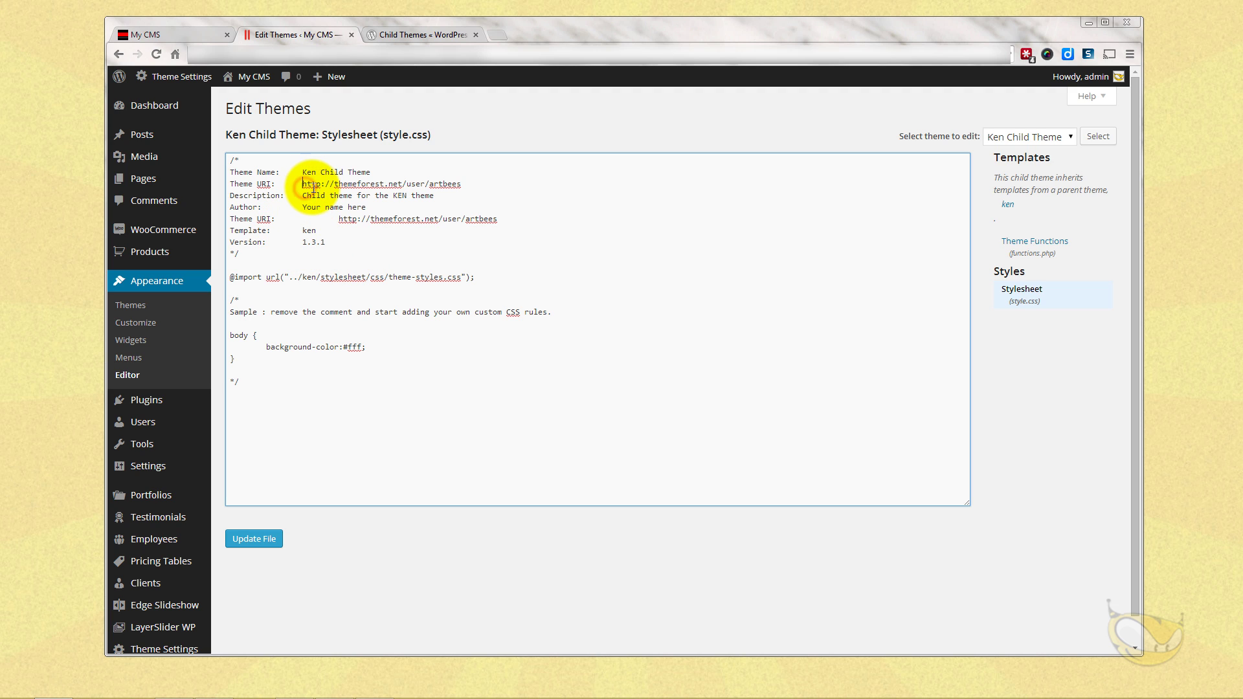
left_click(304, 218)
key("Delete")
left_click_drag(301, 207, 375, 208)
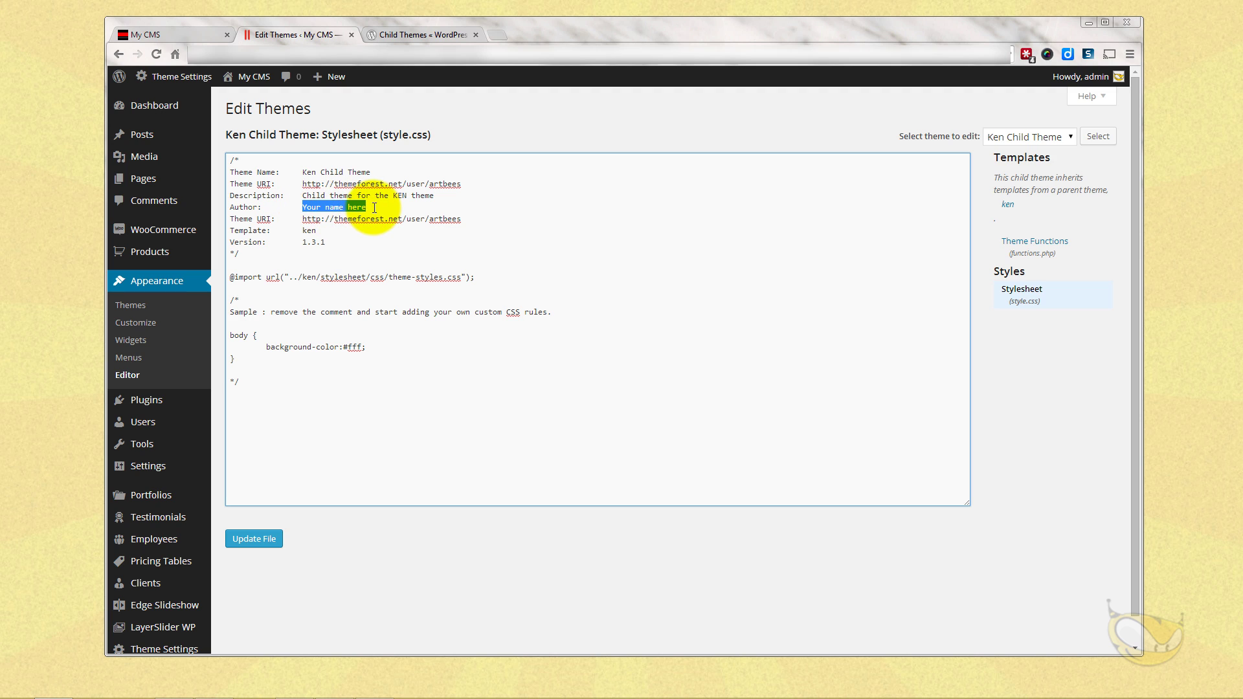
type("Mark")
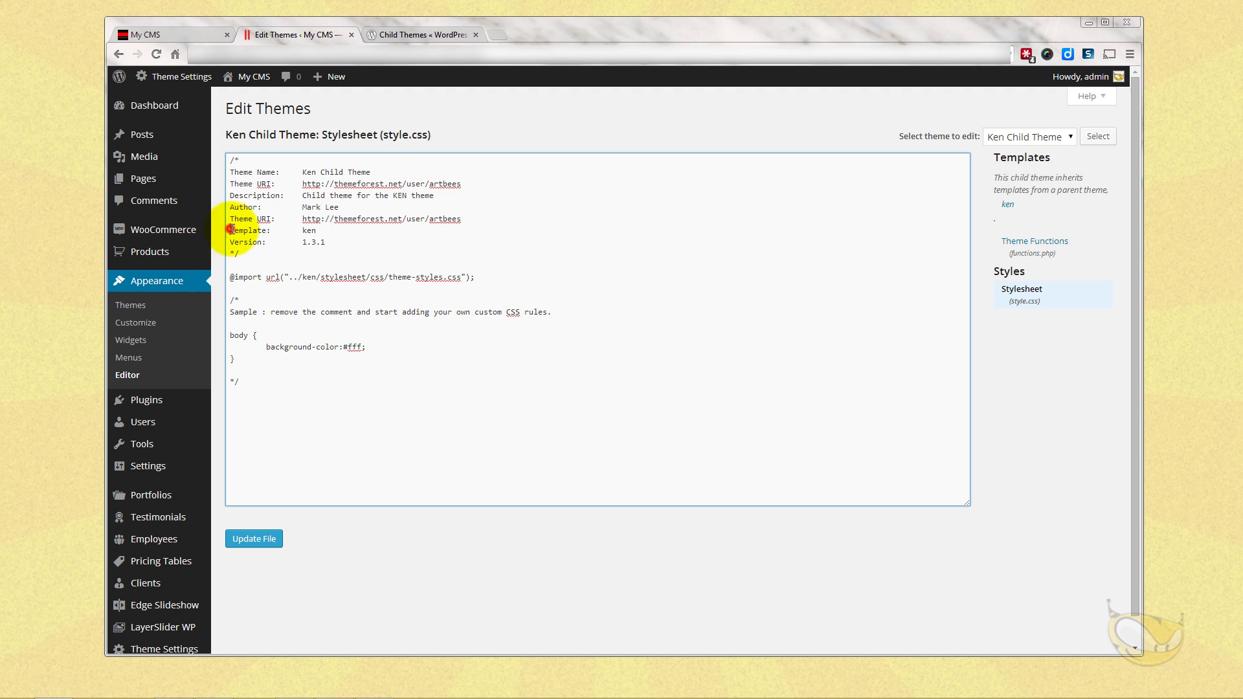
left_click_drag(231, 230, 306, 227)
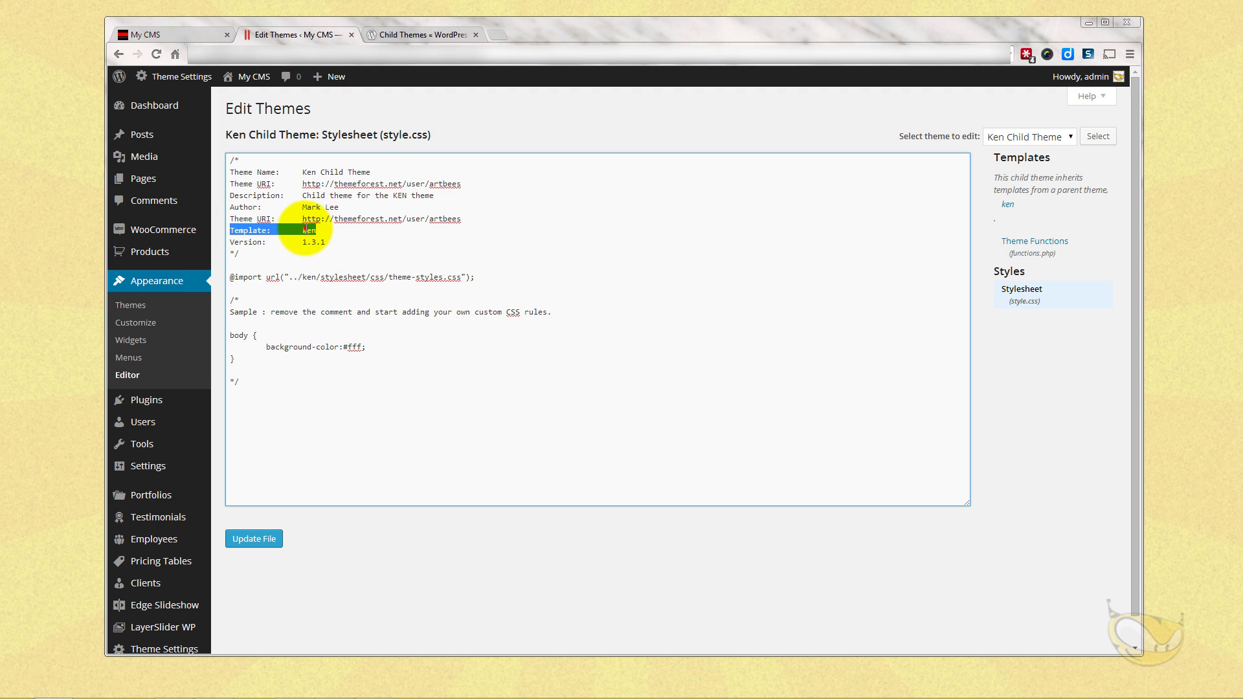
double_click(306, 230)
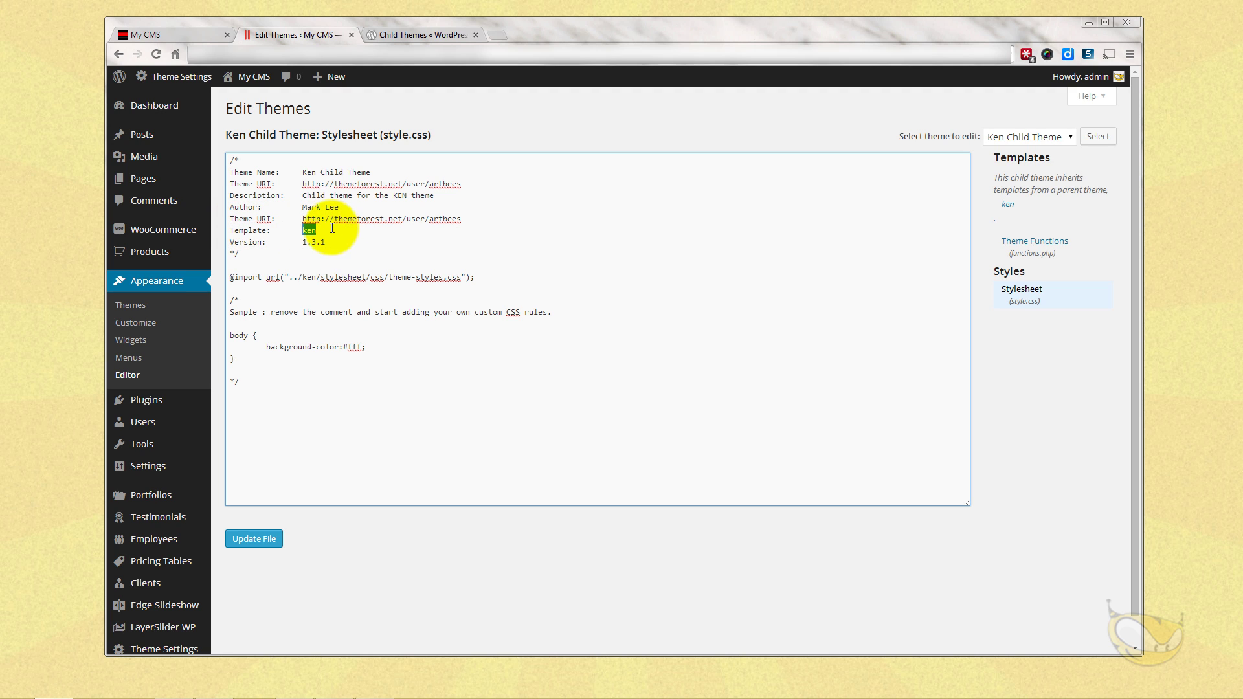
right_click(327, 230)
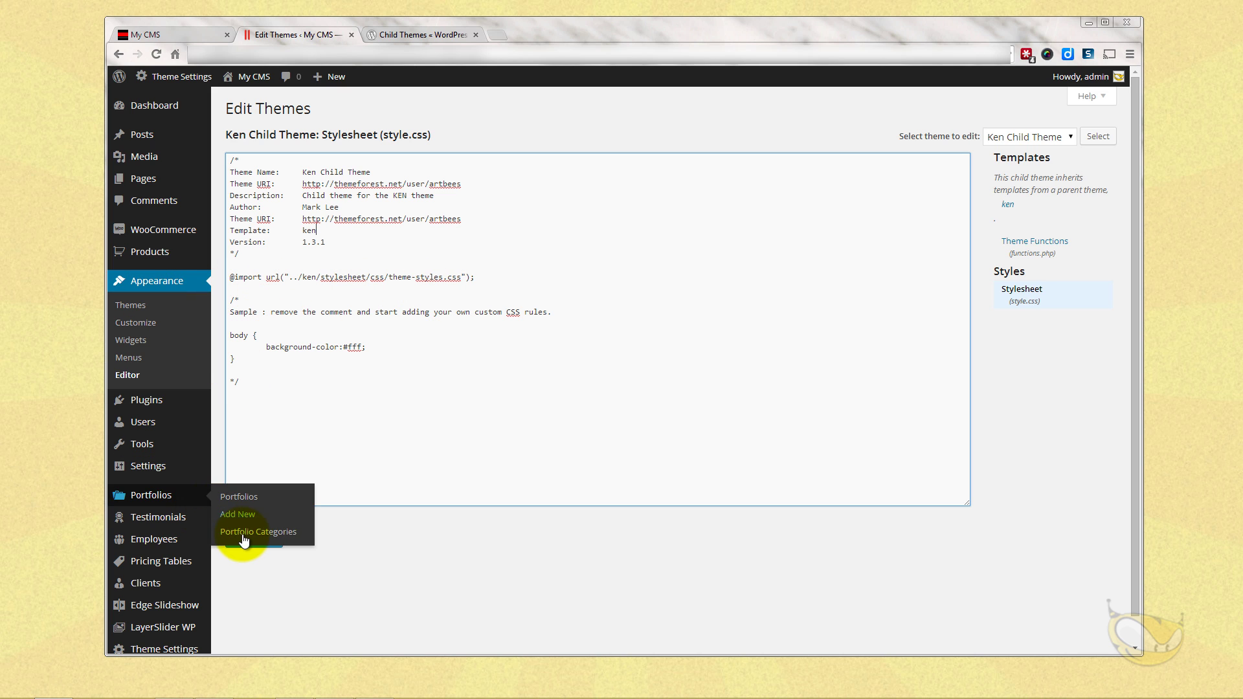
left_click(254, 541)
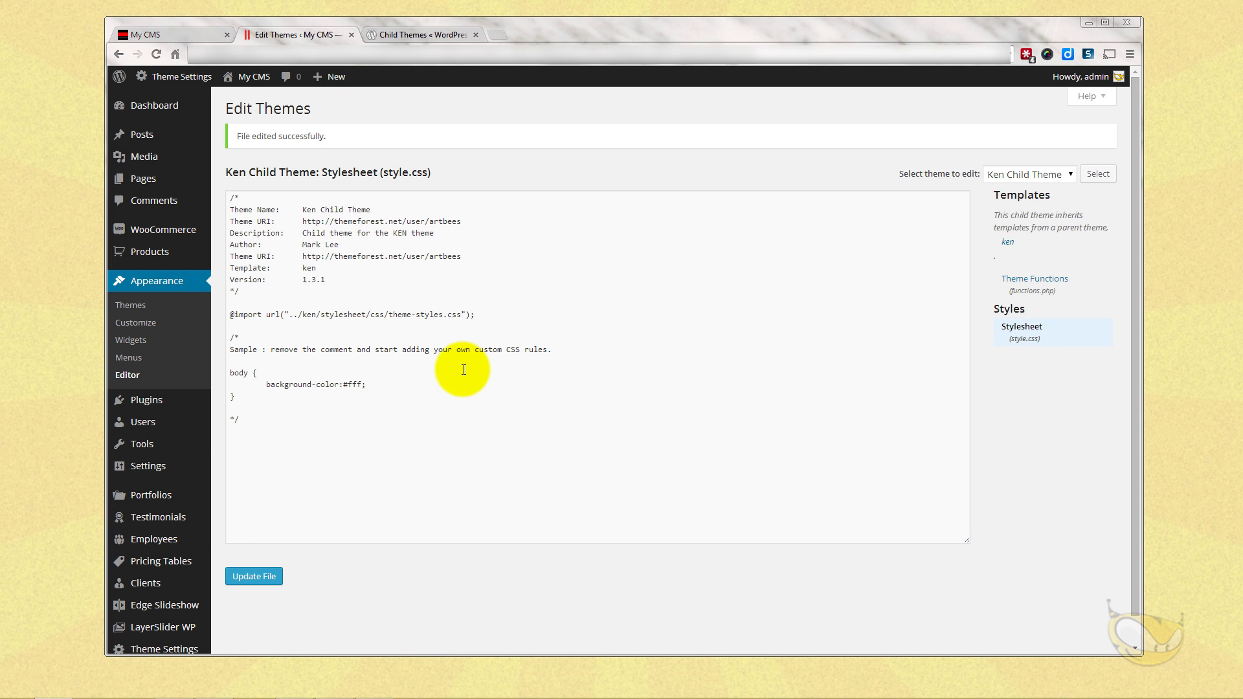
Step: Check Ken Child Theme's details show version 1.3.1 and the new author, then close them
left_click(144, 307)
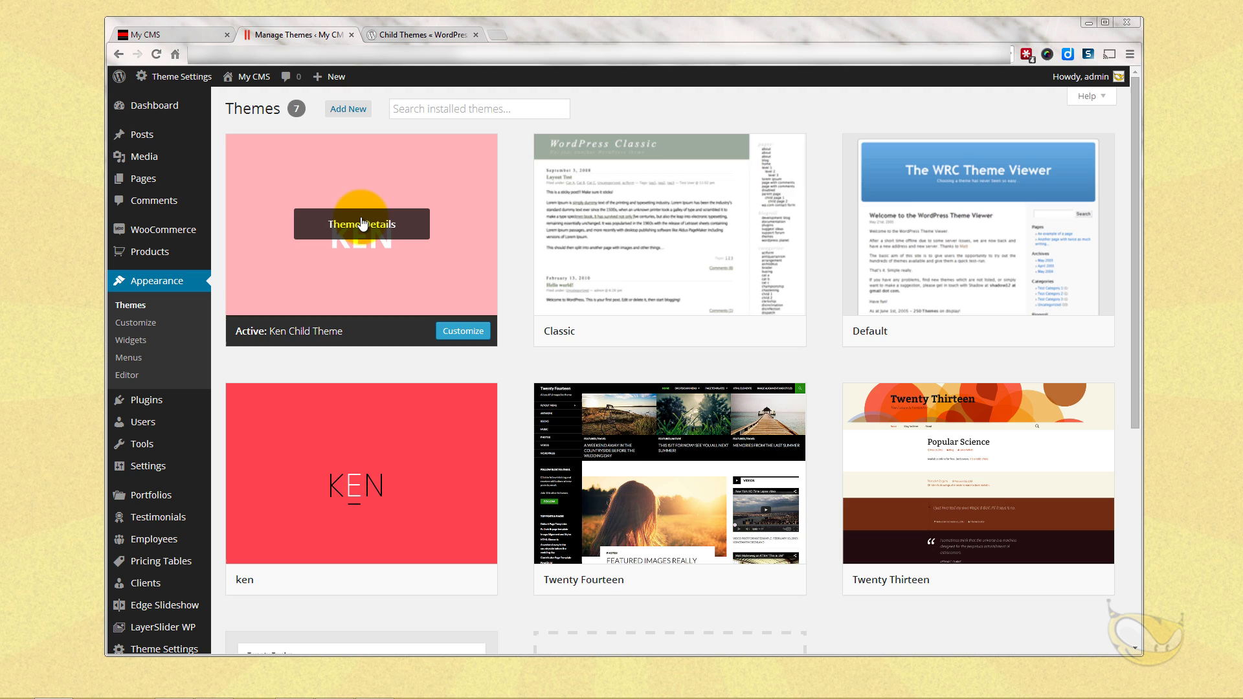
left_click(441, 219)
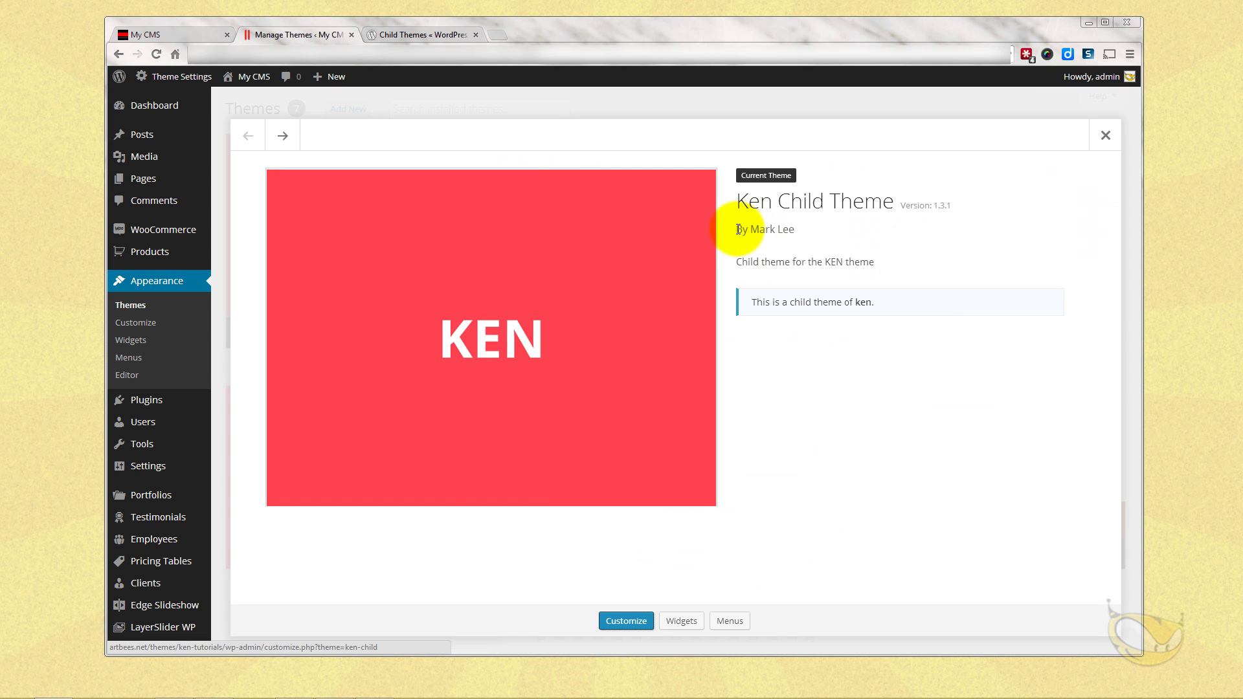
left_click_drag(738, 229, 833, 231)
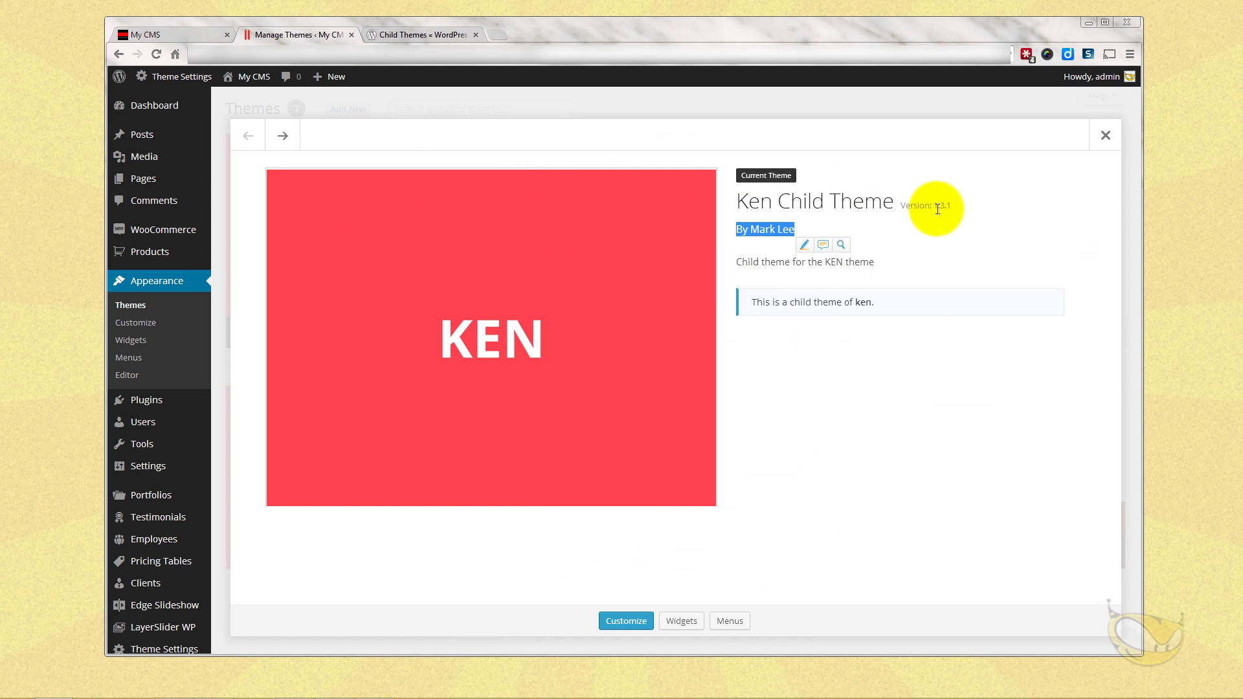
left_click(1107, 136)
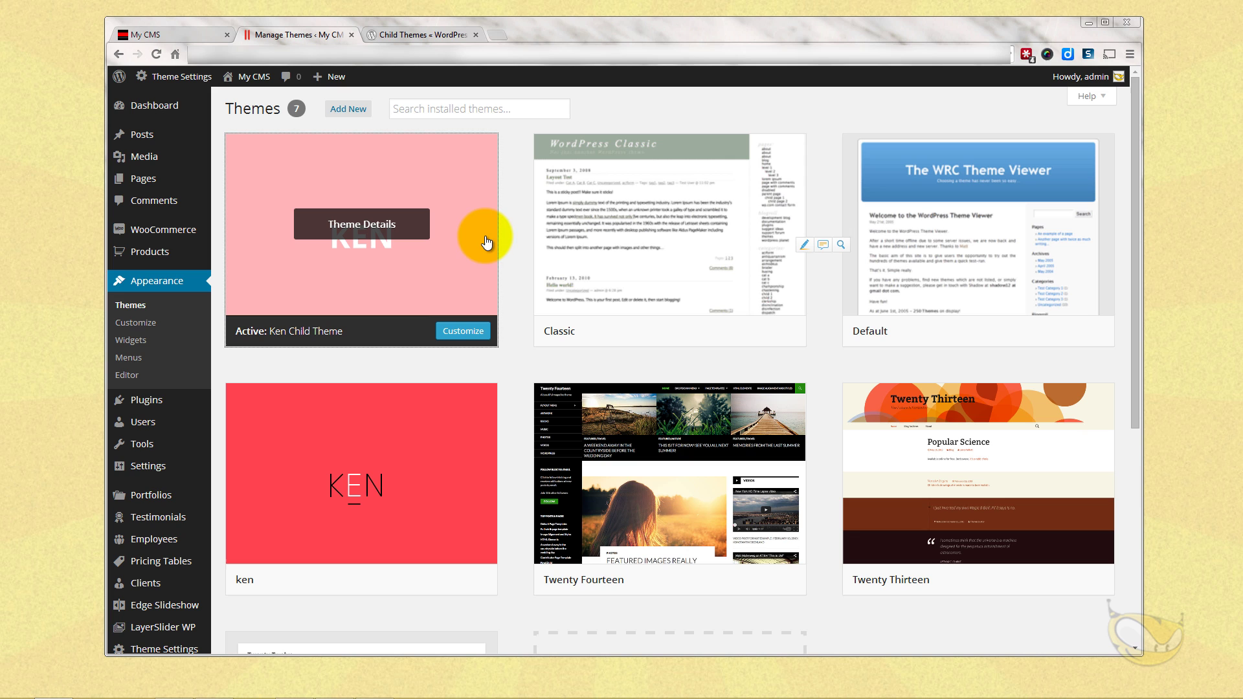
Step: Inspect a team member name to view its team-member-name span and styles
left_click(158, 36)
mouse_move(613, 388)
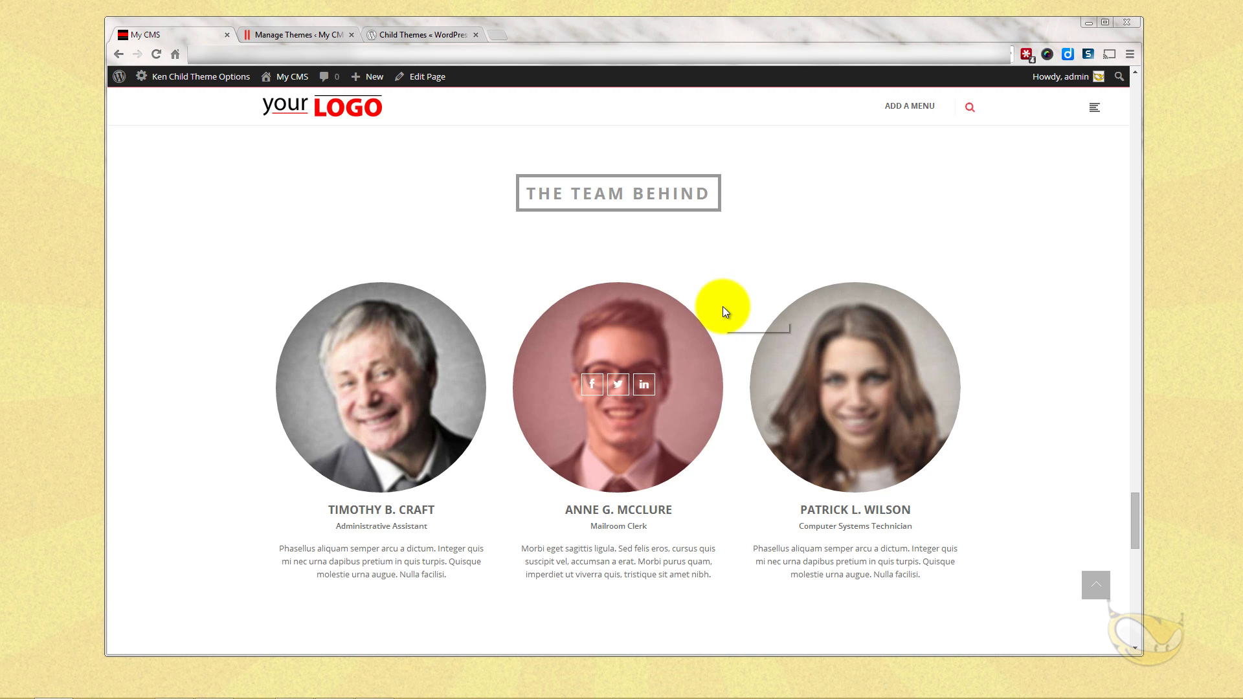
mouse_move(412, 361)
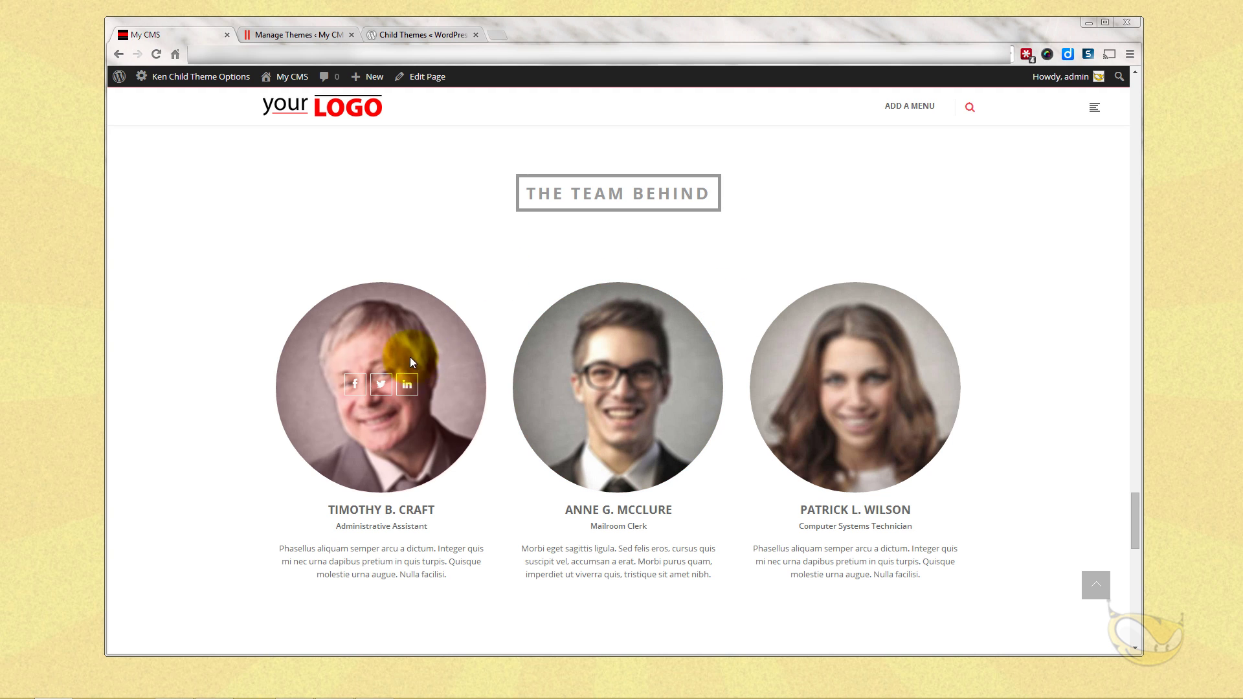
scroll(427, 356, "down", 1)
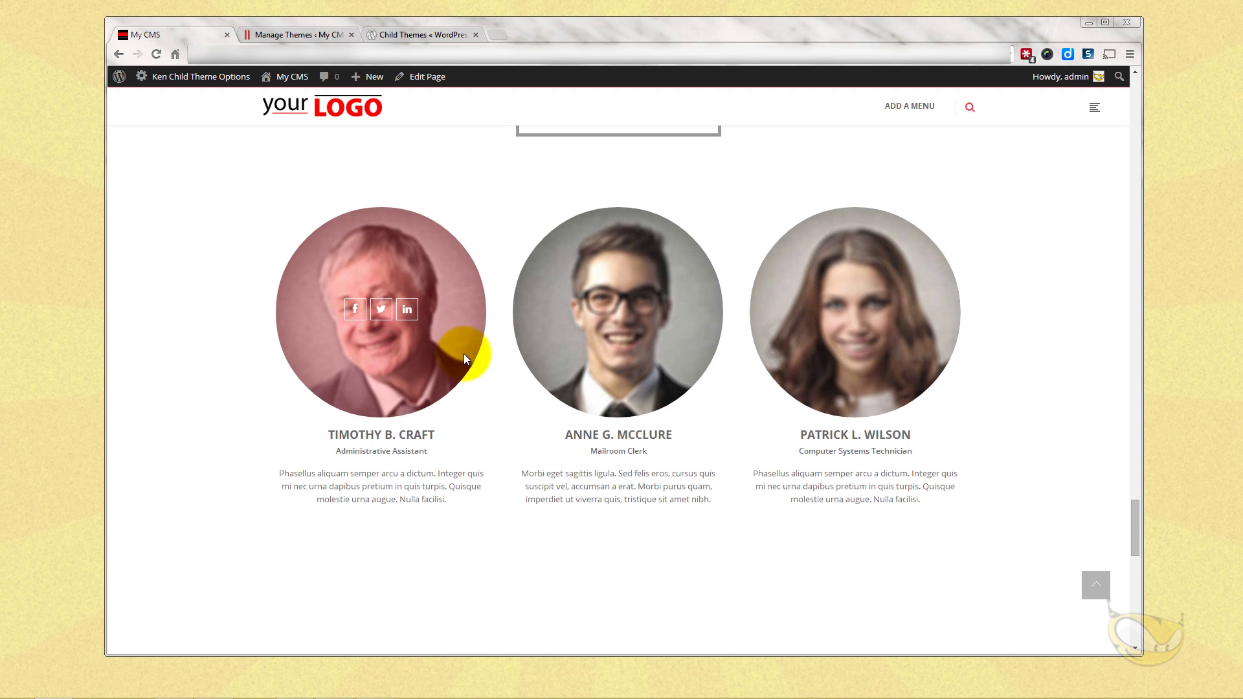
right_click(606, 431)
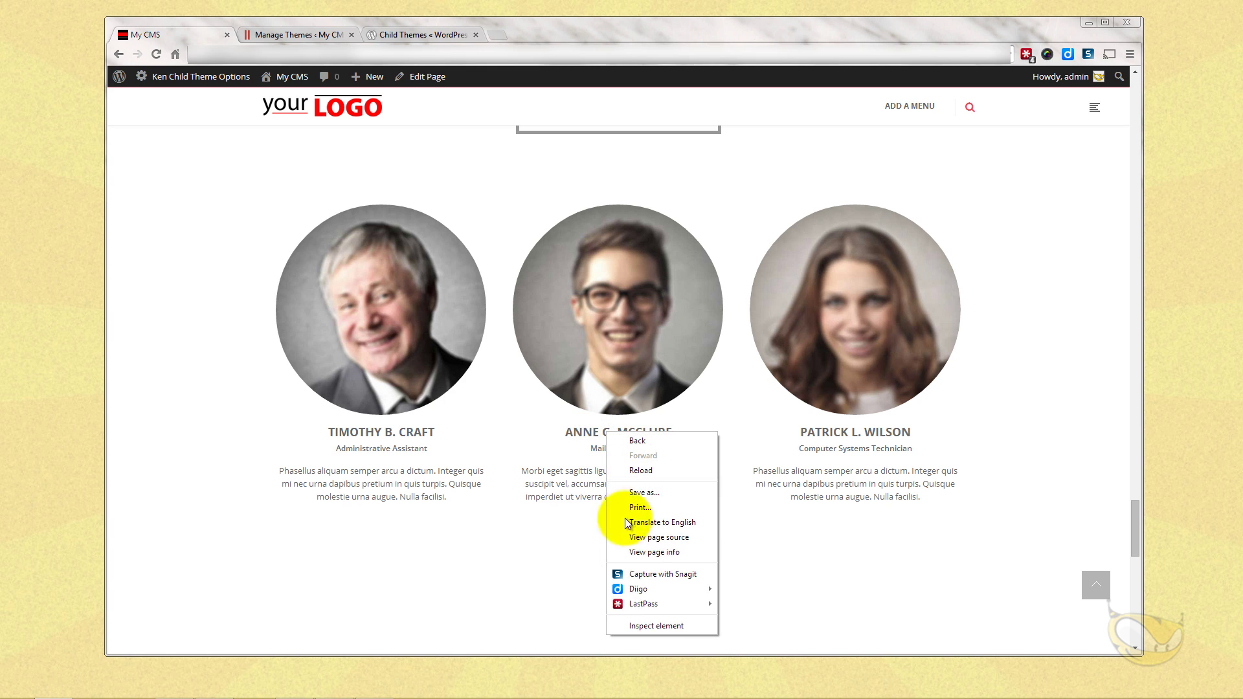
left_click(654, 626)
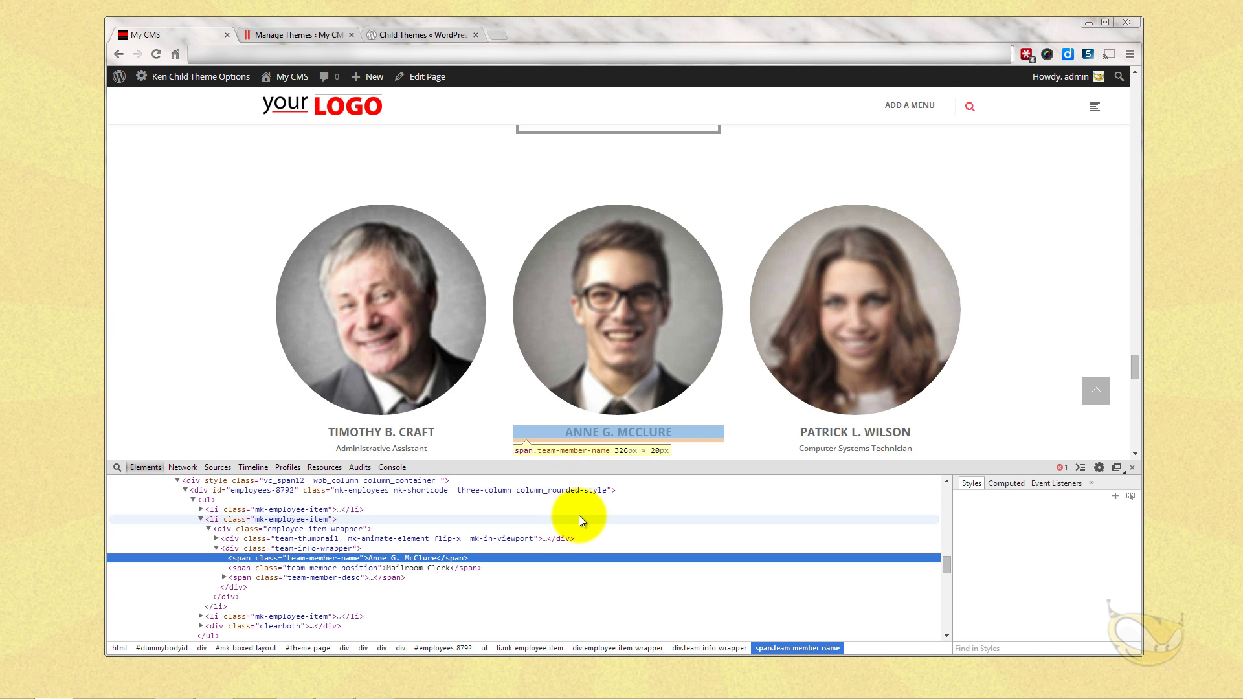
scroll(555, 452, "down", 3)
left_click(587, 234)
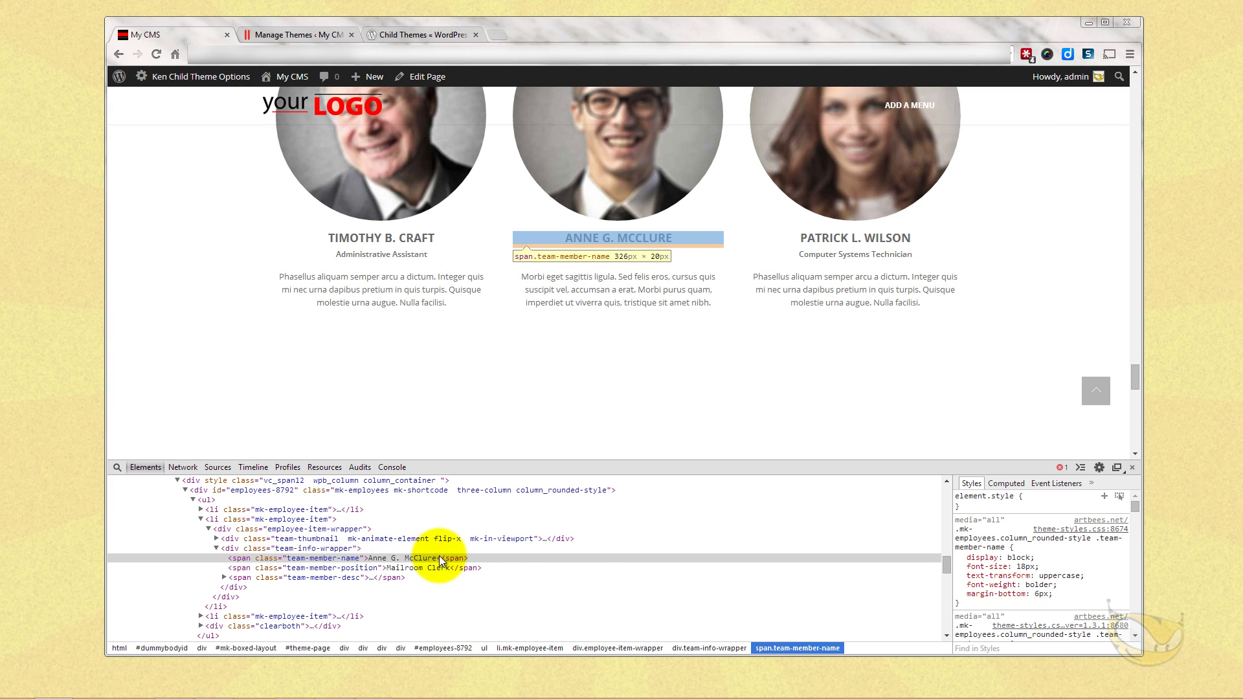
Step: Change the team-member-name font size from 18 to 25px and its text-transform to none
left_click(1017, 567)
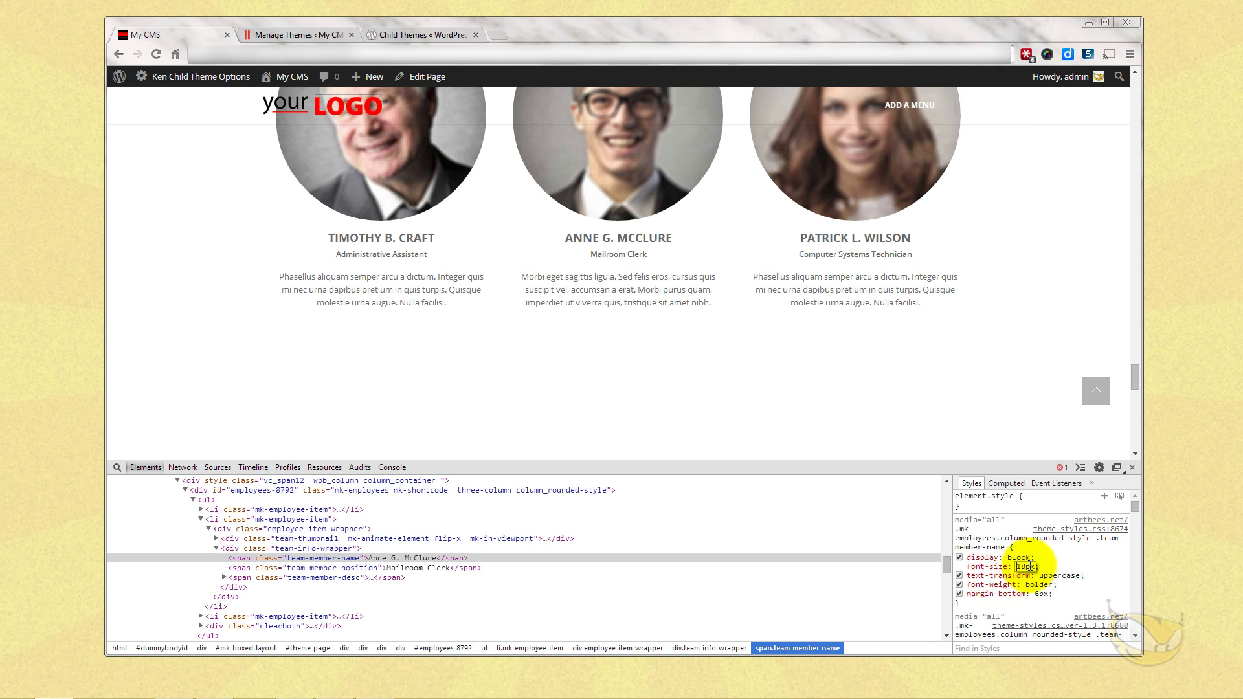
left_click_drag(1026, 567, 1018, 567)
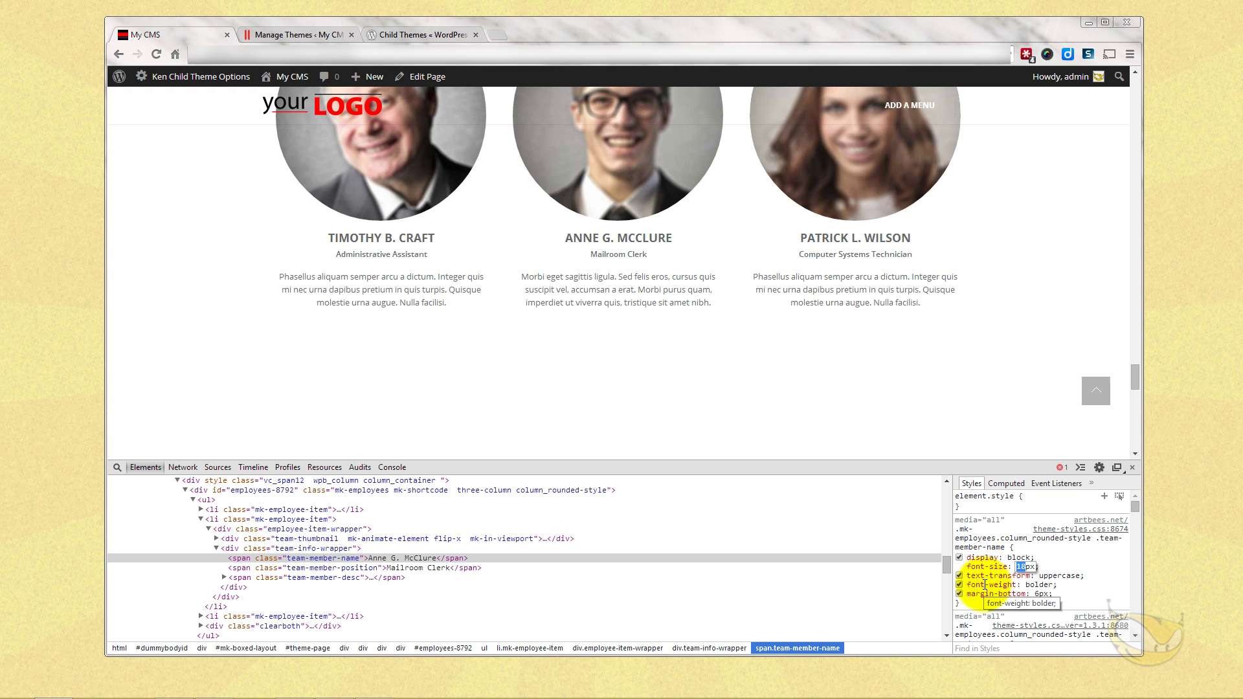
type("25")
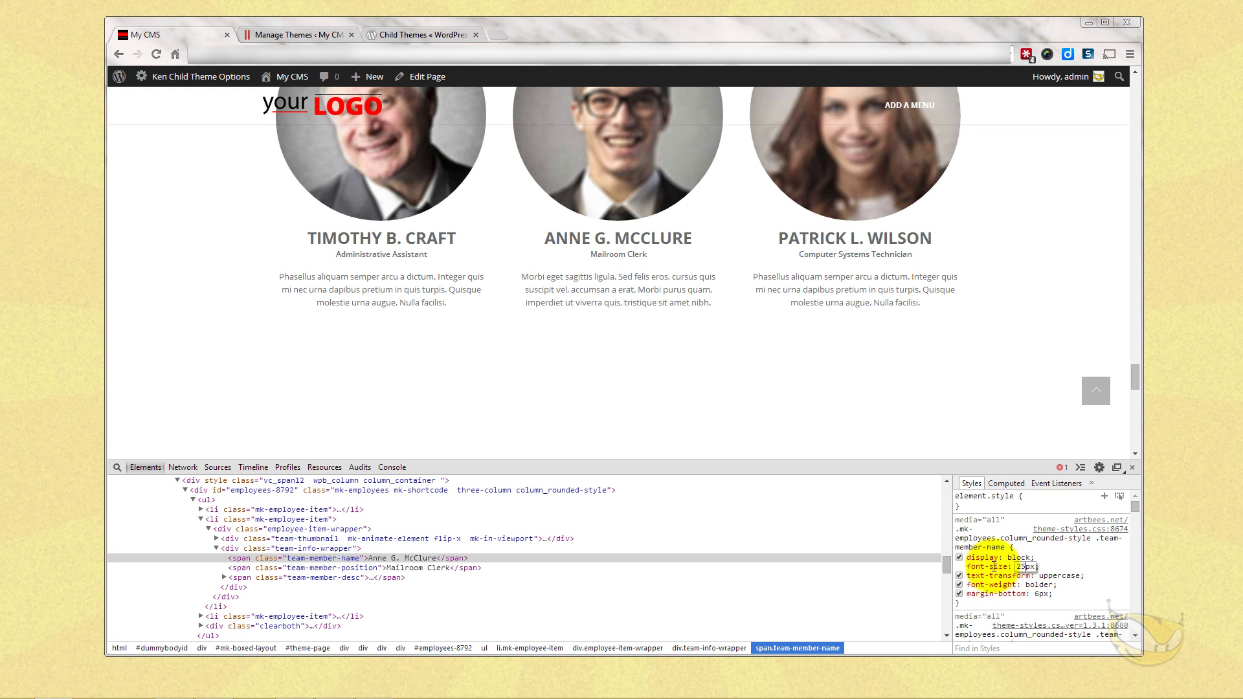
left_click(1043, 576)
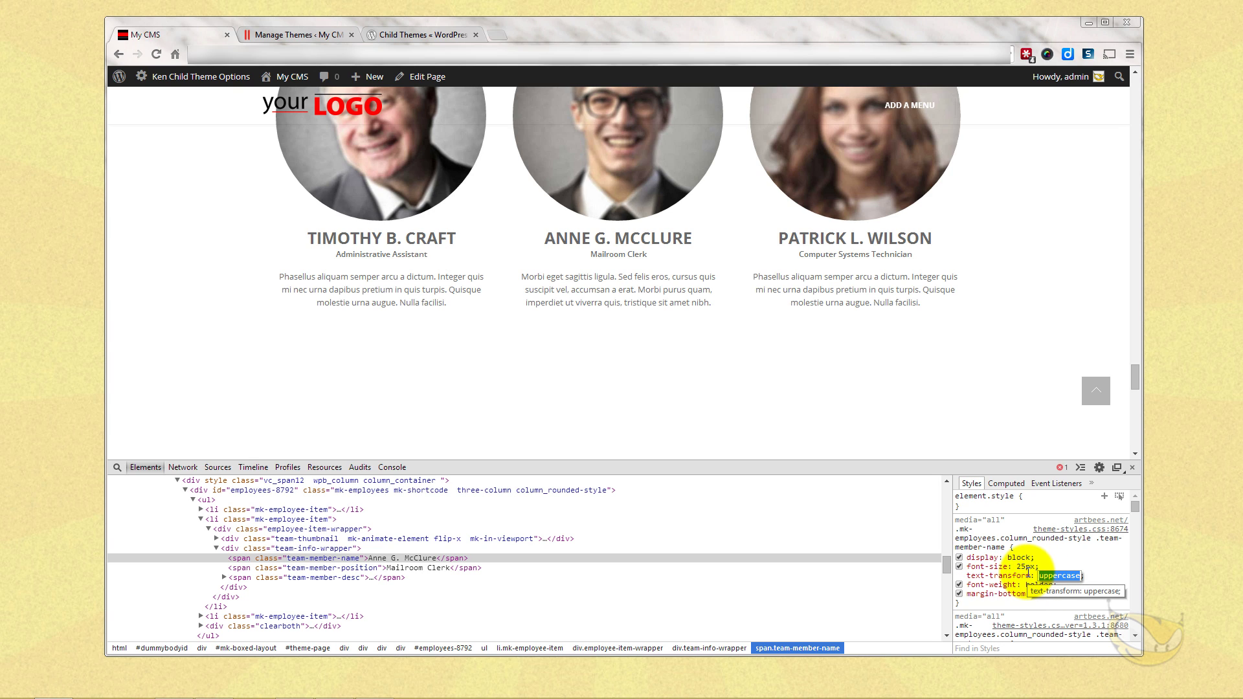
type("none")
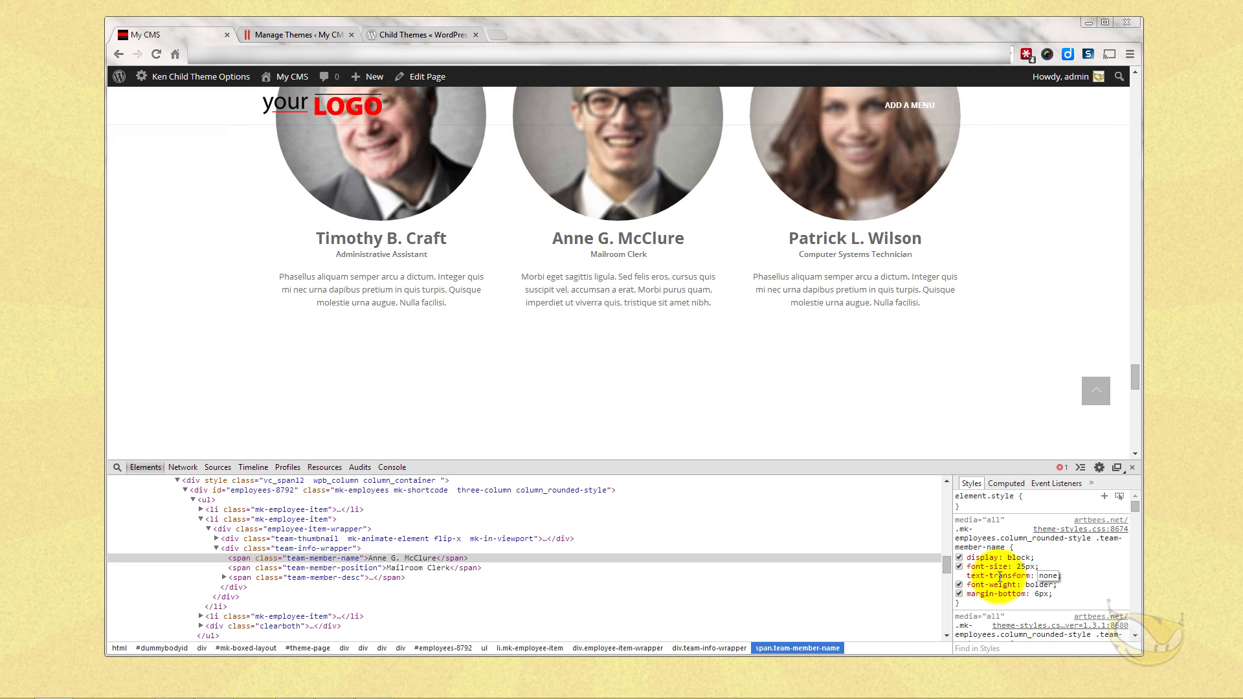
Step: Add color: blue to the team-member-name rule and select the whole edited rule
left_click(956, 604)
left_click(957, 603)
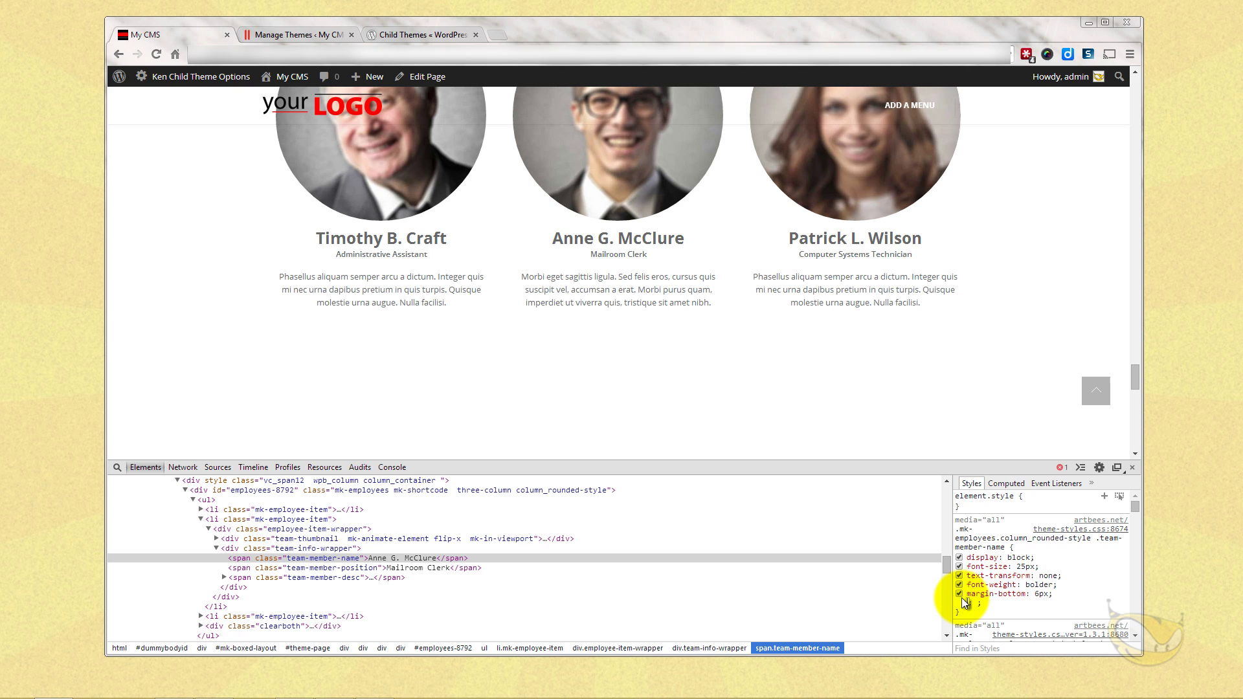
type("color: ")
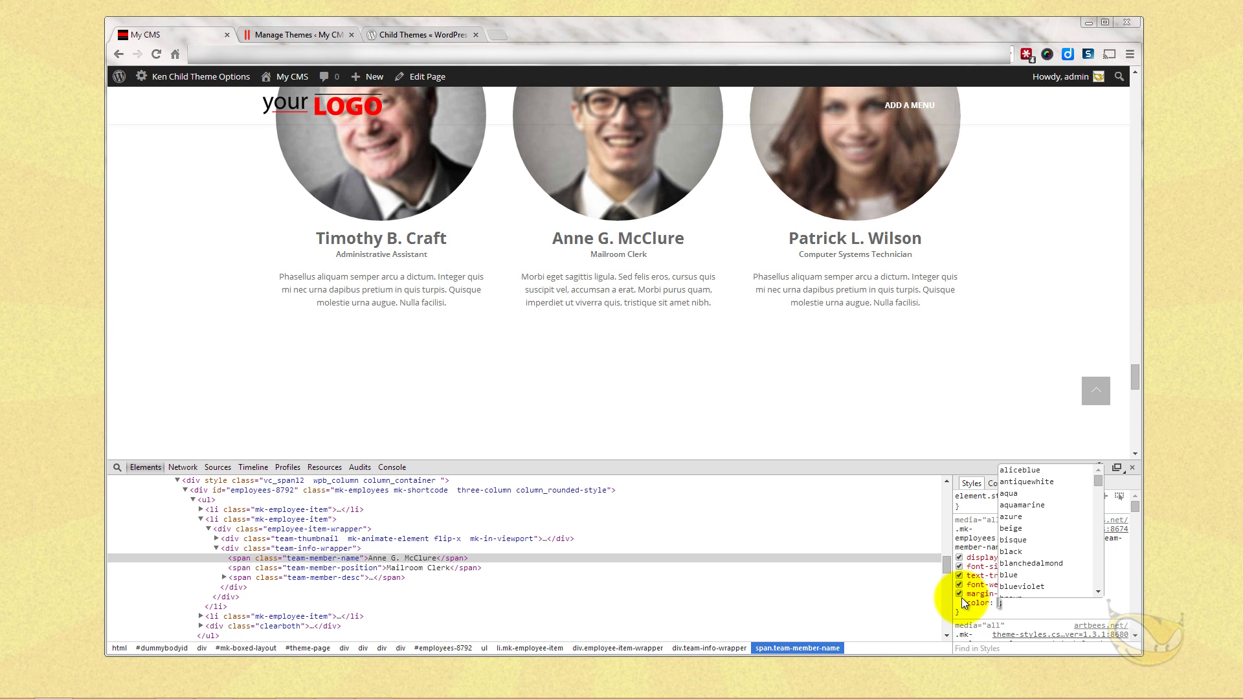
type("bl")
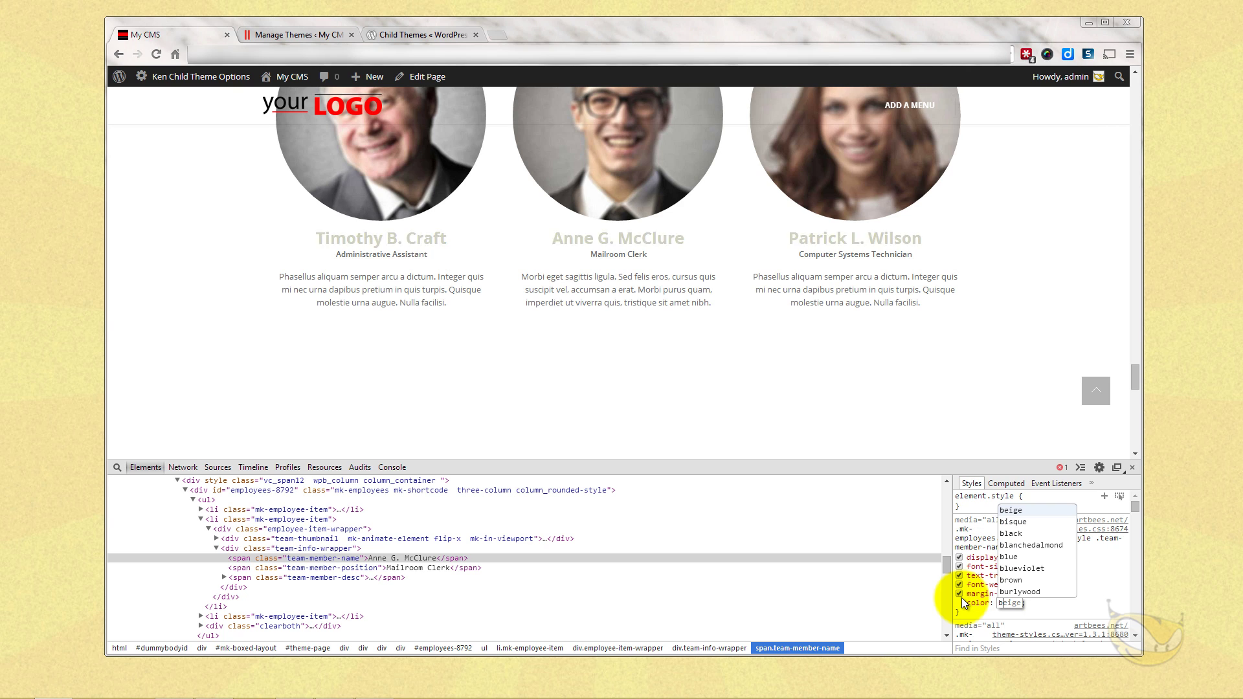
type("ue")
key("Return")
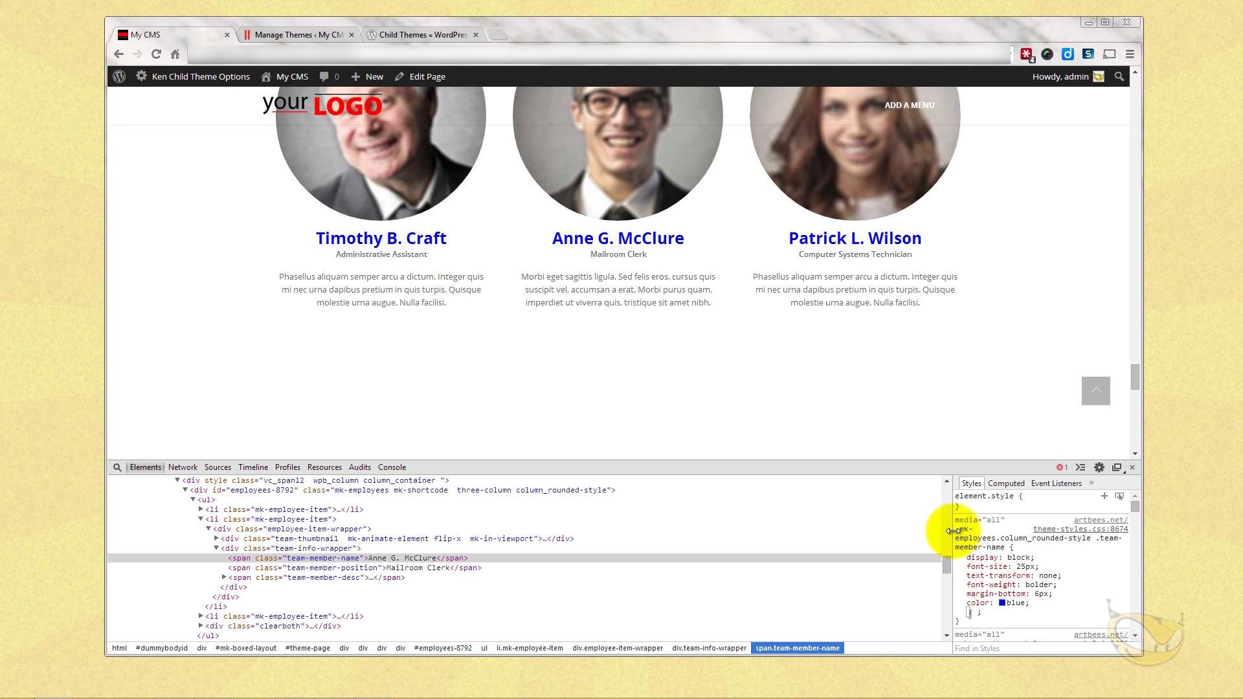
left_click_drag(957, 528, 977, 613)
key("ctrl+c")
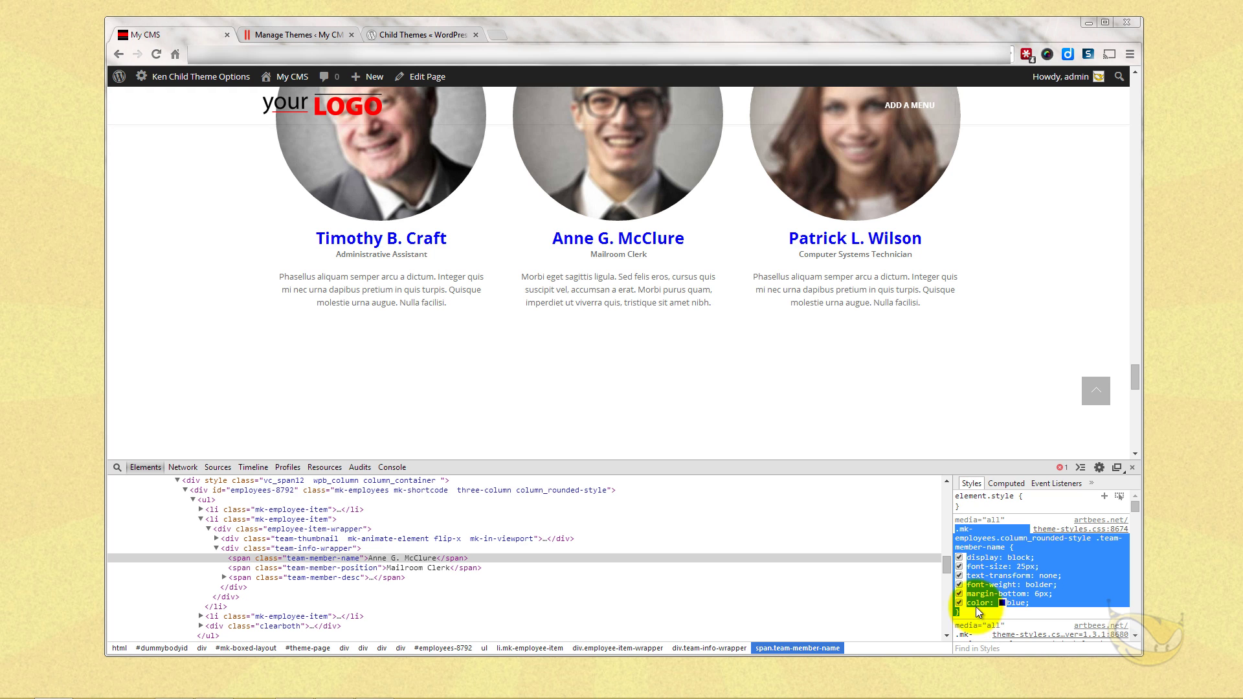
Step: In the child theme's style.css, replace the sample comment with the copied team-member-name rule
left_click(270, 35)
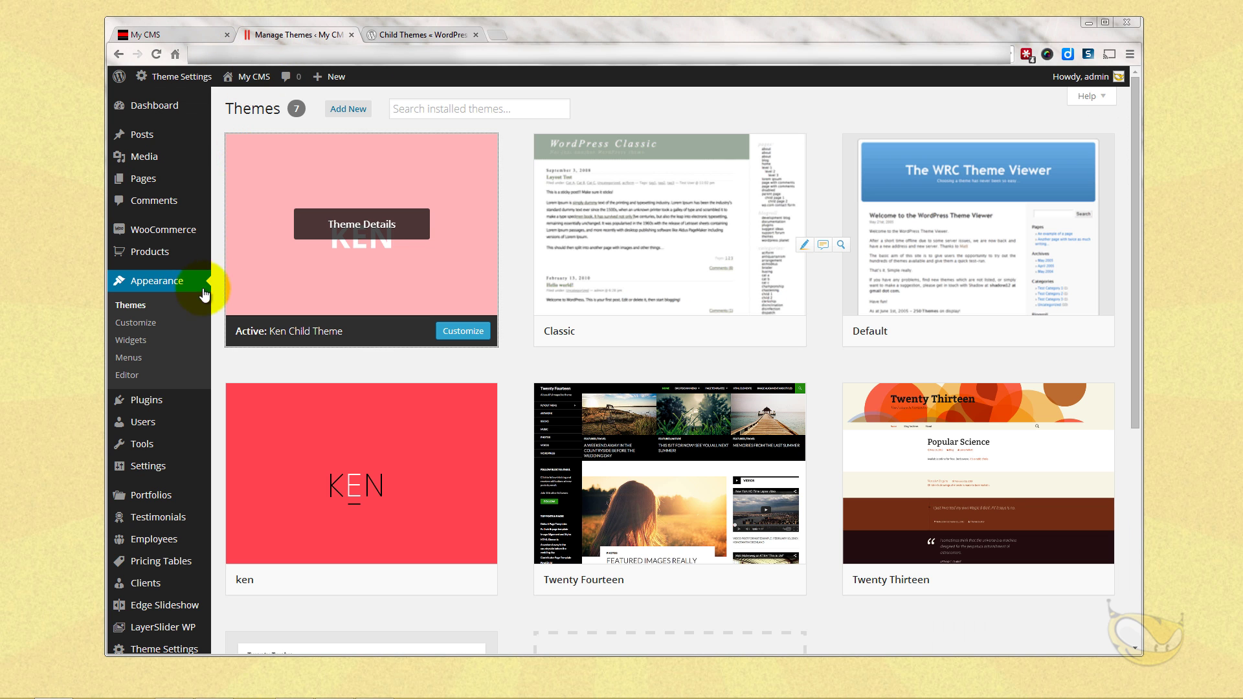
left_click(133, 375)
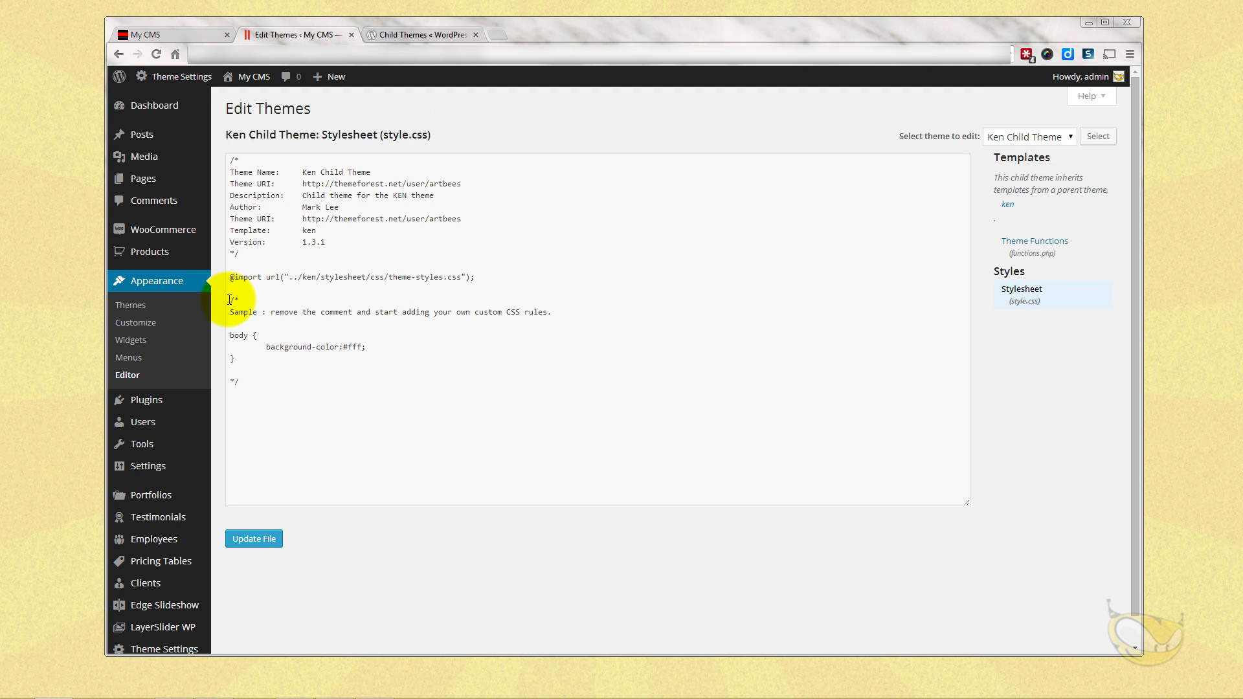
left_click_drag(232, 300, 296, 384)
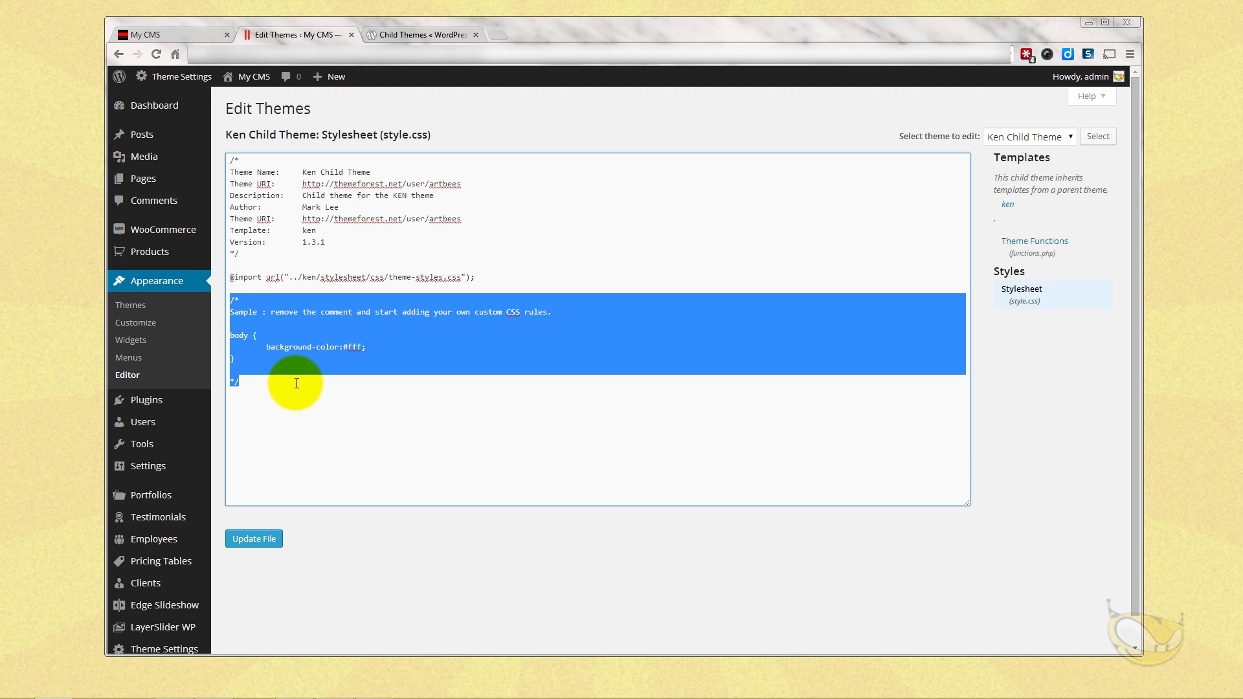
key("Delete")
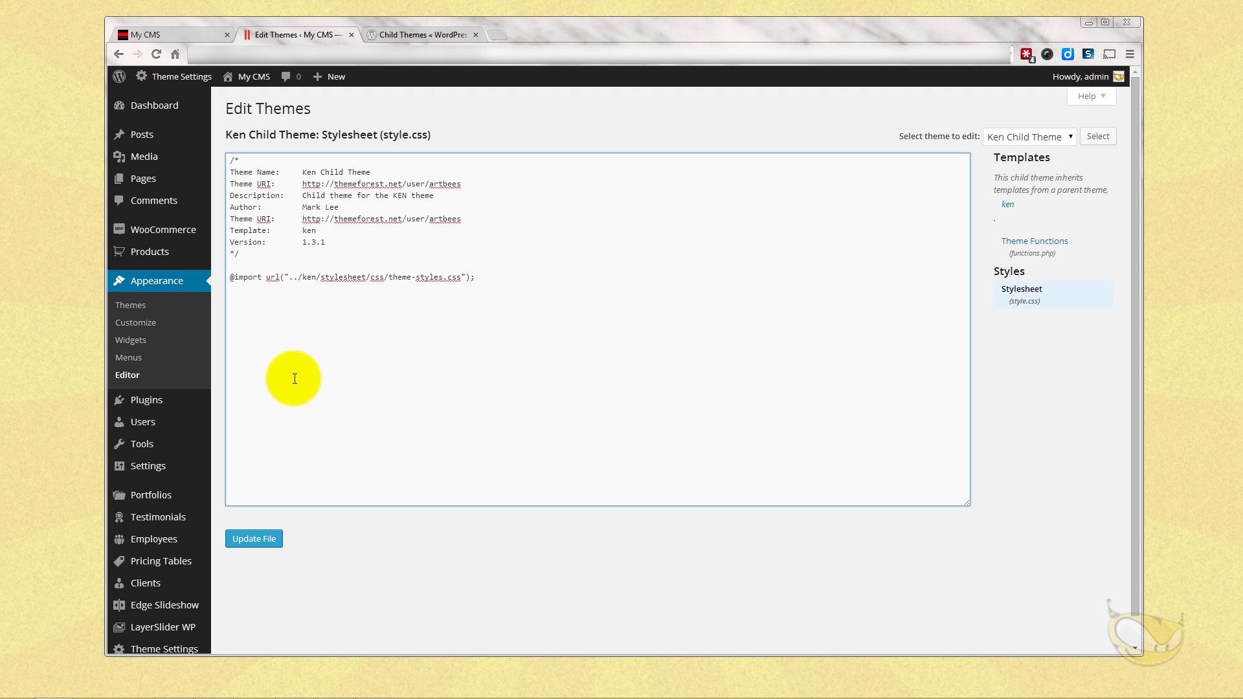
key("ctrl+v")
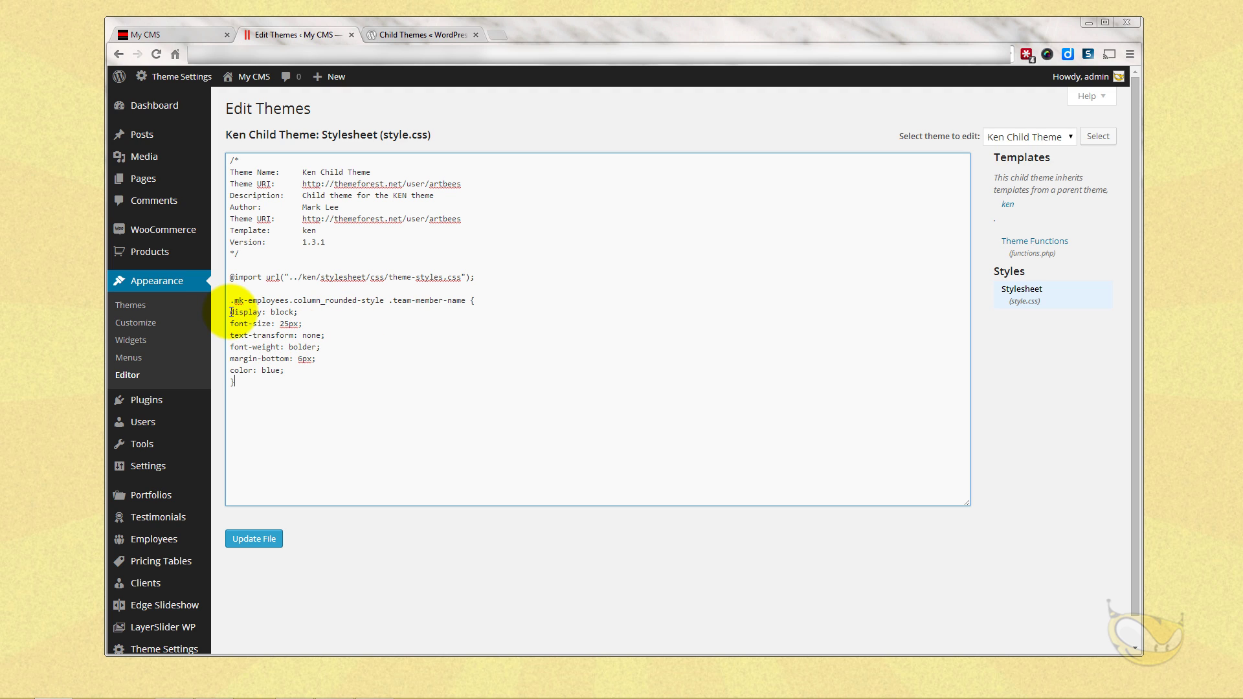
Step: Remove the display: block, font-weight: bolder and margin-bottom: 6px lines and the leftover blank line
left_click_drag(229, 312, 320, 315)
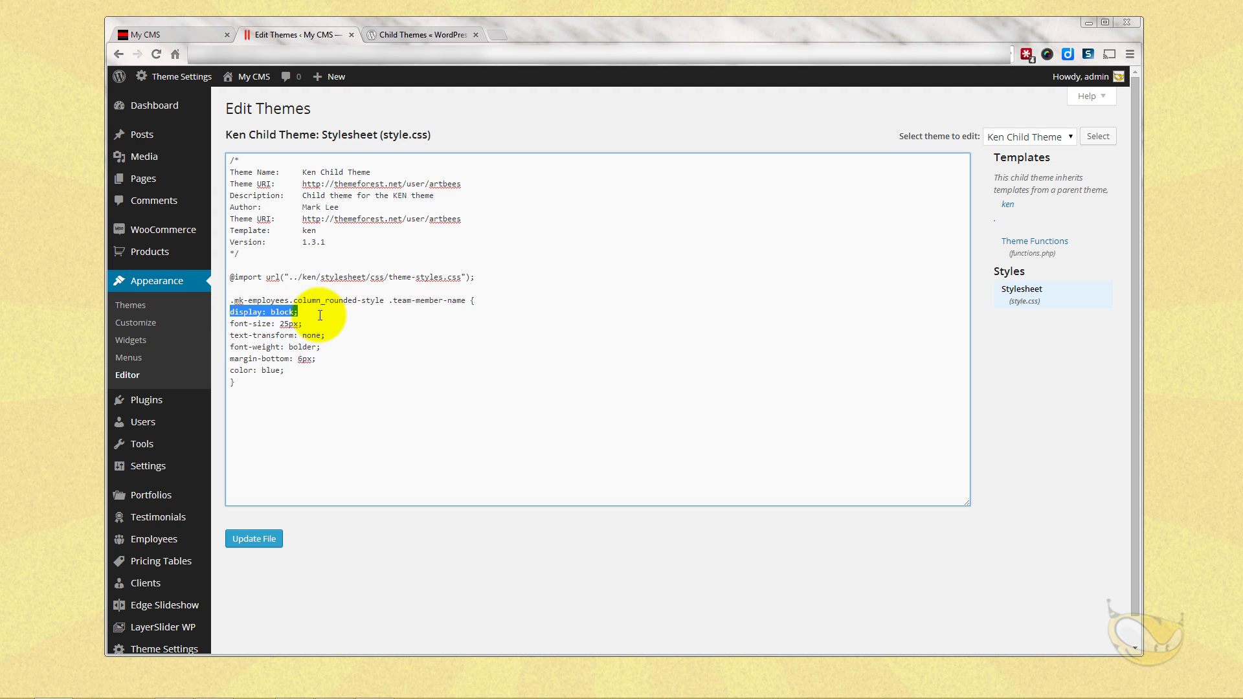
key("BackSpace")
key("BackSpace")
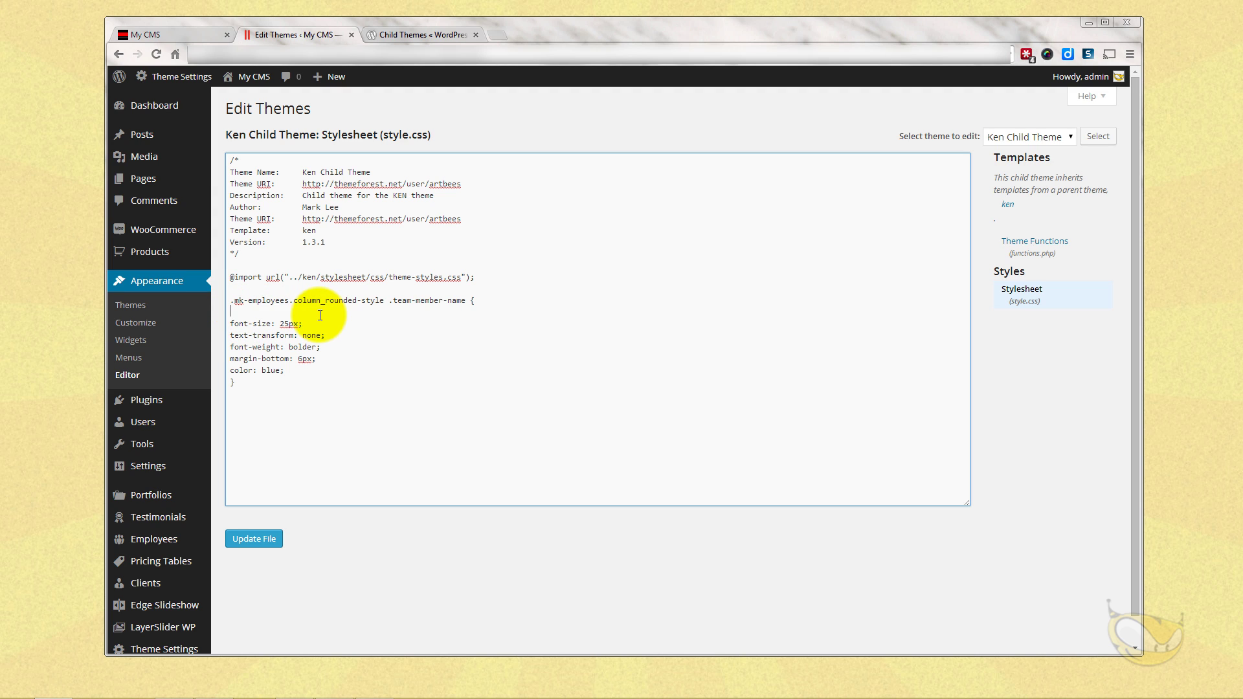
left_click_drag(229, 335, 320, 336)
key("BackSpace")
left_click_drag(228, 348, 324, 346)
key("BackSpace")
left_click(244, 336)
key("Delete")
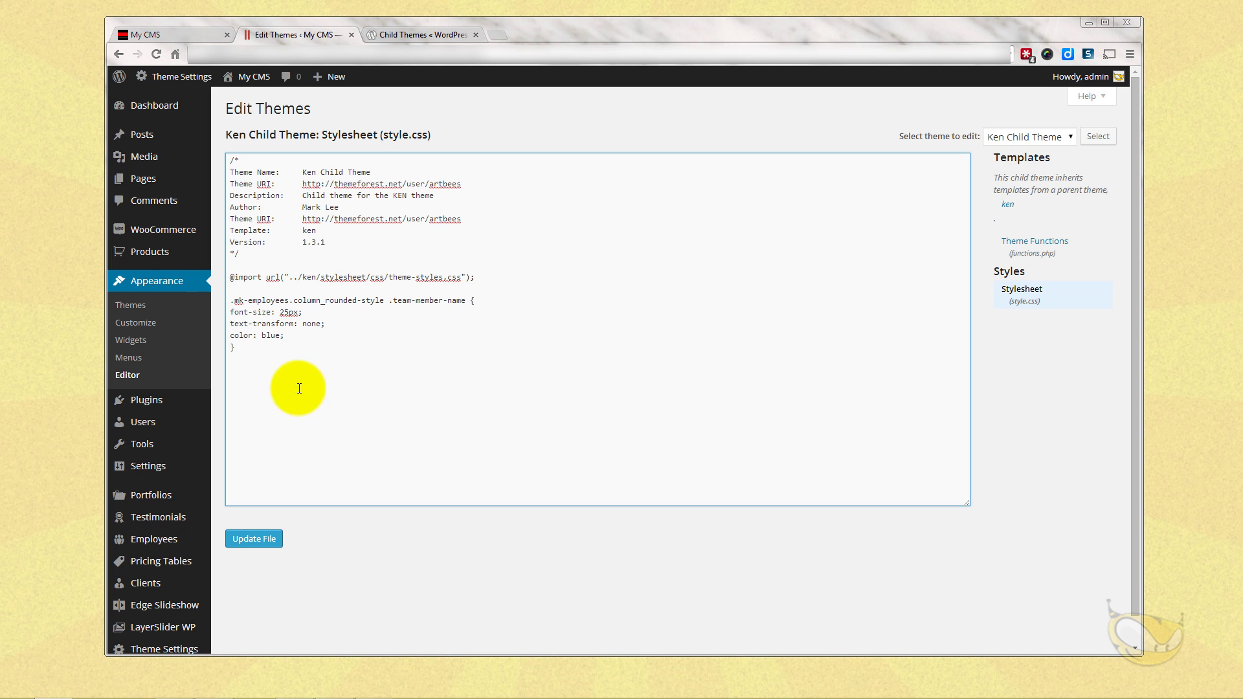
Step: Reload the live team page without developer tools and inspect a member name
left_click(204, 35)
left_click(156, 54)
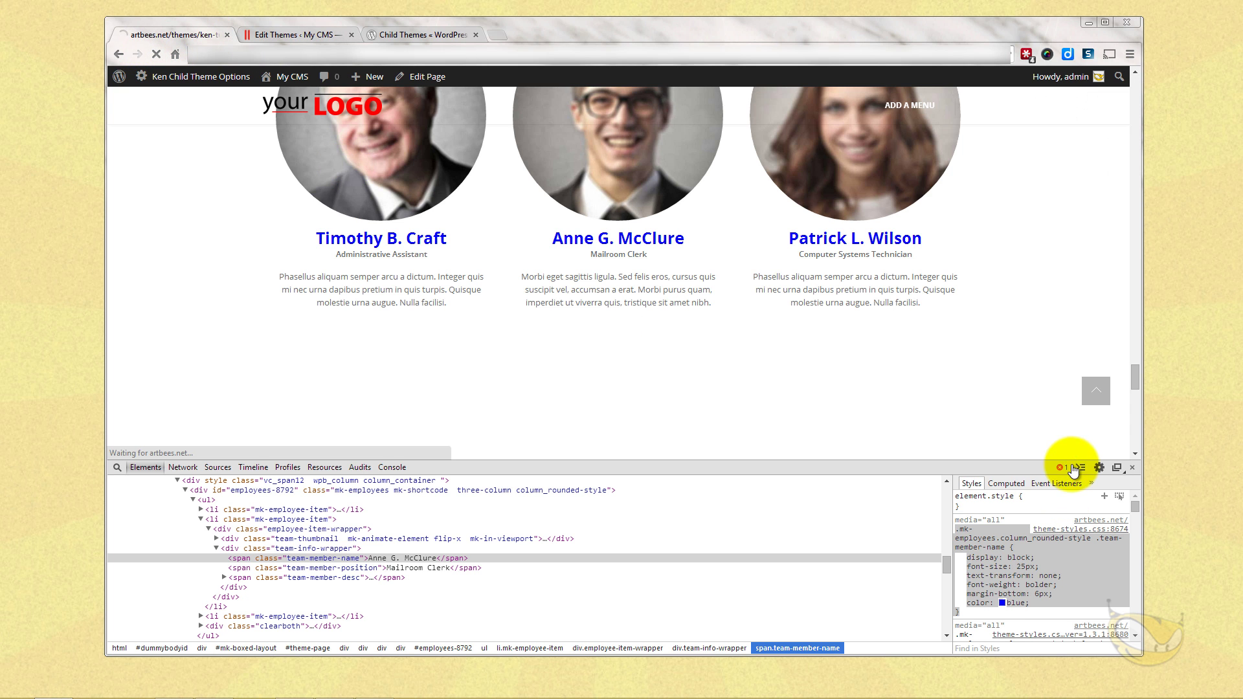
left_click(1132, 468)
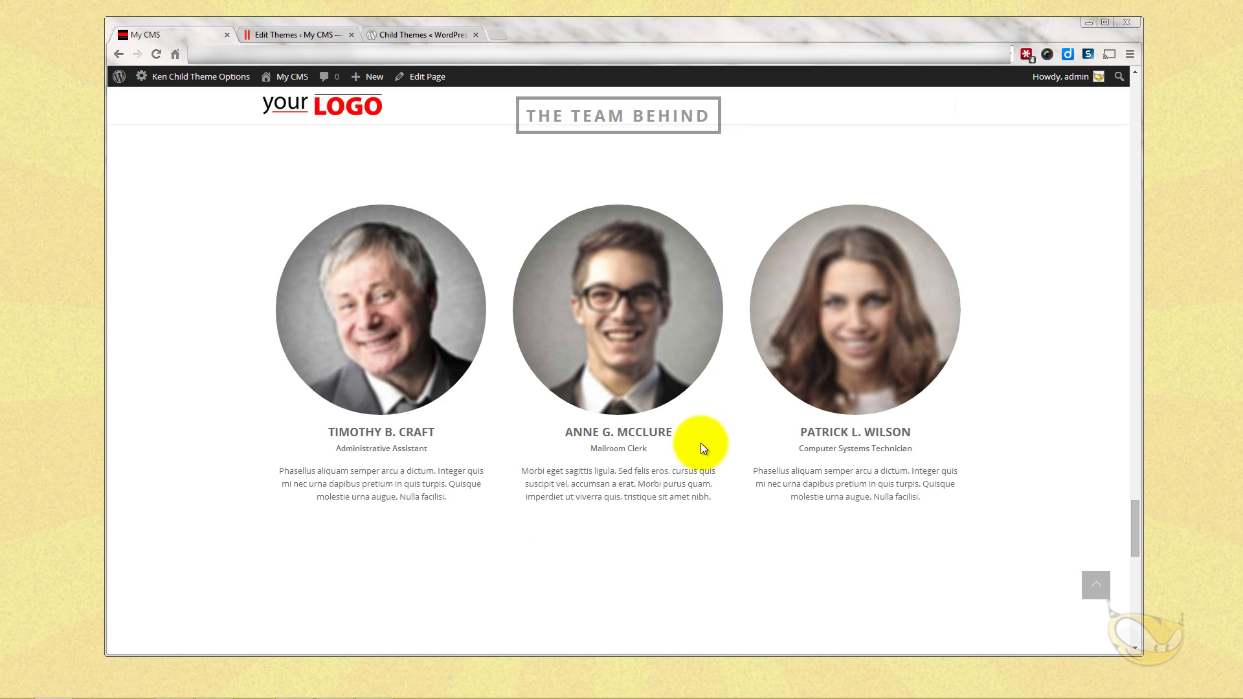
left_click_drag(562, 430, 716, 437)
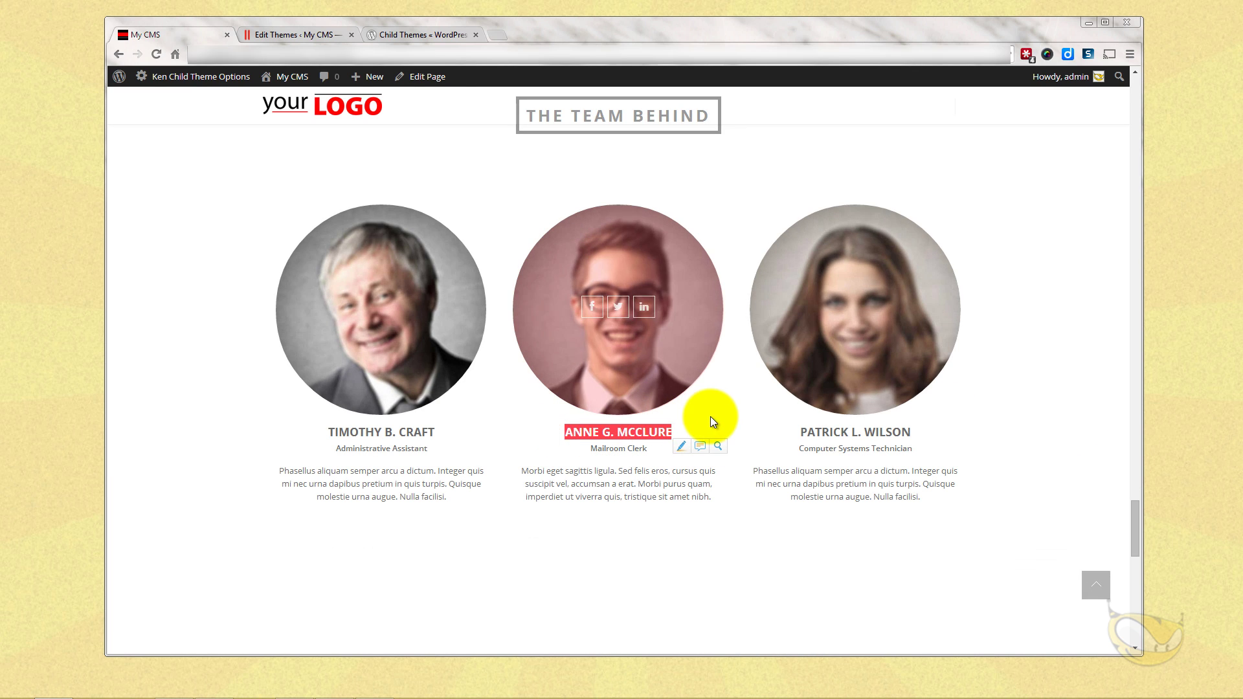
left_click(709, 417)
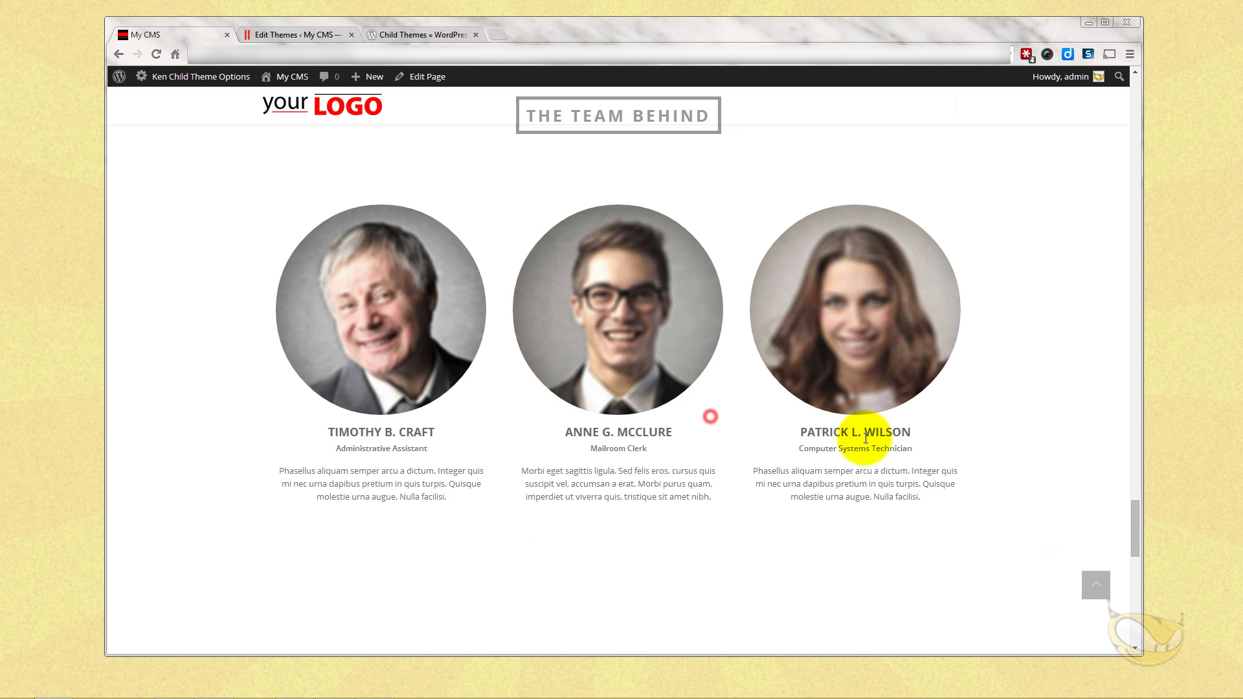
Step: Save the edited child theme stylesheet with Update File and return to the team page
left_click(285, 36)
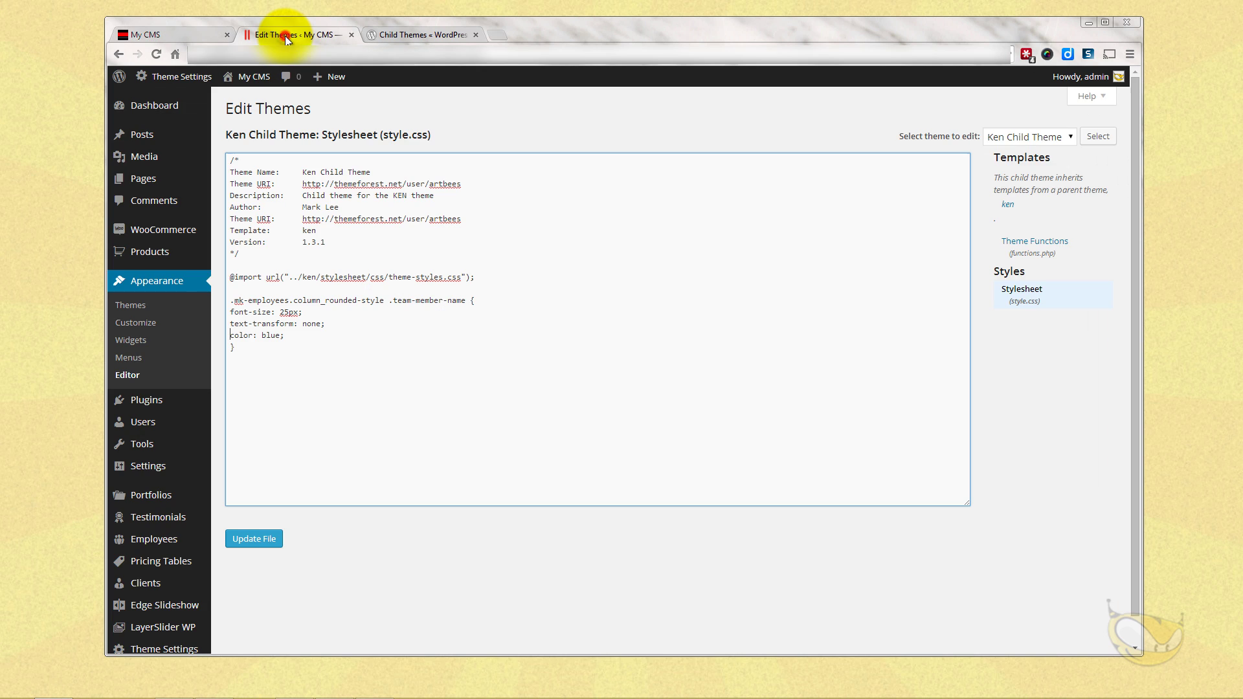
left_click(265, 540)
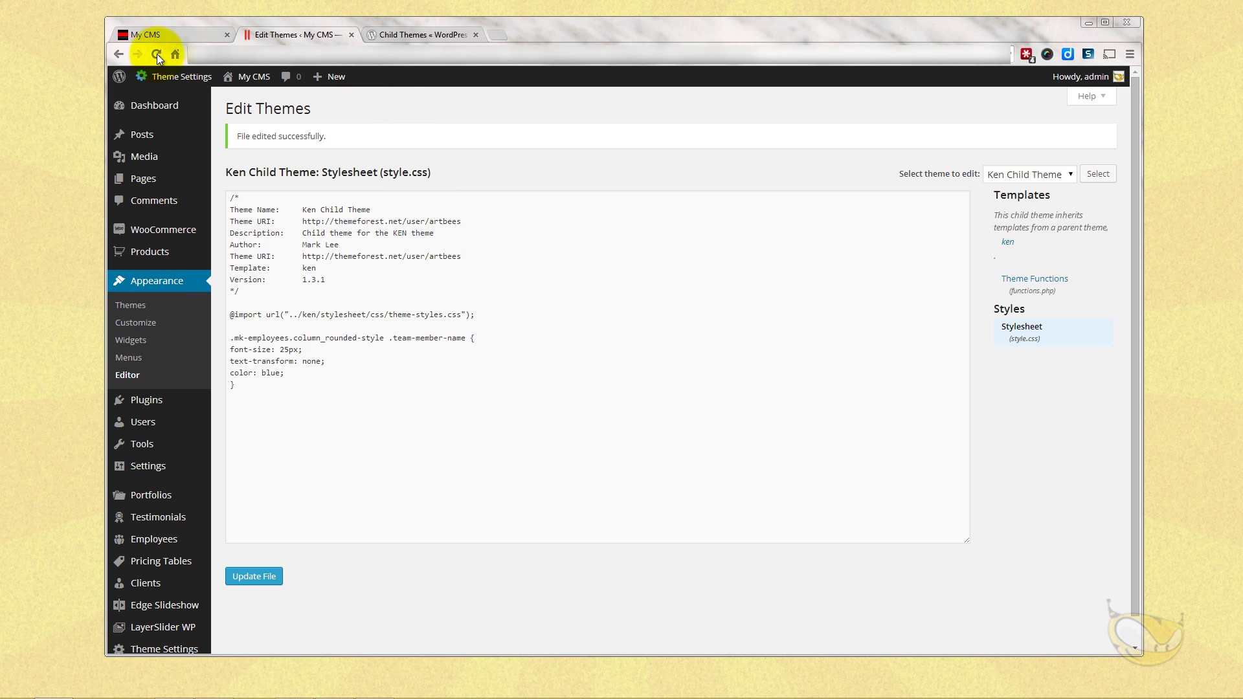
left_click(180, 31)
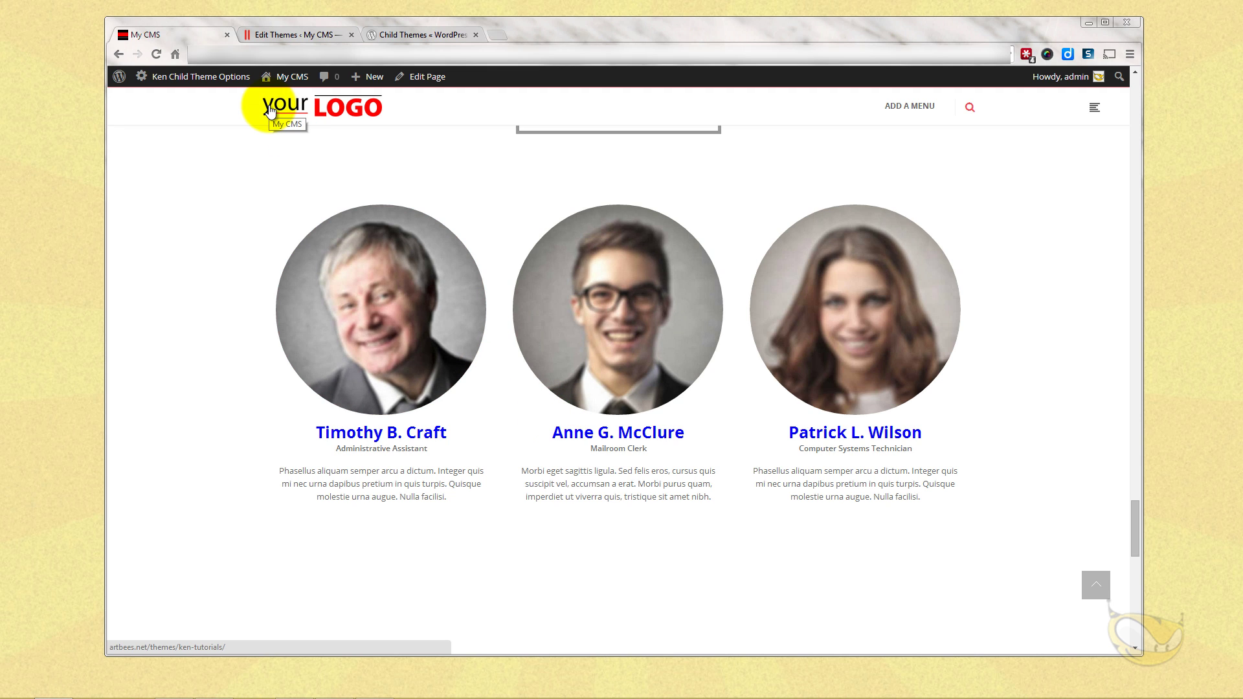
Step: Open the Ken Child Theme's functions.php from the theme editor's Templates list
left_click(307, 34)
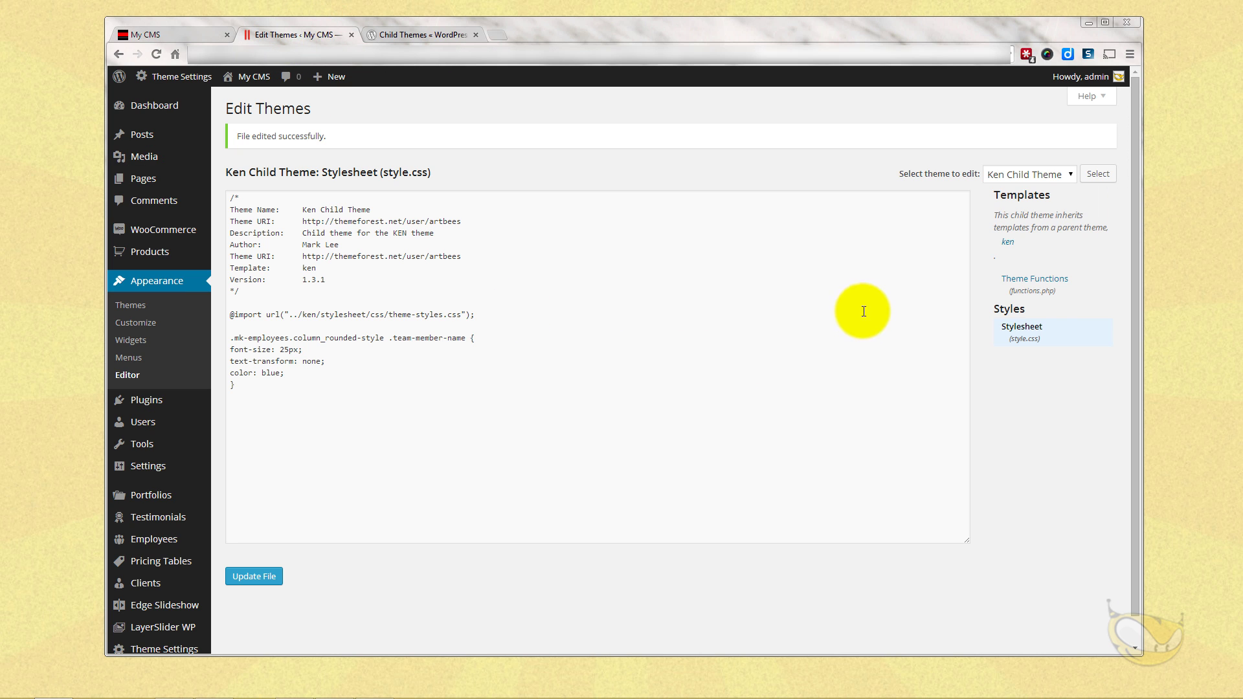
left_click(1027, 277)
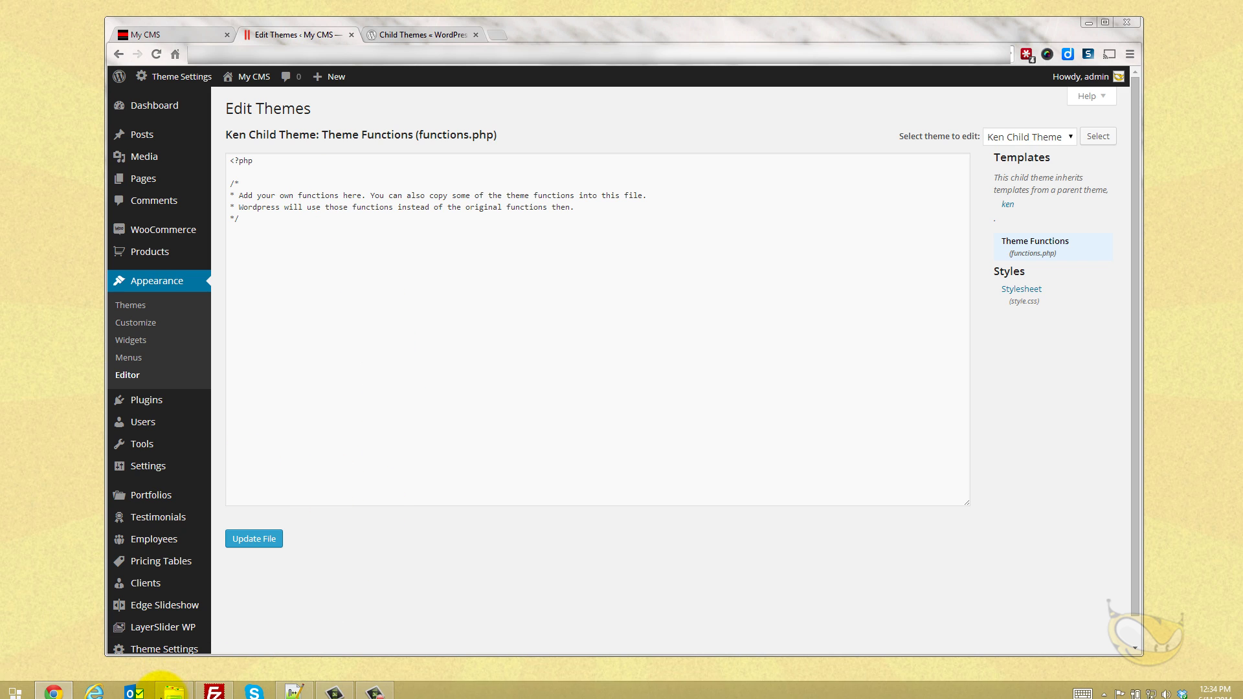
Step: Extract ken.zip from the main folder into its own ken folder with 7-Zip
left_click(171, 687)
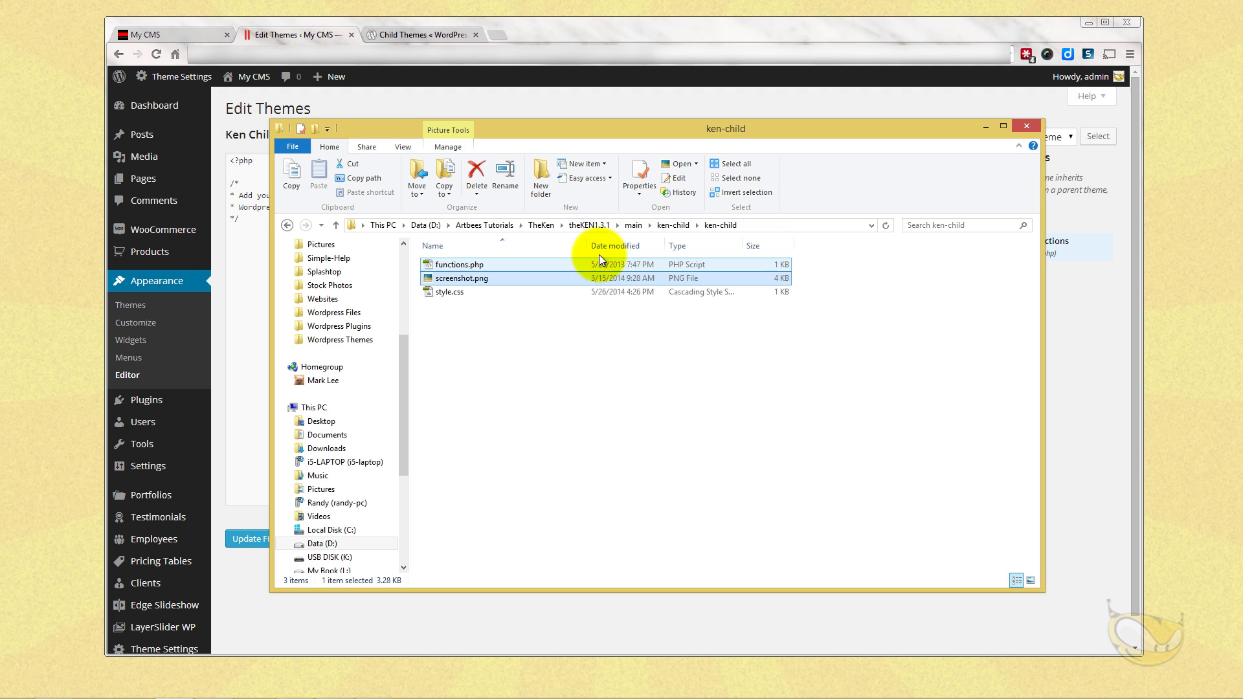
left_click(632, 225)
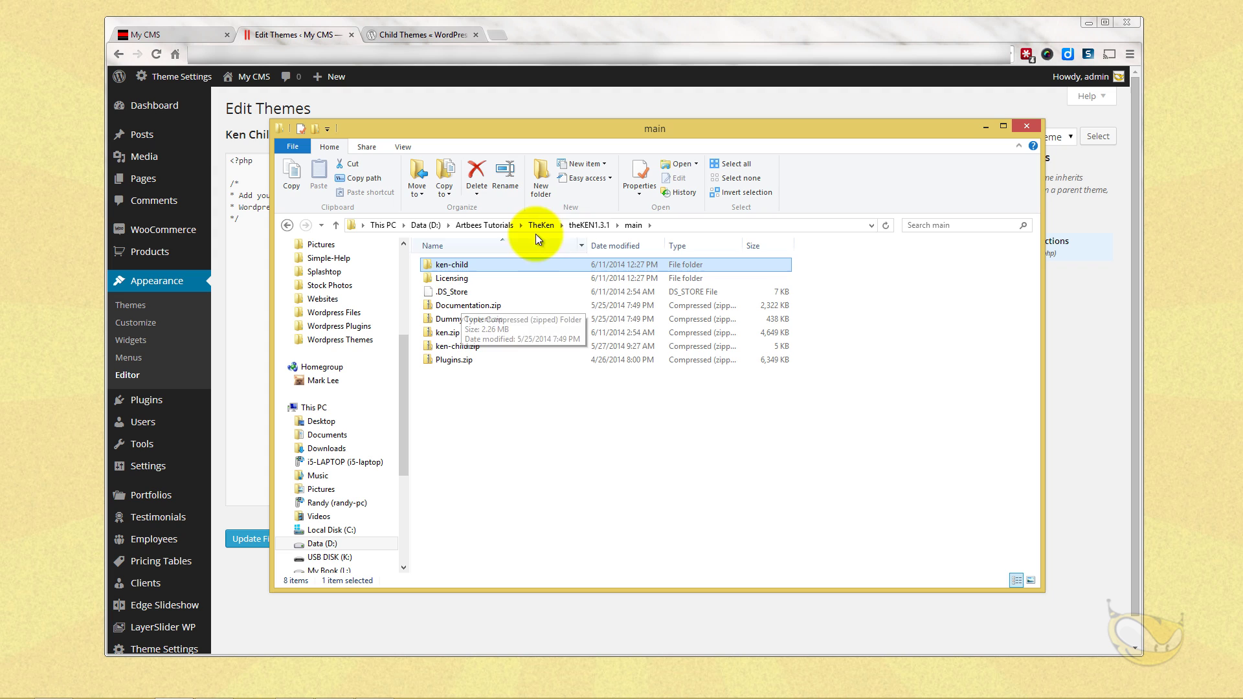
left_click(449, 264, "ctrl")
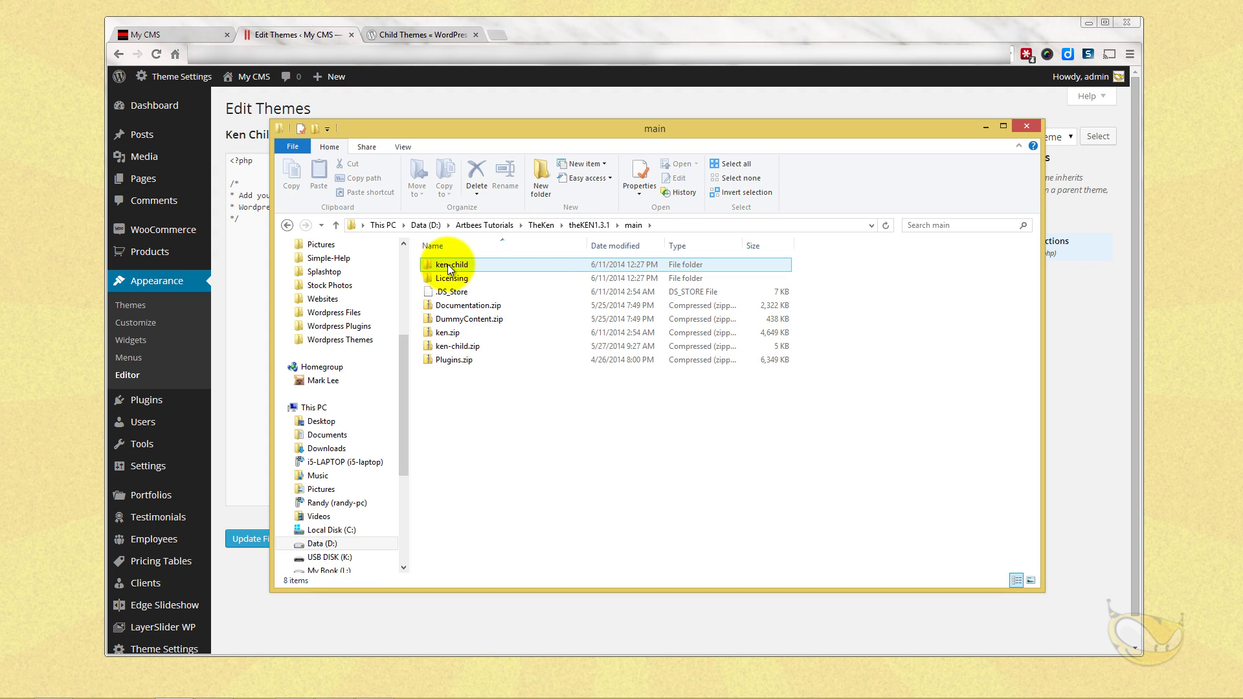
right_click(448, 330)
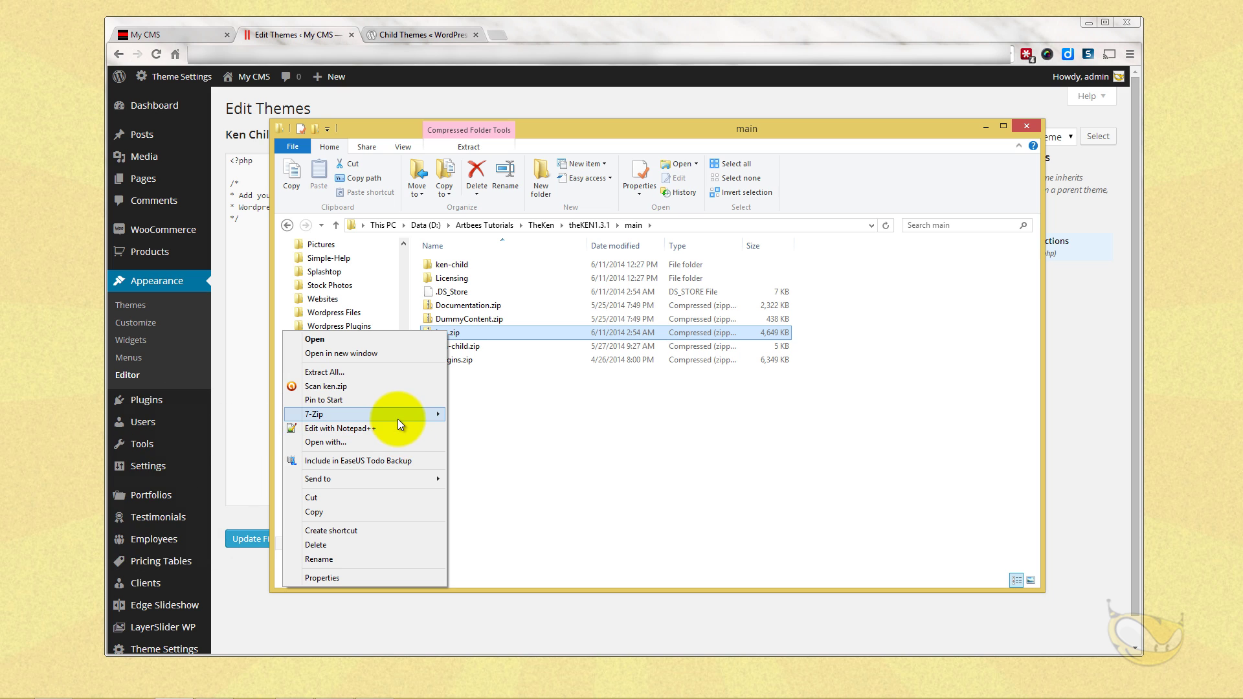
mouse_move(398, 418)
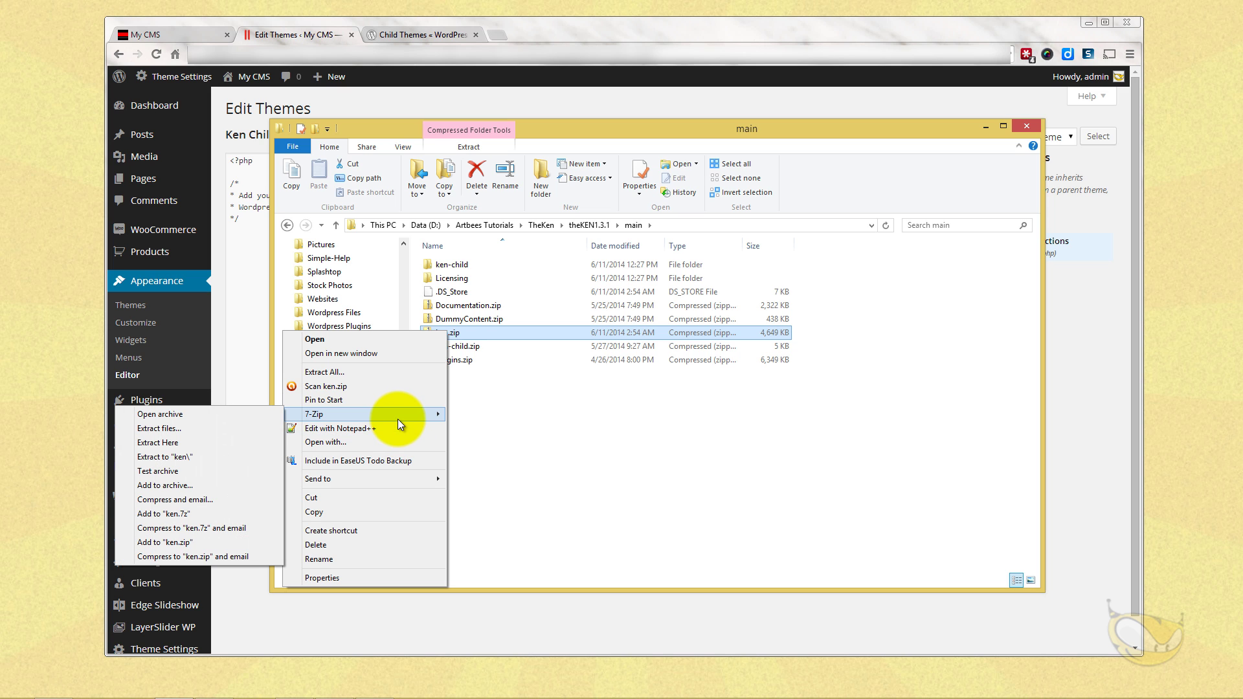
left_click(192, 459)
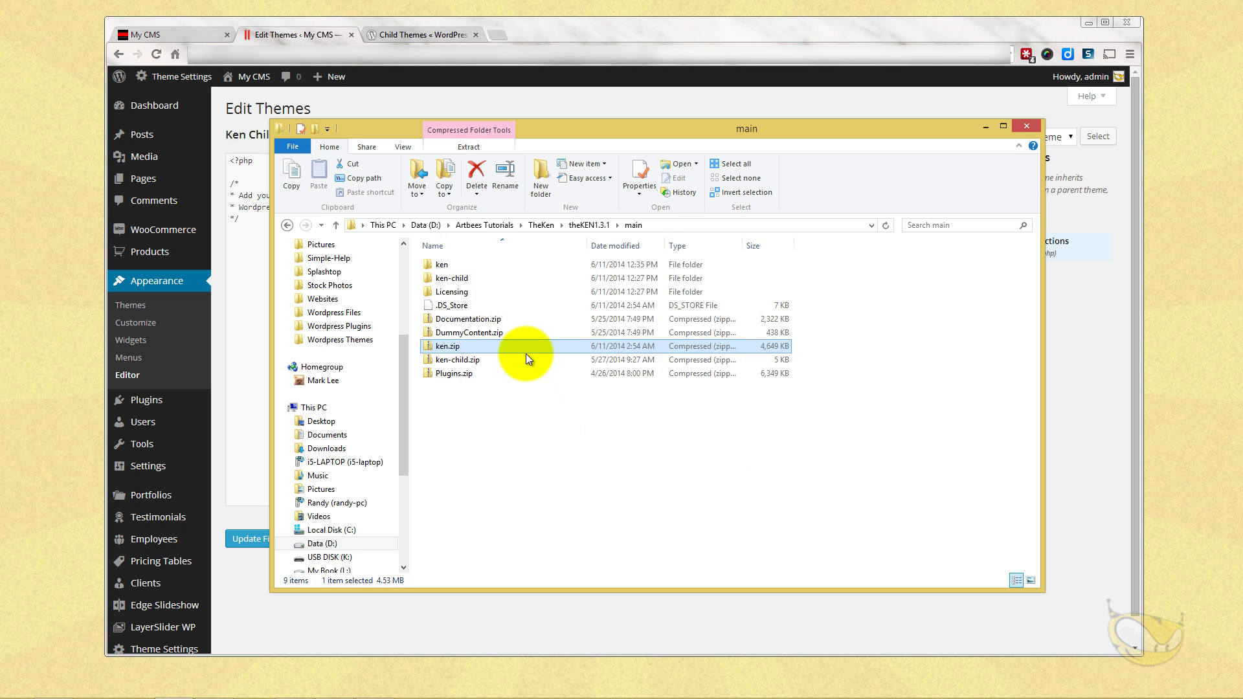
Step: Open the inner ken theme folder and select the parent theme's search.php
double_click(444, 267)
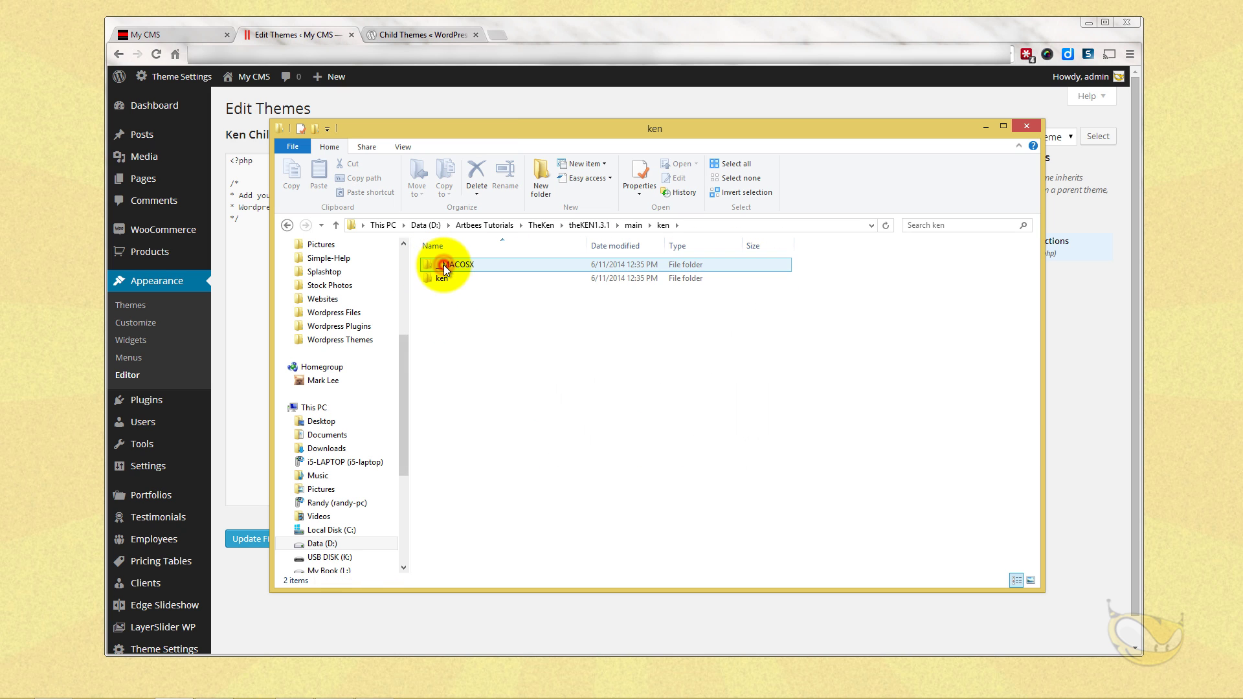
double_click(443, 279)
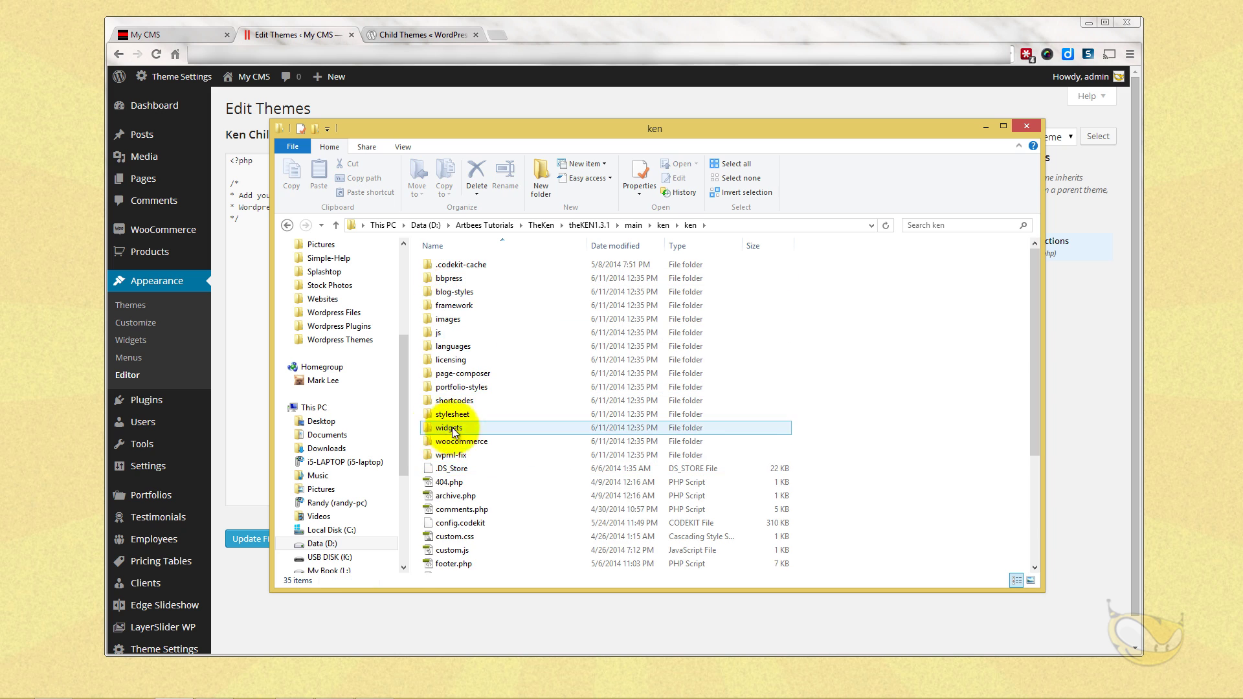
scroll(495, 485, "down", 3)
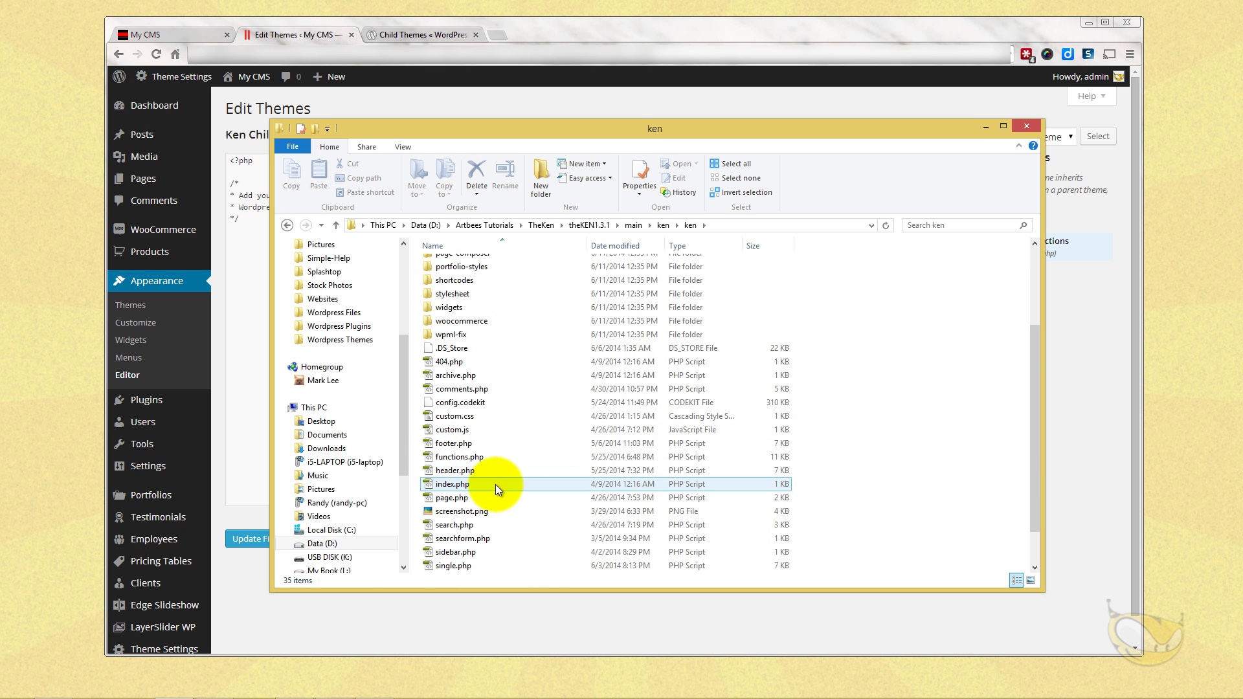
left_click(474, 525)
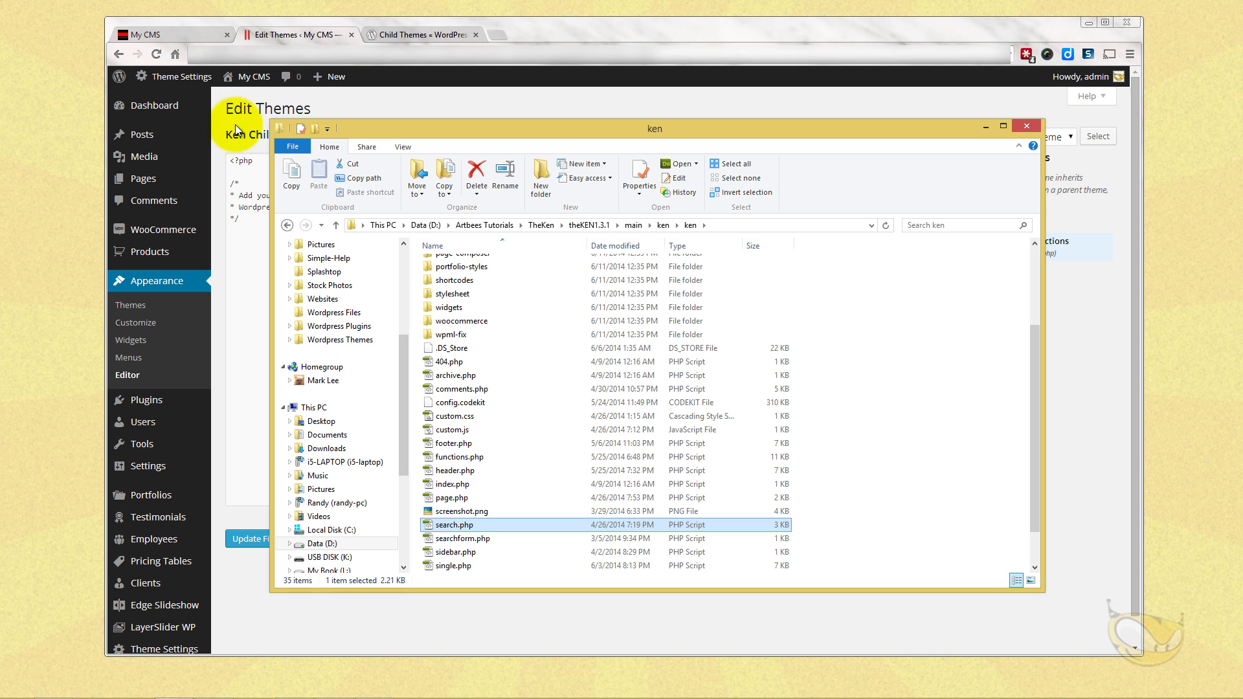
Step: Search the live site for 'profile' to reach the Nothing Found results page with its sidebar
left_click(188, 33)
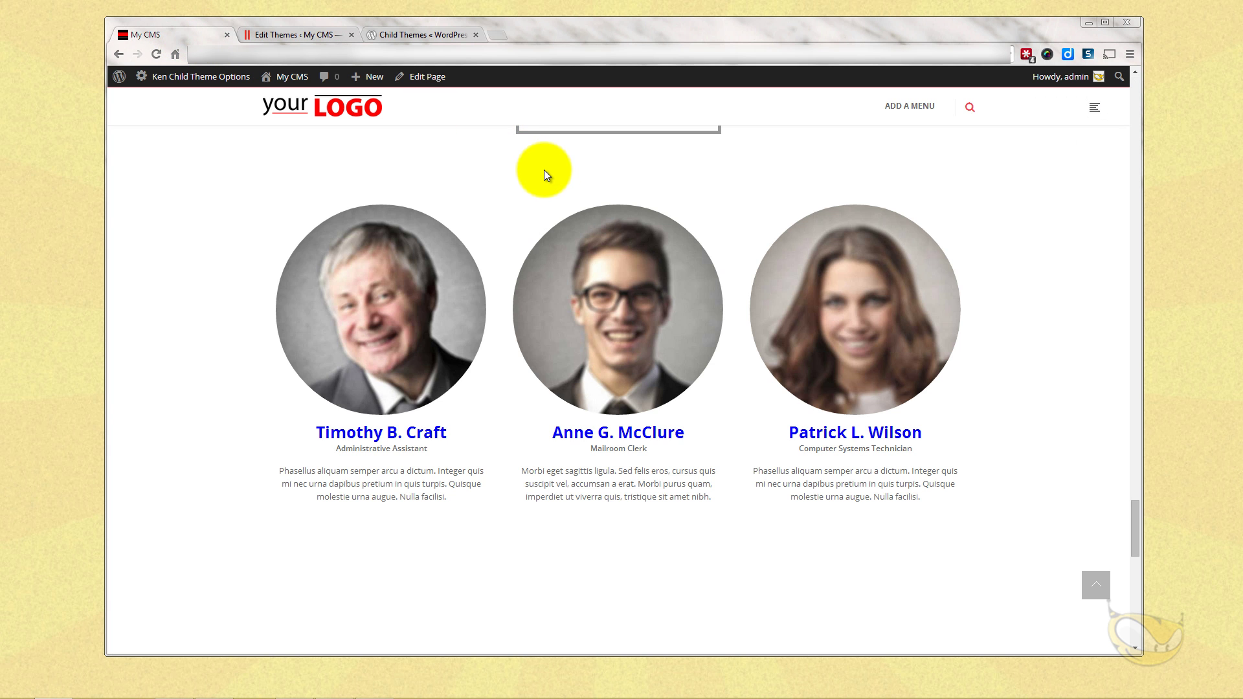
scroll(550, 166, "up", 10)
scroll(846, 143, "up", 8)
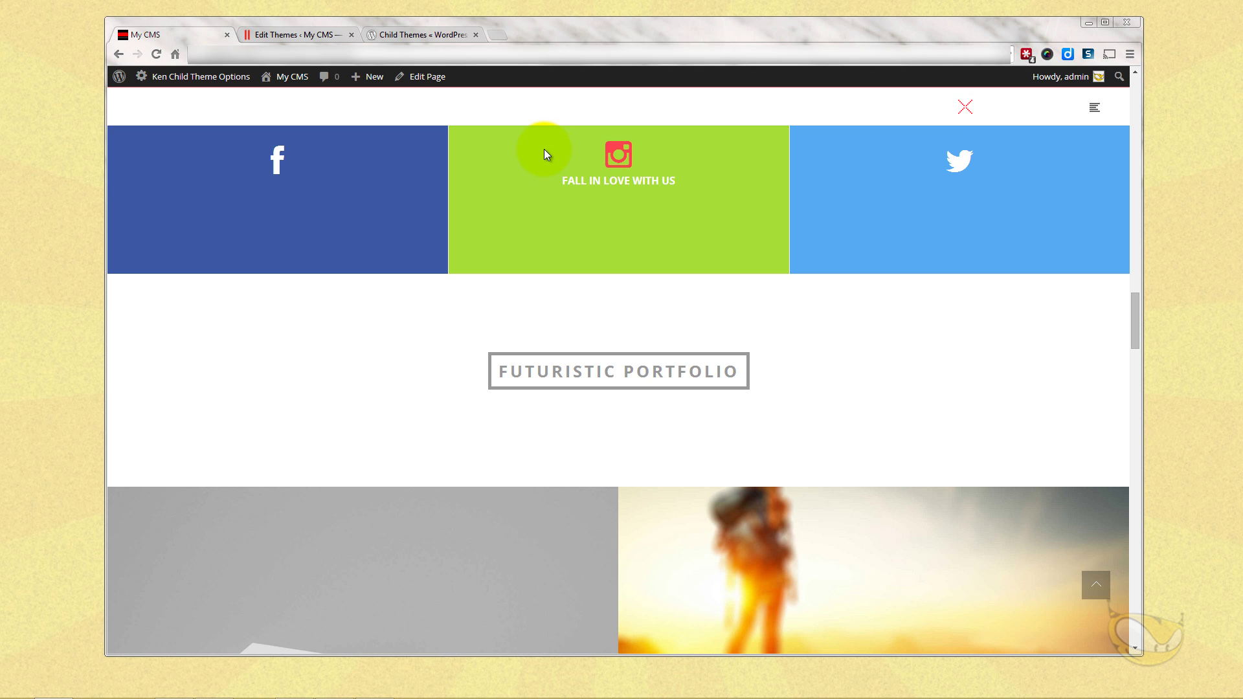
type("profile")
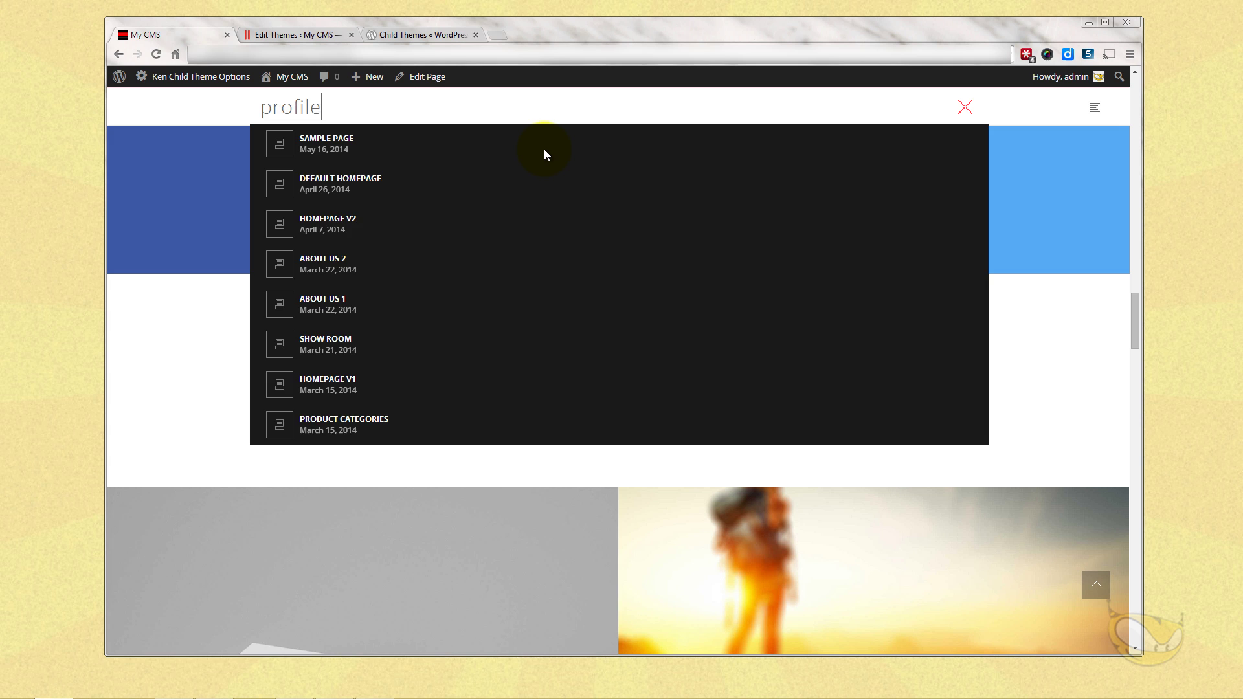
key("Return")
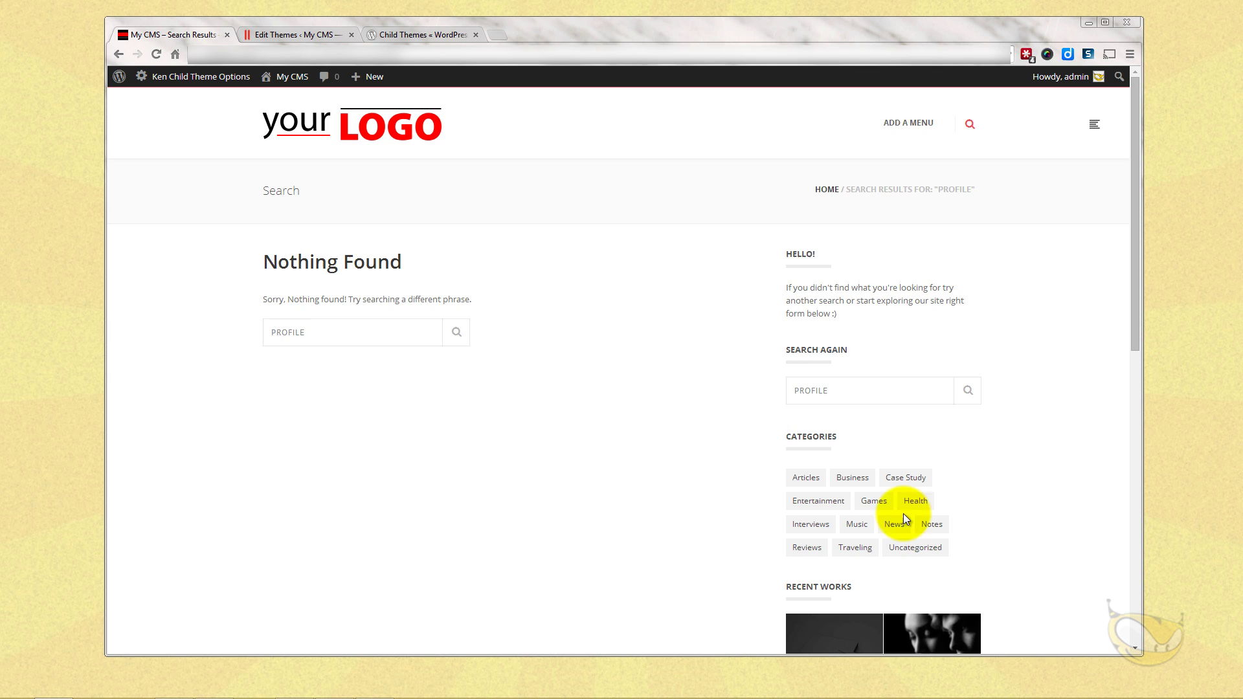
scroll(842, 362, "down", 3)
scroll(832, 348, "up", 3)
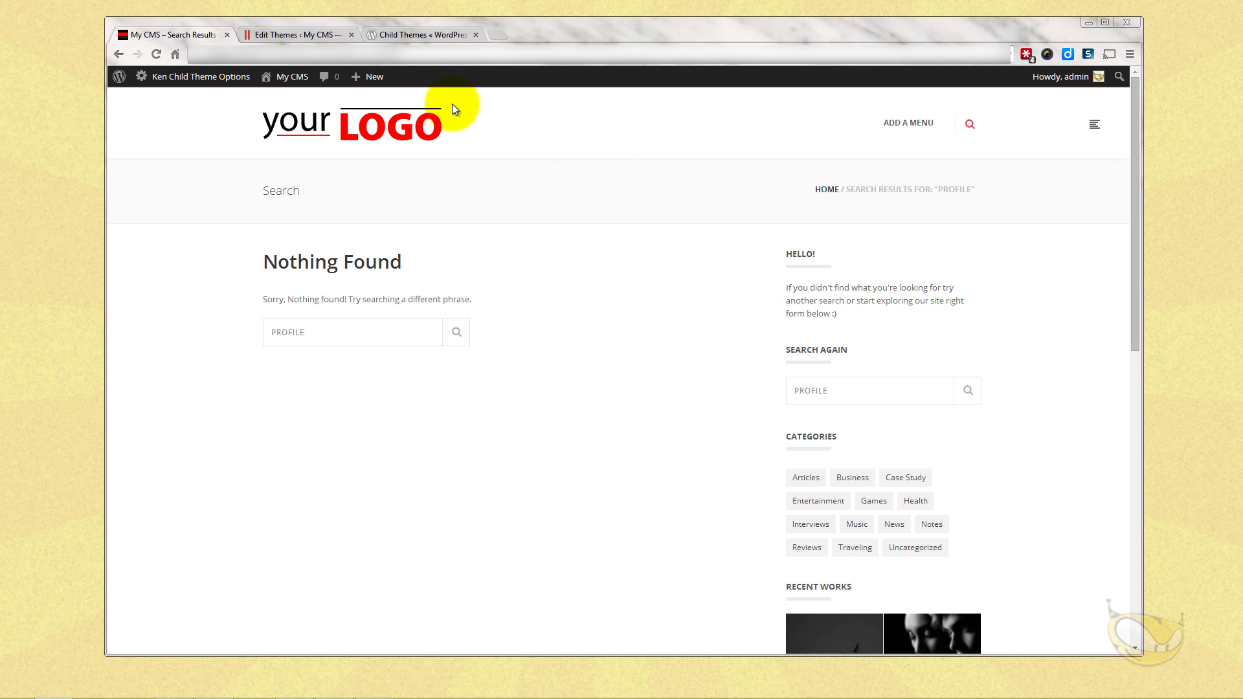
Step: Copy the parent theme's search.php in the ken Explorer window
left_click(422, 34)
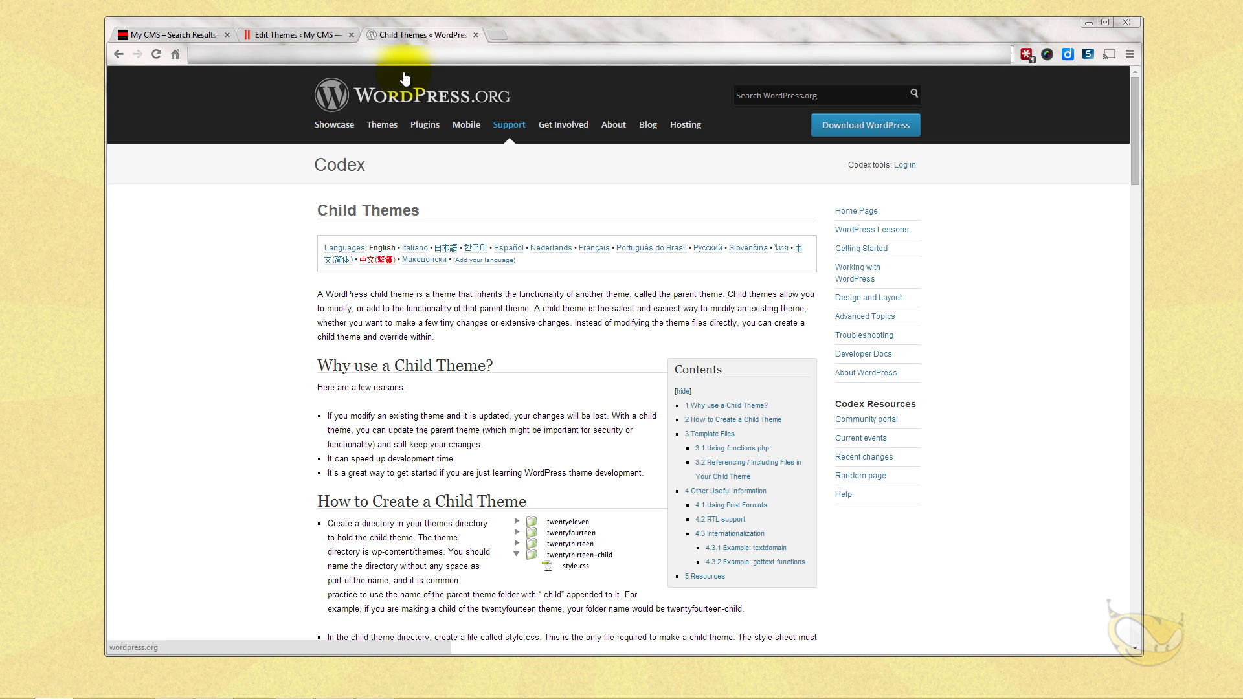
left_click(188, 34)
left_click(180, 686)
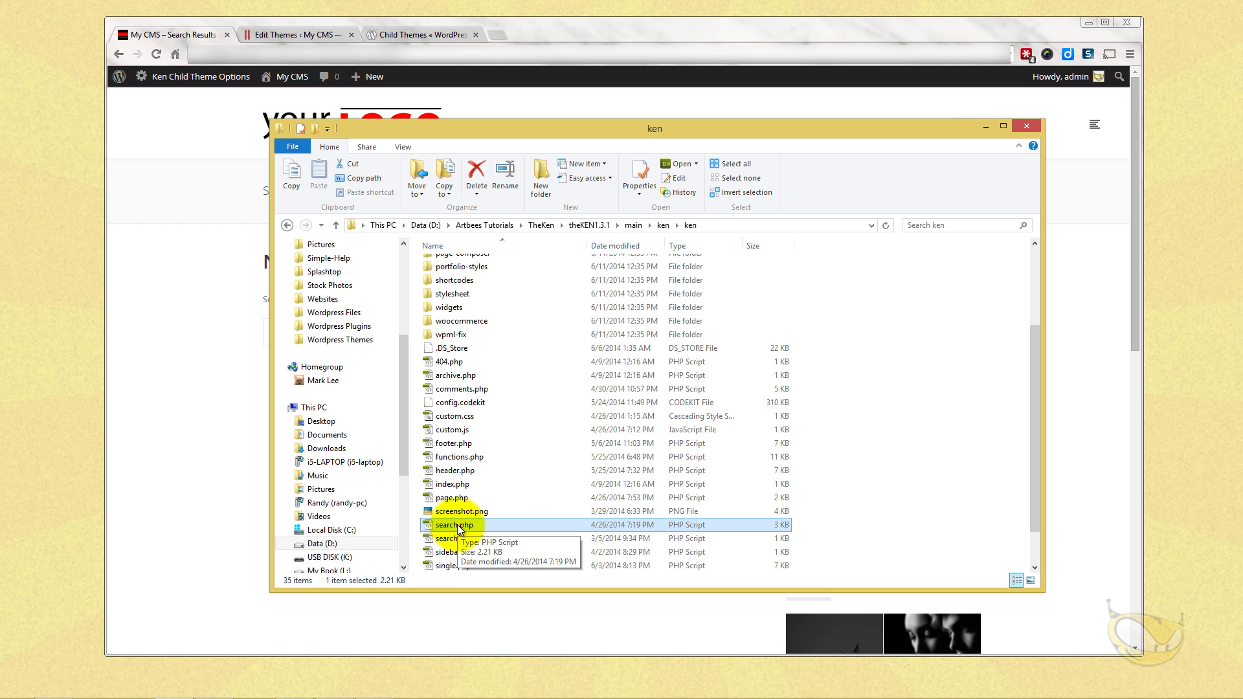
key("ctrl+c")
Step: Navigate from theKEN1.3.1 through main > ken-child to the inner ken-child theme folder
scroll(535, 309, "up", 3)
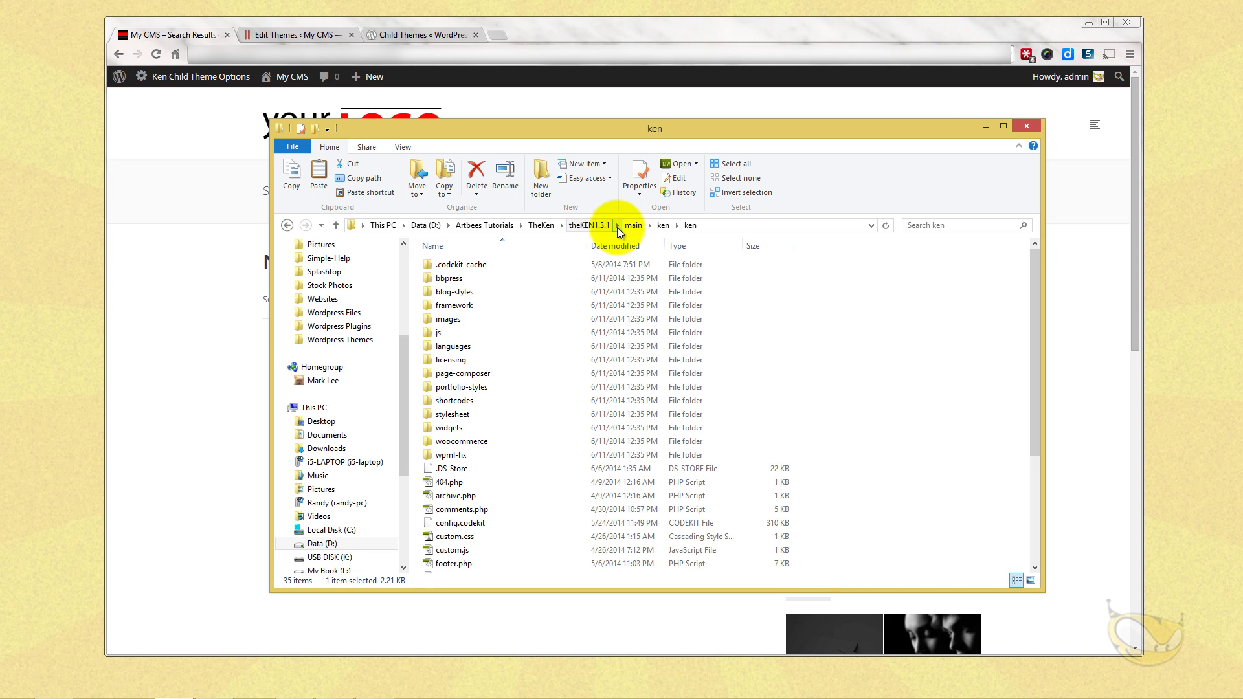
left_click(589, 225)
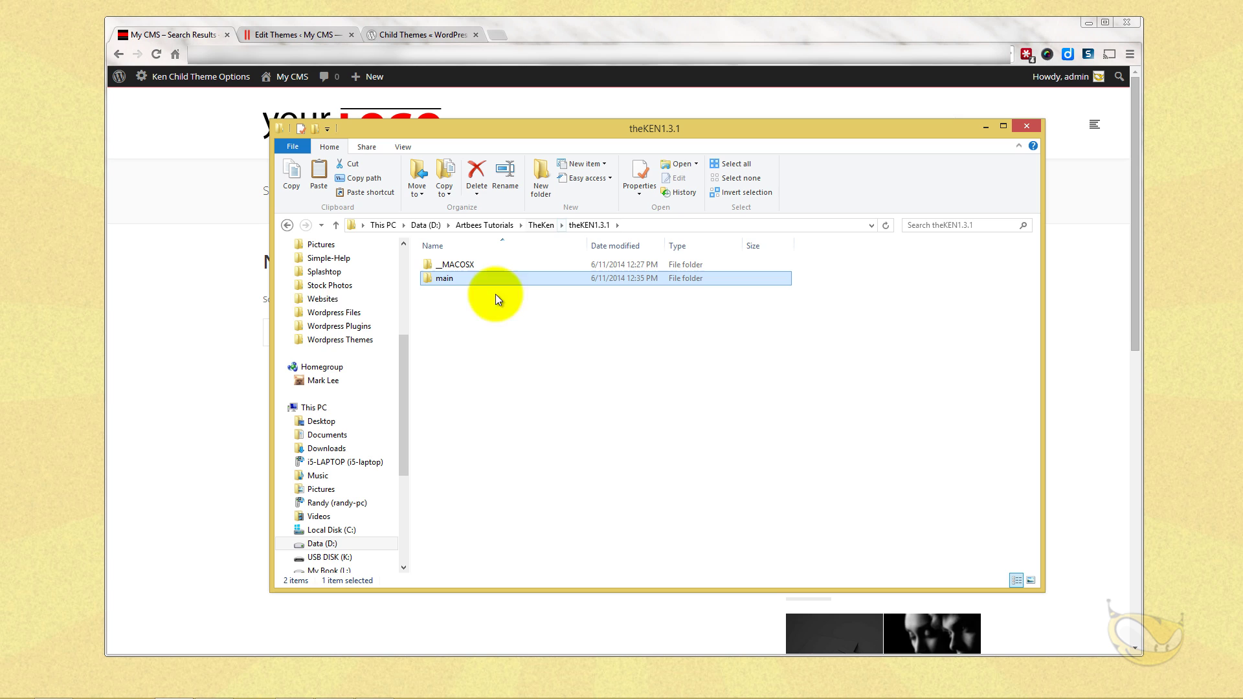
double_click(442, 279)
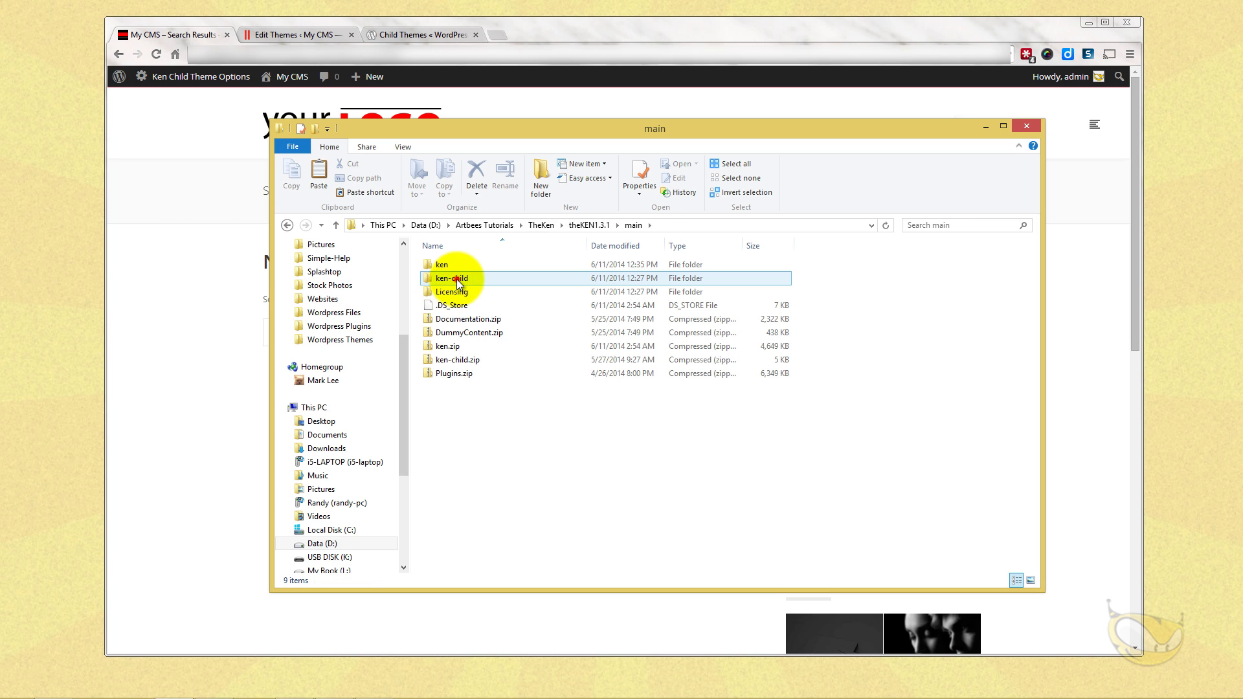
double_click(457, 278)
double_click(452, 279)
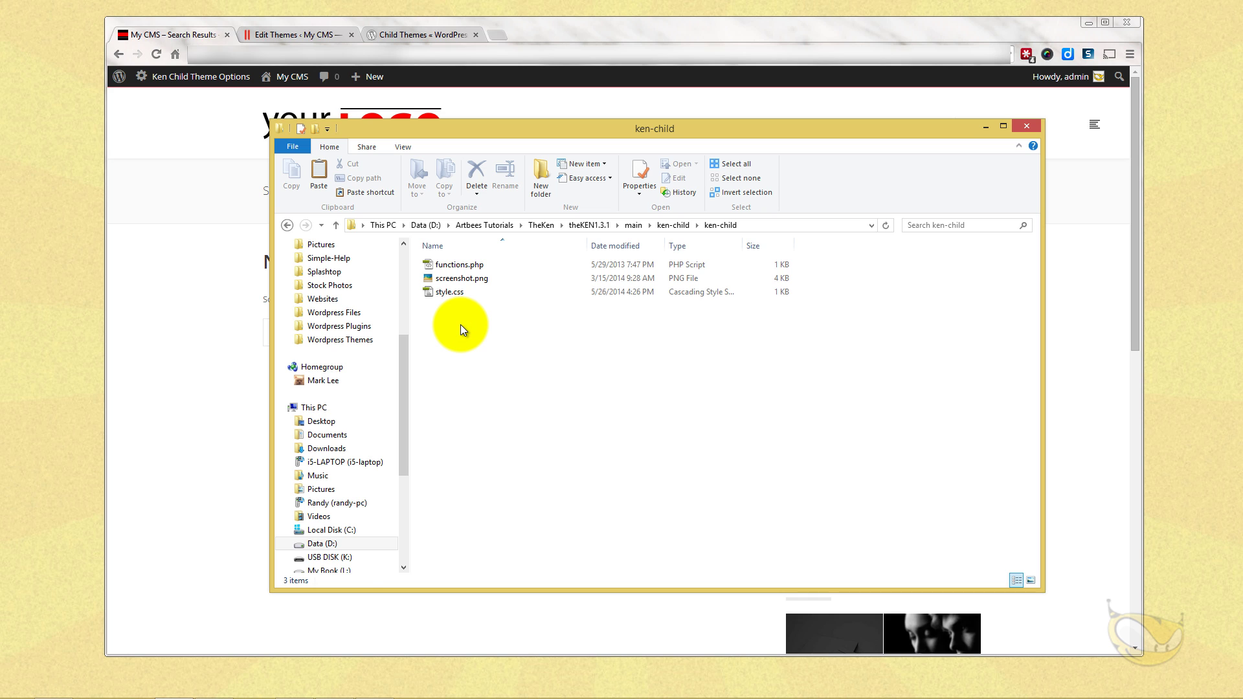
Step: Paste search.php into the child theme folder and open it in Notepad++
key("ctrl+v")
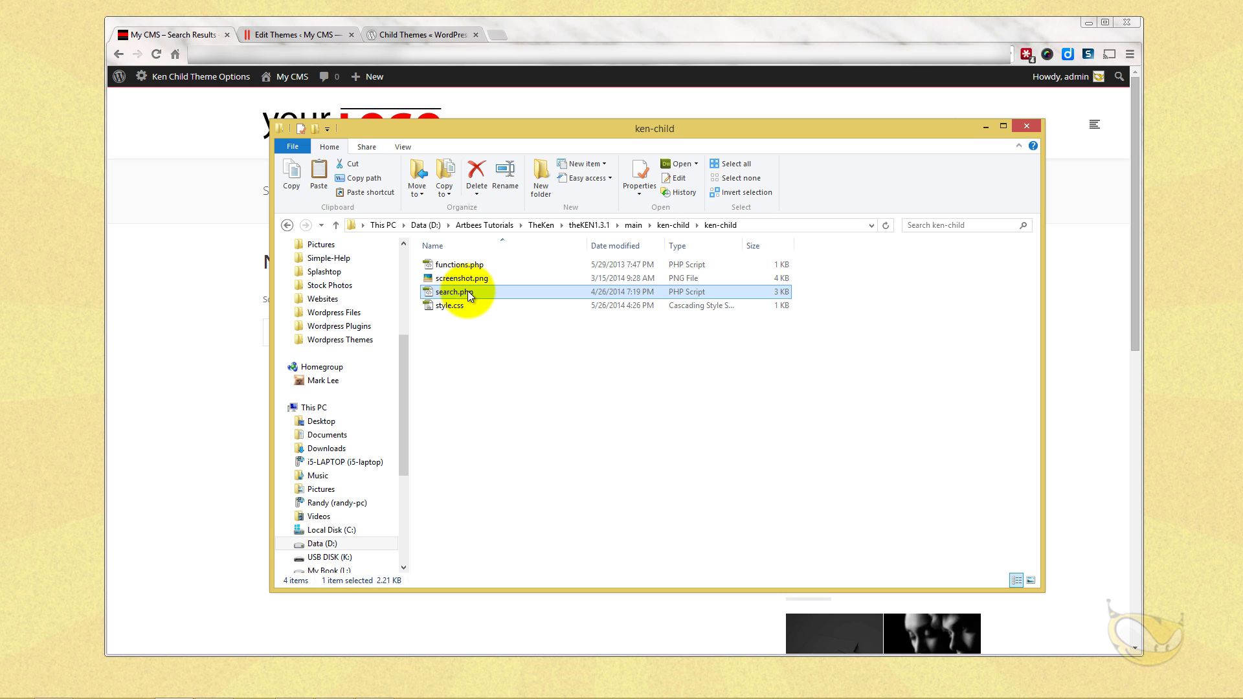
right_click(459, 292)
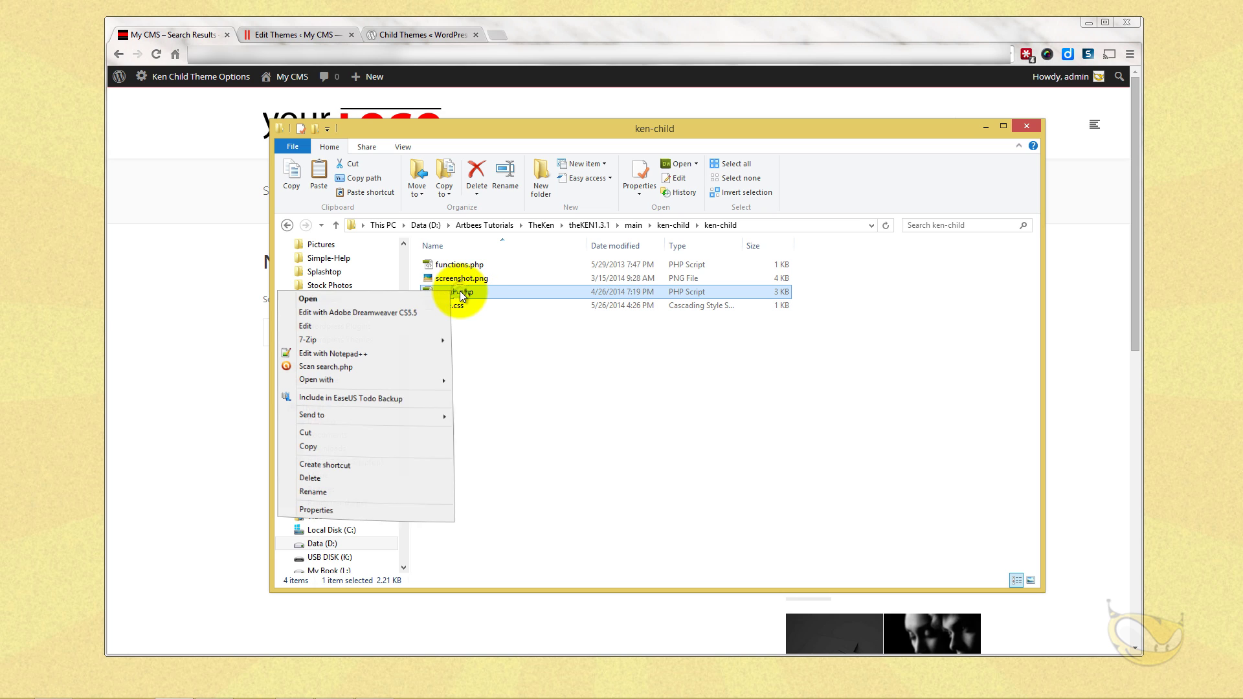
left_click(383, 354)
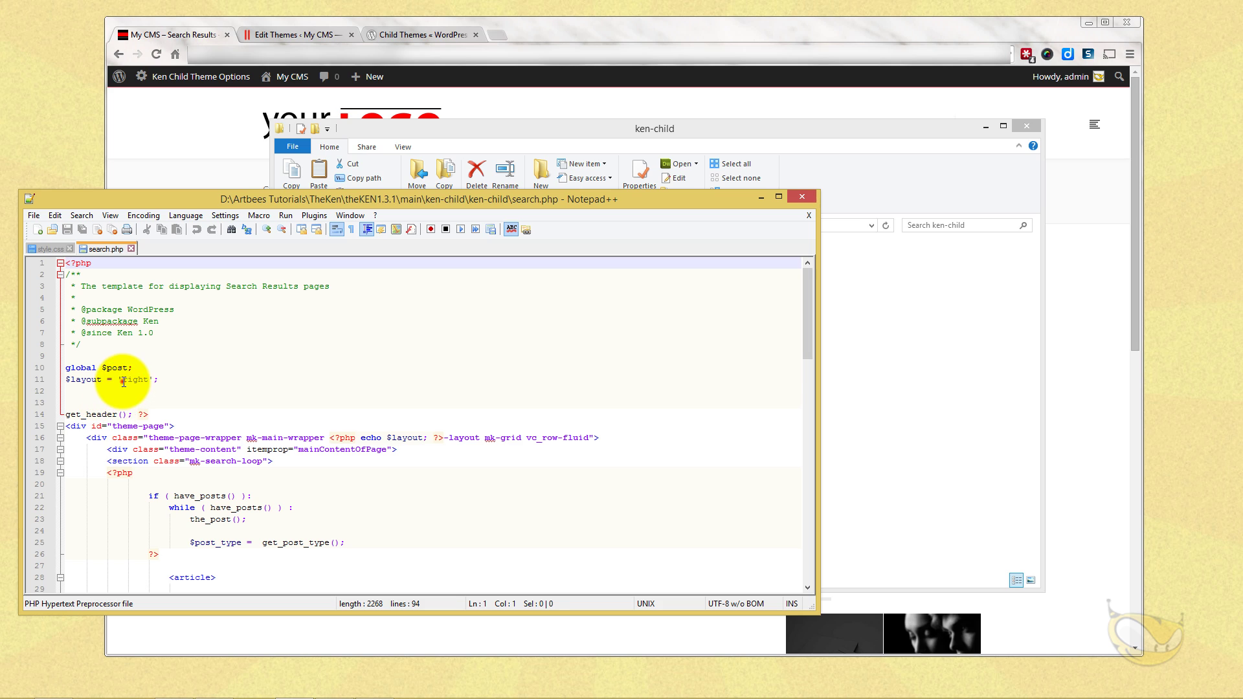
Step: Change the layout value from 'right' to 'left' and save search.php
left_click_drag(123, 383, 152, 382)
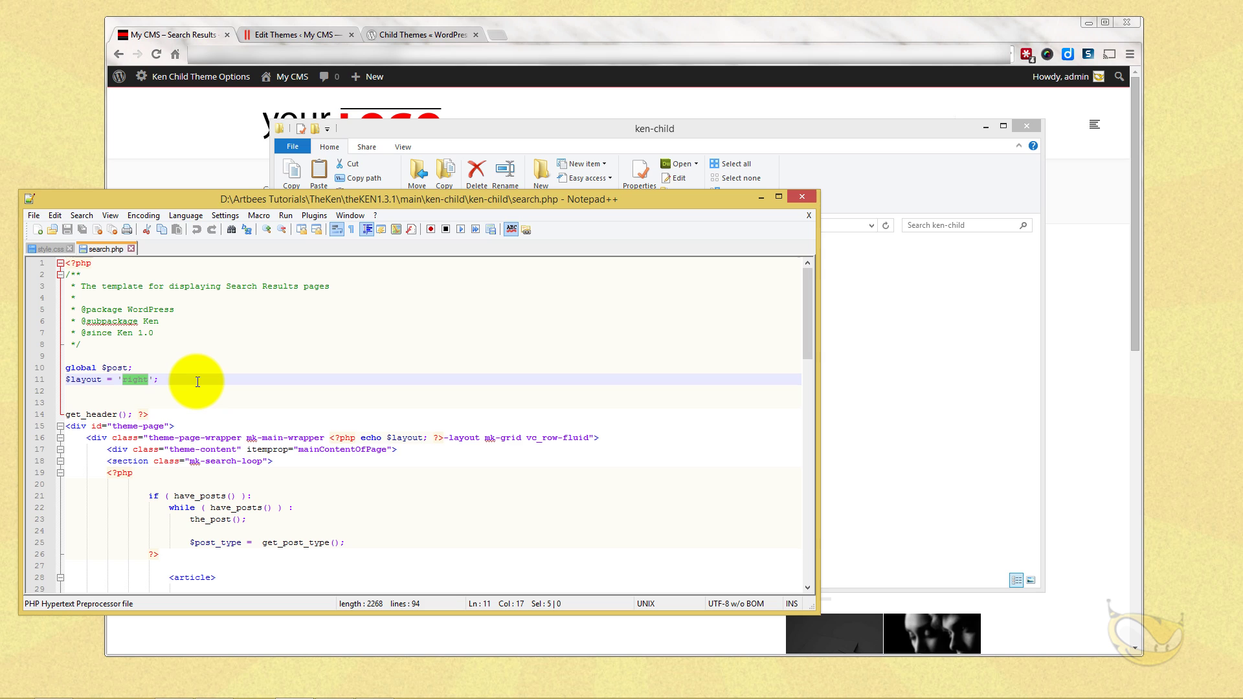
type("left")
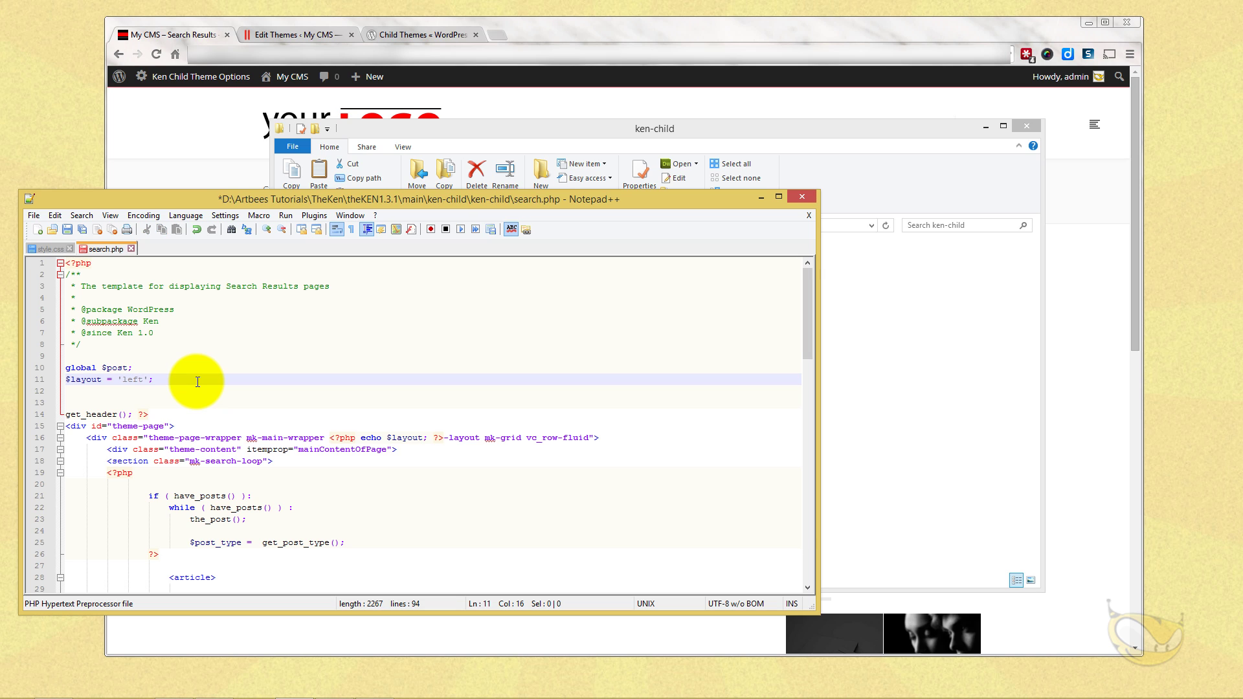
key("ctrl+s")
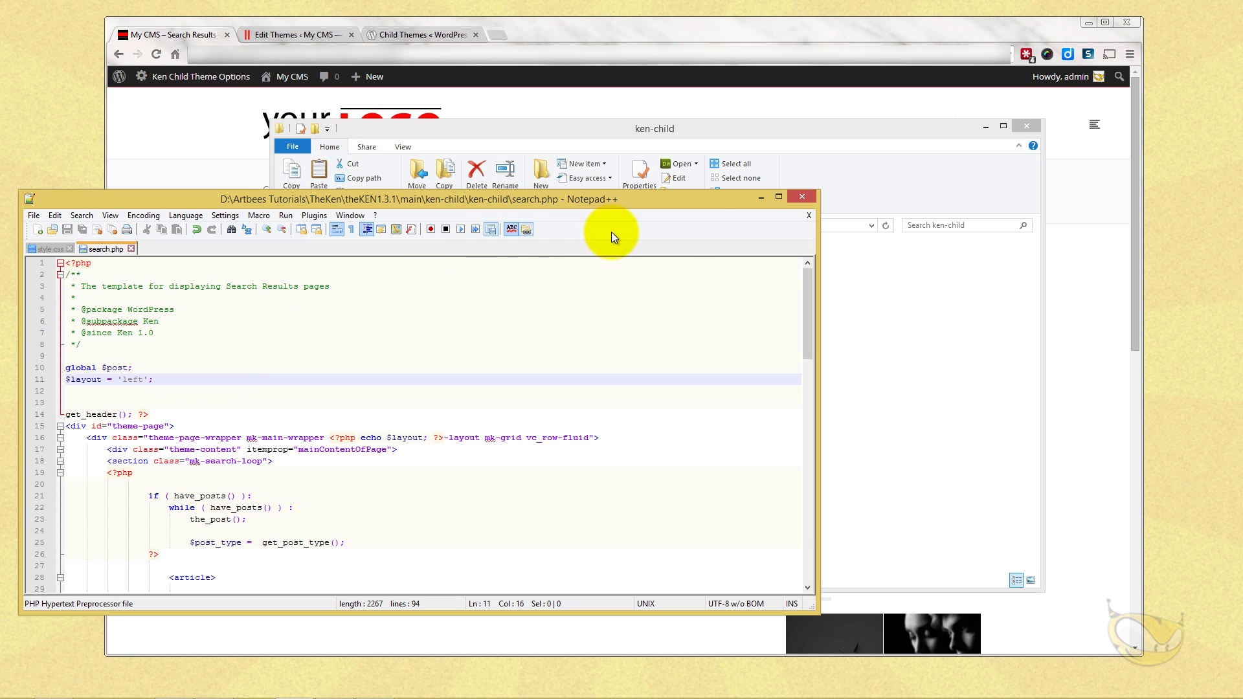
Step: Connect FileZilla to the saved TheKEN FTP site
left_click(761, 197)
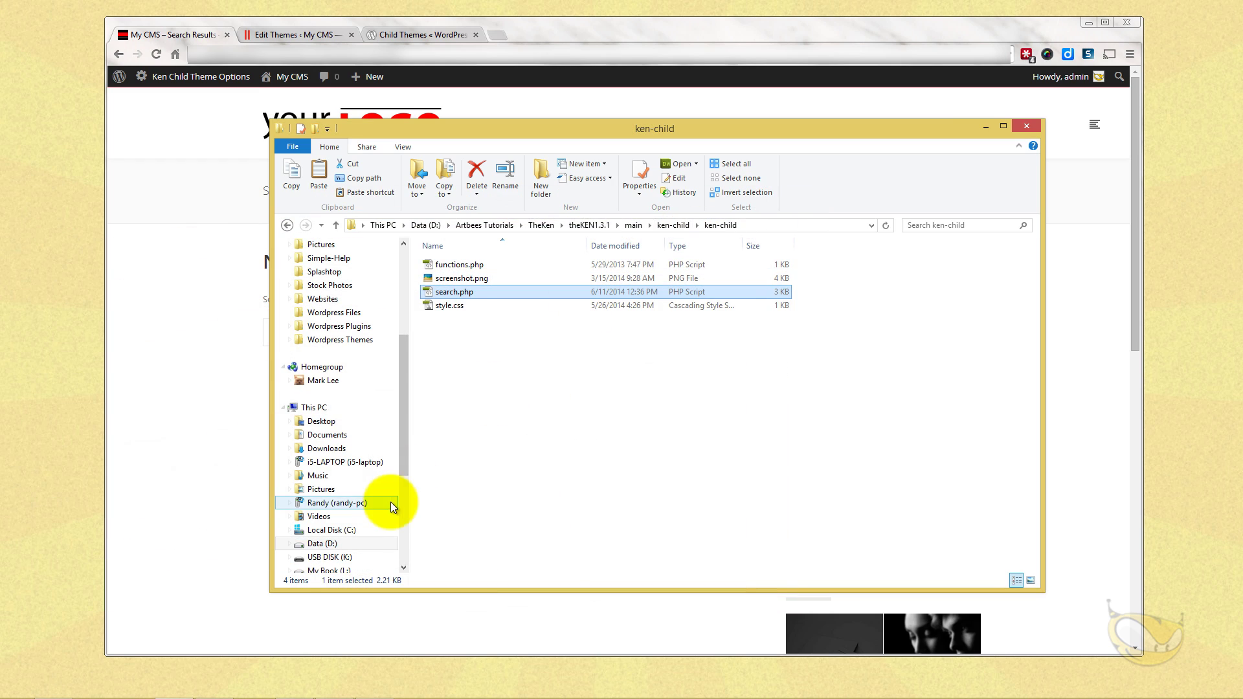
mouse_move(258, 692)
left_click(213, 691)
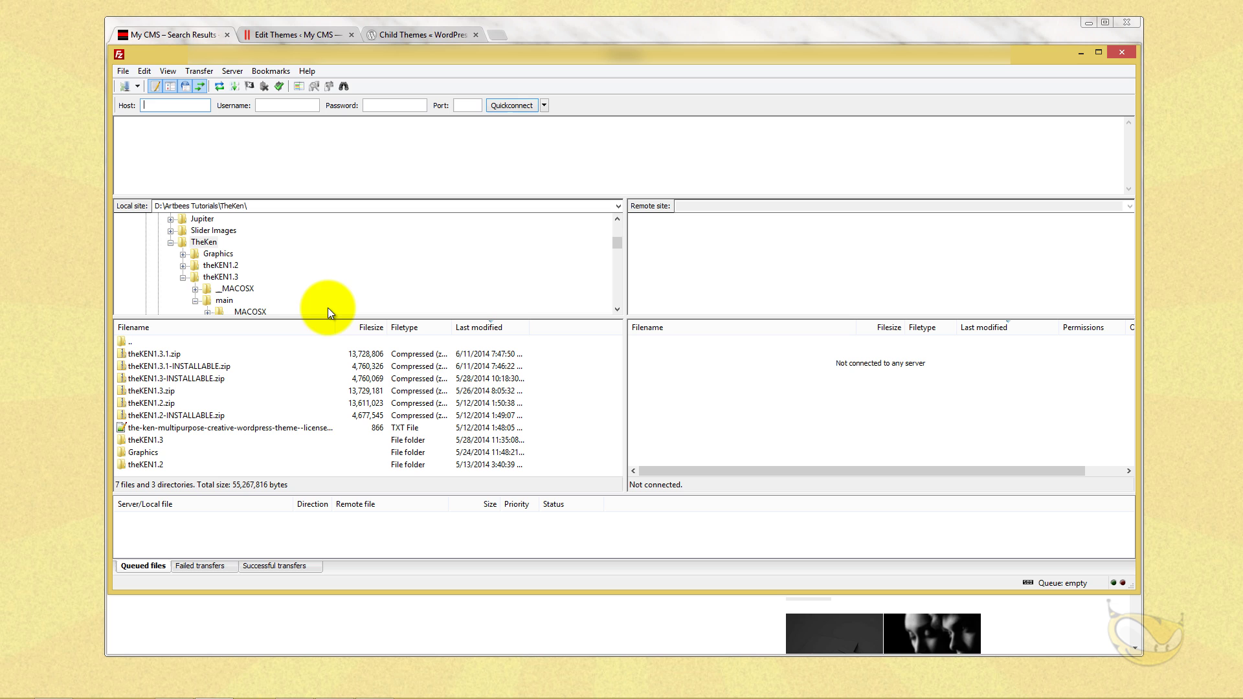
left_click(138, 89)
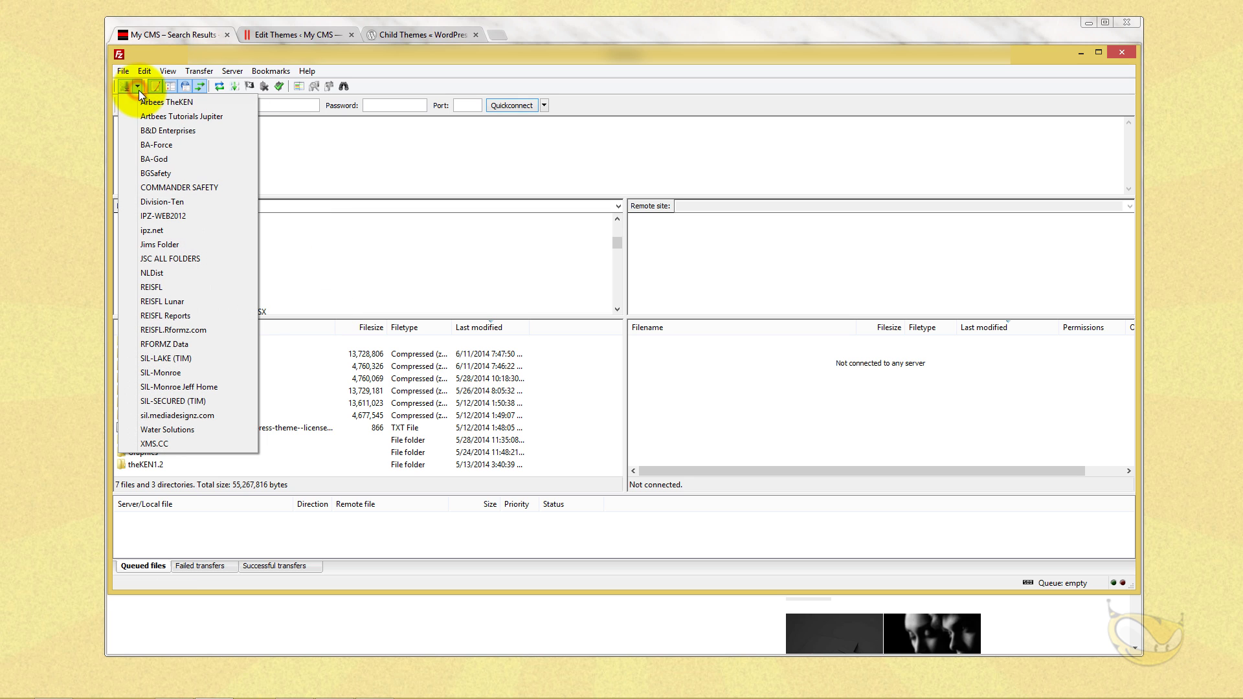
left_click(162, 103)
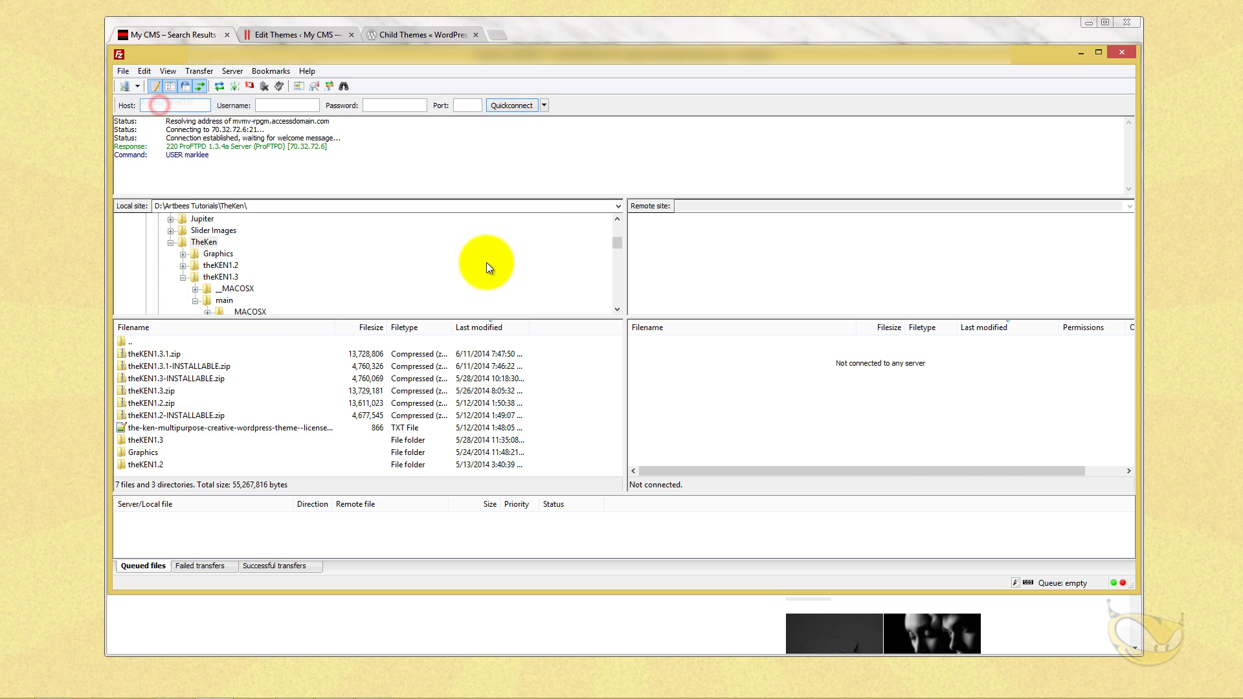
Step: Open the server's /wp-content/themes/ken-child folder in FileZilla's remote pane
left_click_drag(1130, 353, 1133, 432)
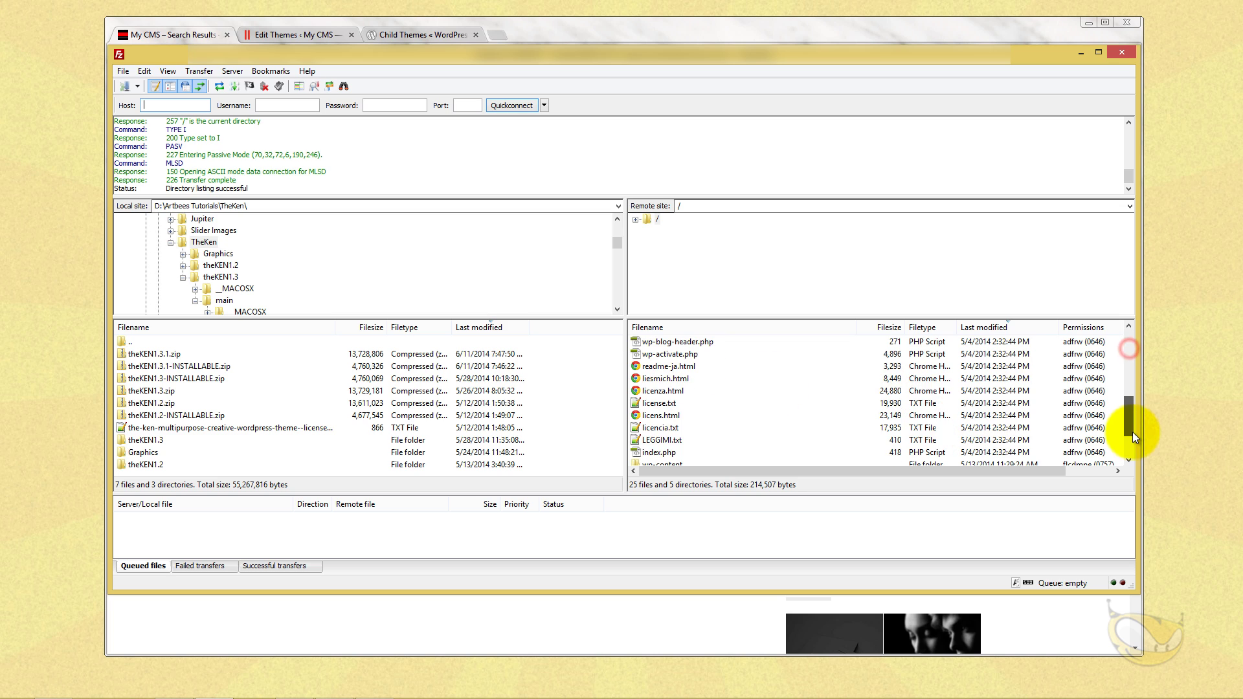
scroll(1123, 434, "down", 1)
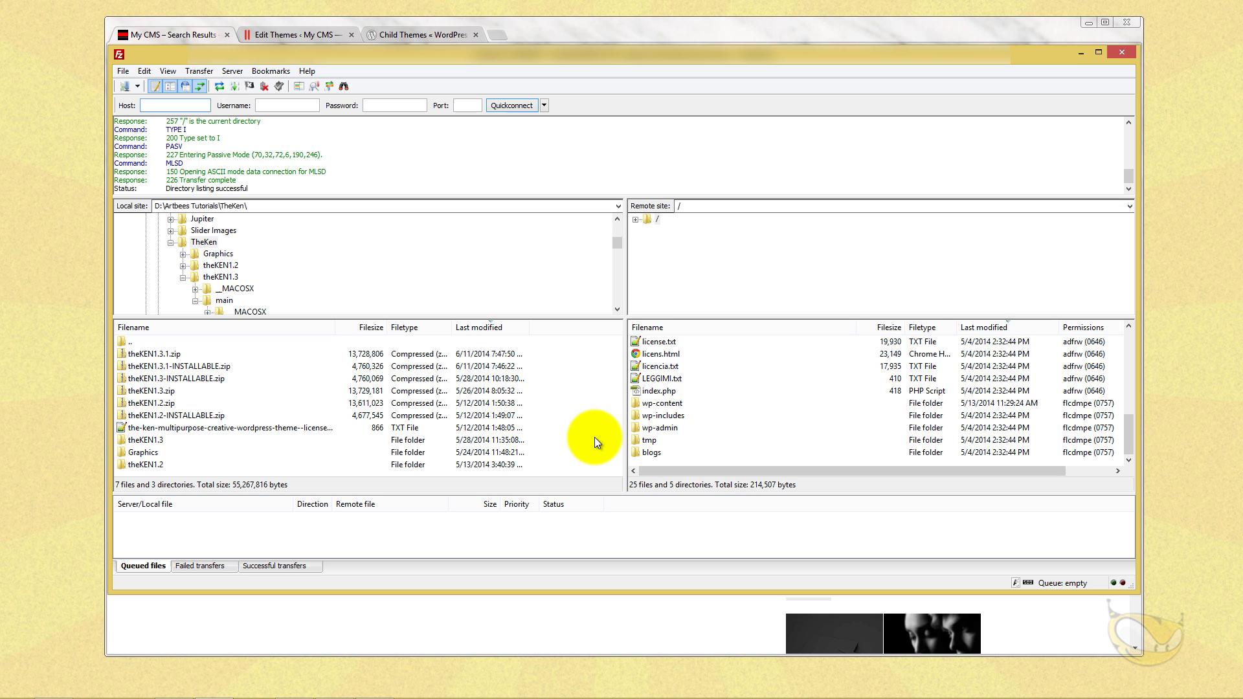
key("w")
key("Return")
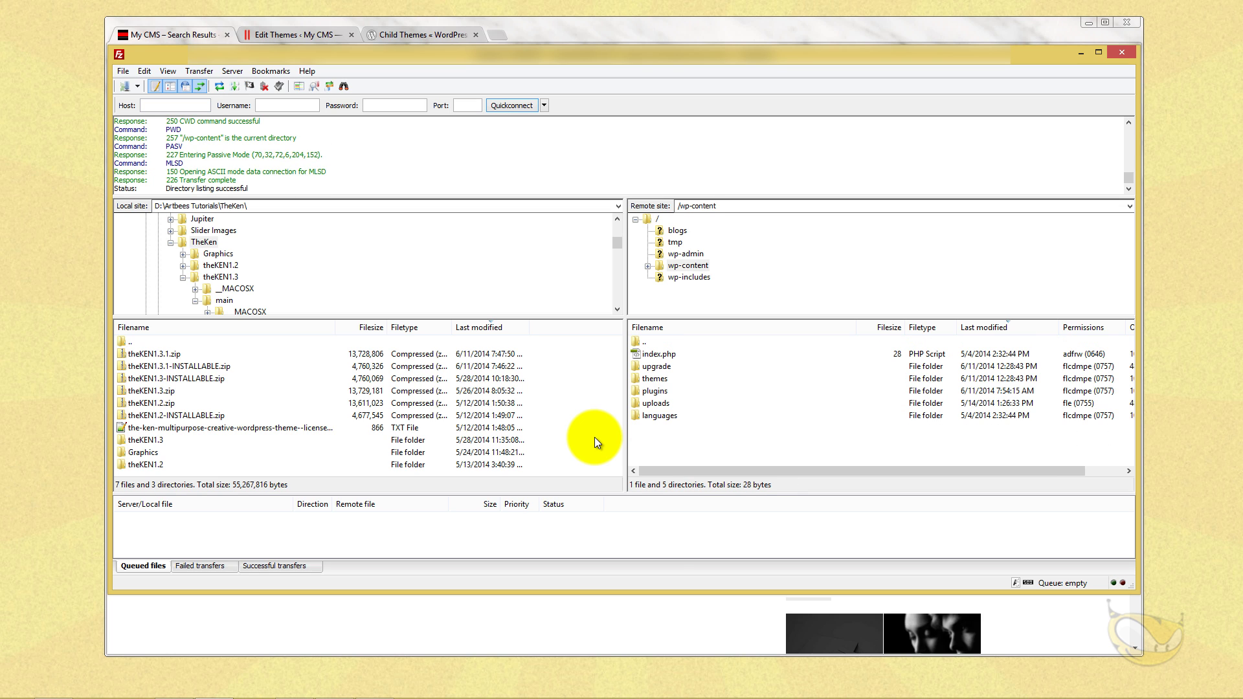
key("t")
key("Return")
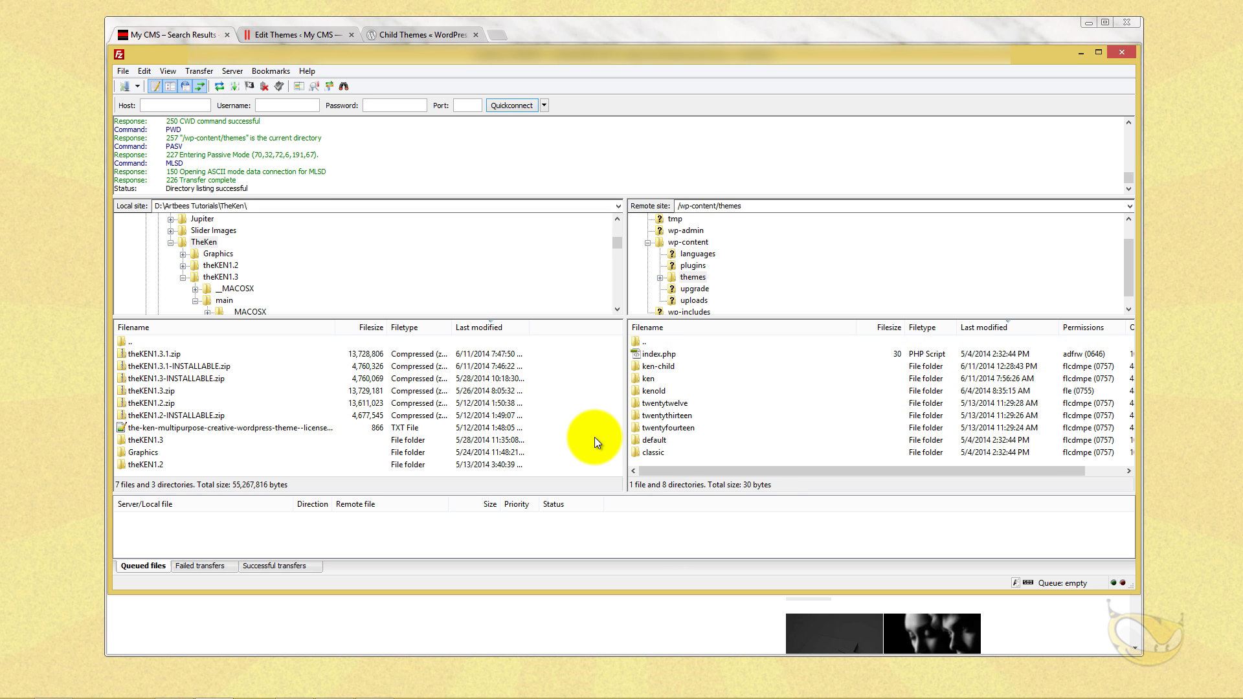
key("k")
key("Return")
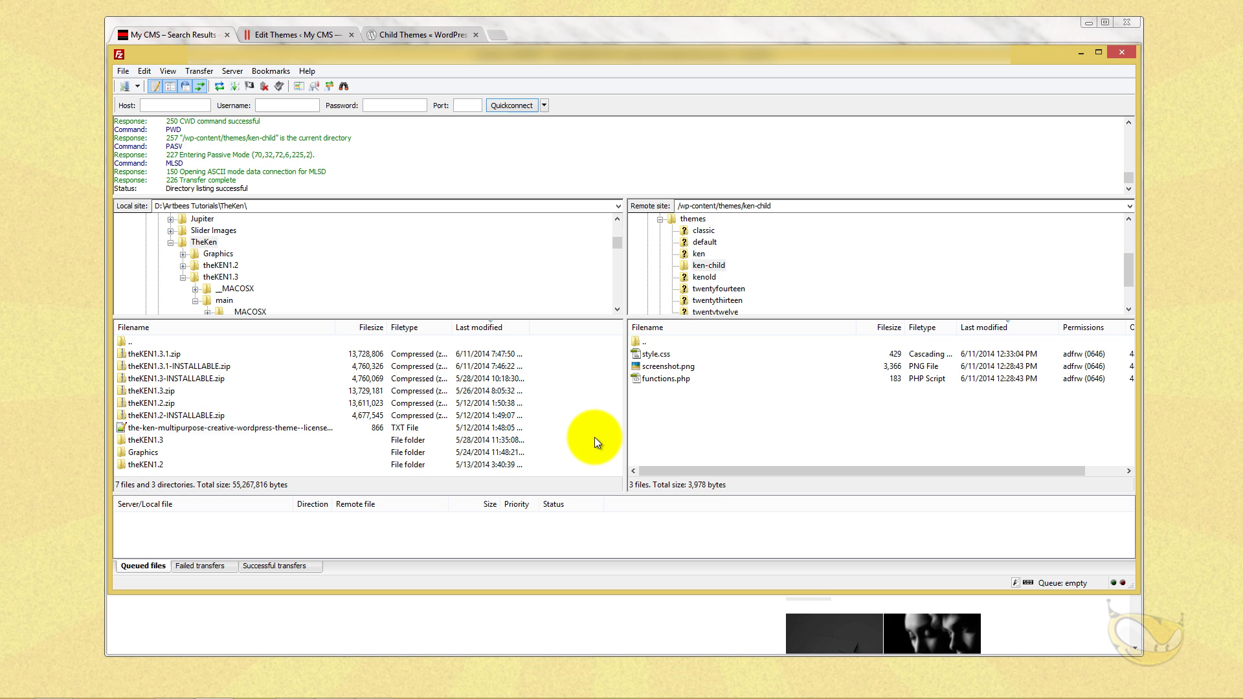
Step: Browse locally to theKEN1.3.1\main\ken-child\ken-child and upload search.php to the server
key("t")
key("Down")
key("Down")
key("Down")
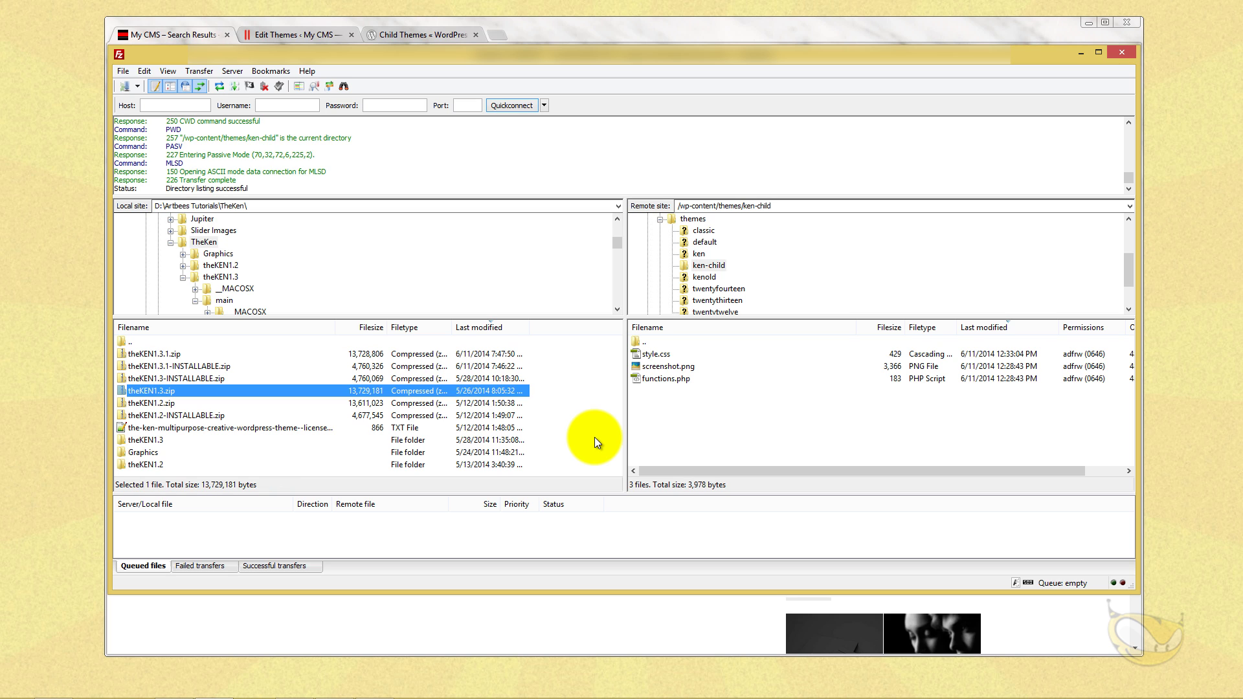
key("F5")
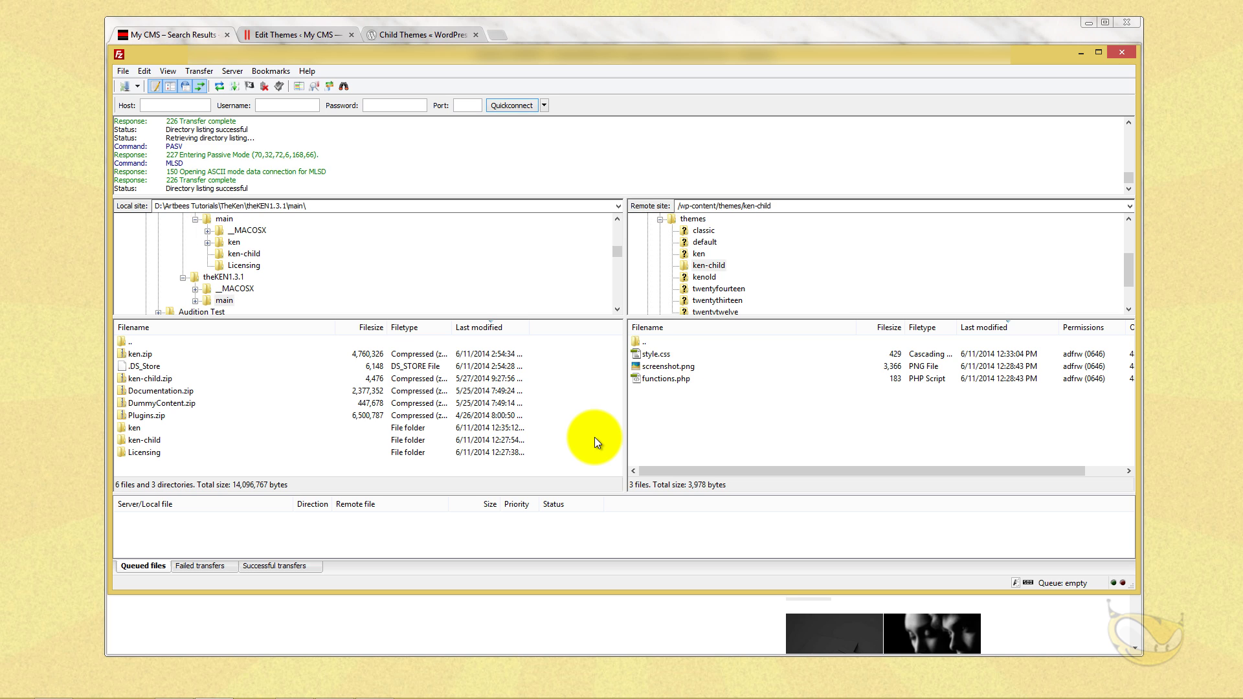
double_click(595, 442)
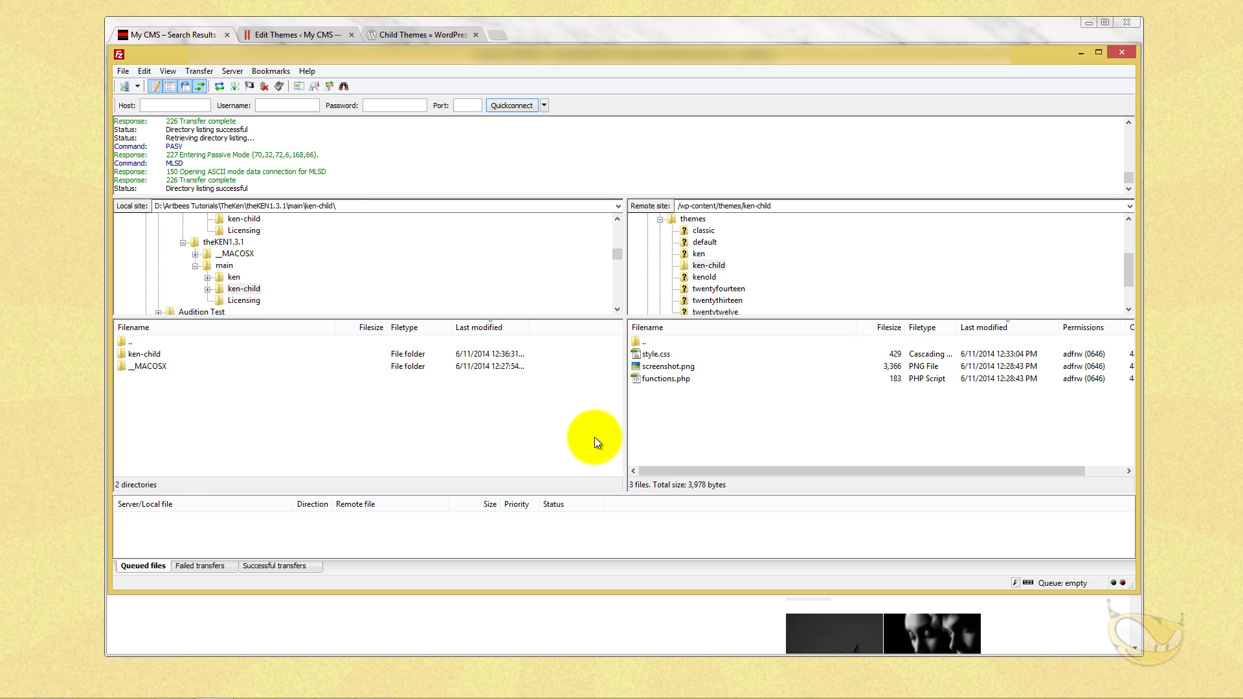
key("Return")
key("Down")
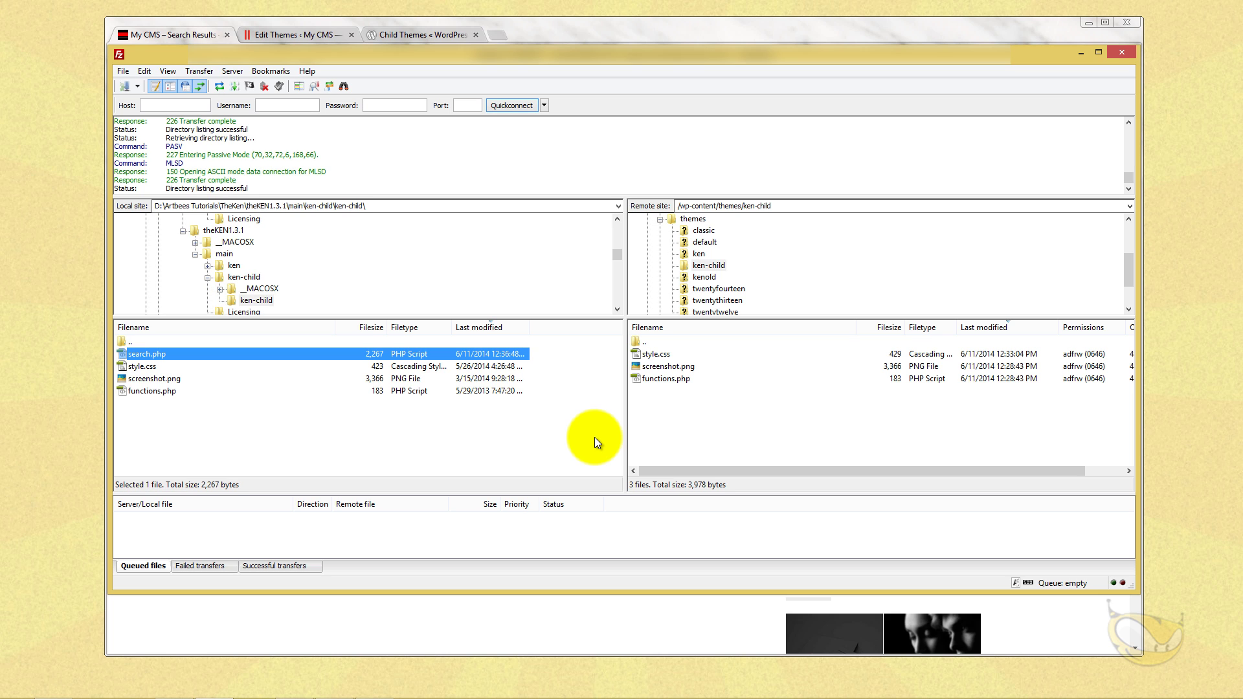
key("Return")
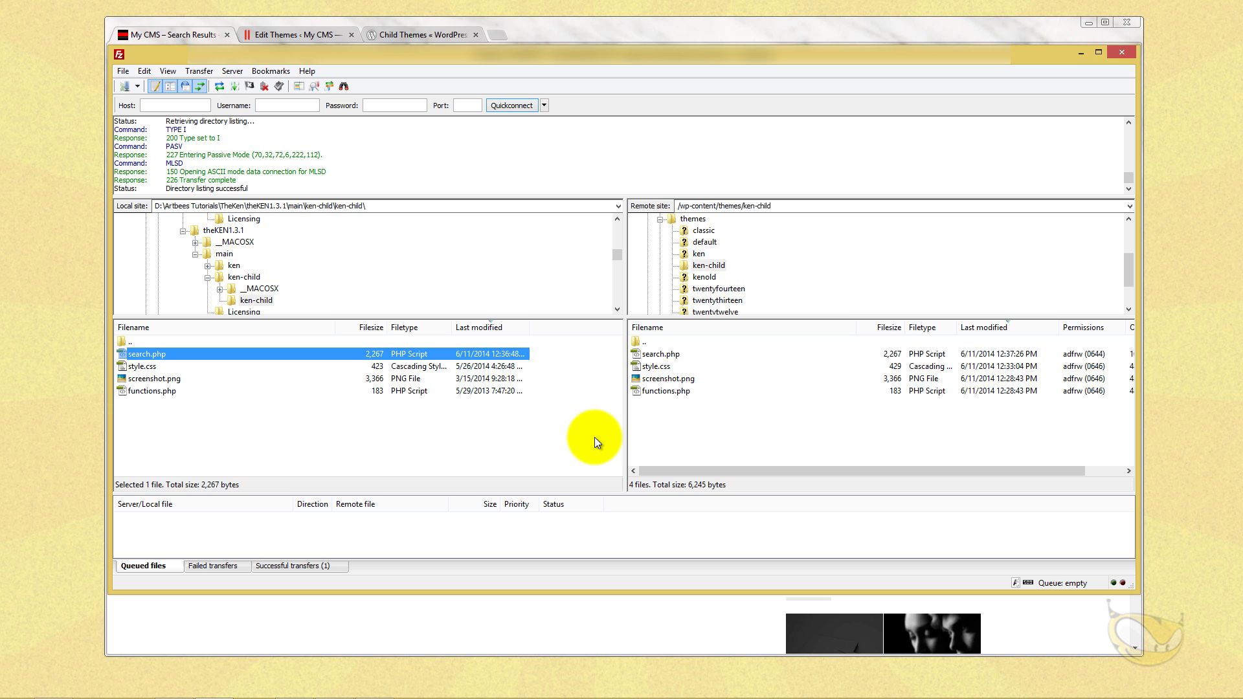
key("alt+Tab")
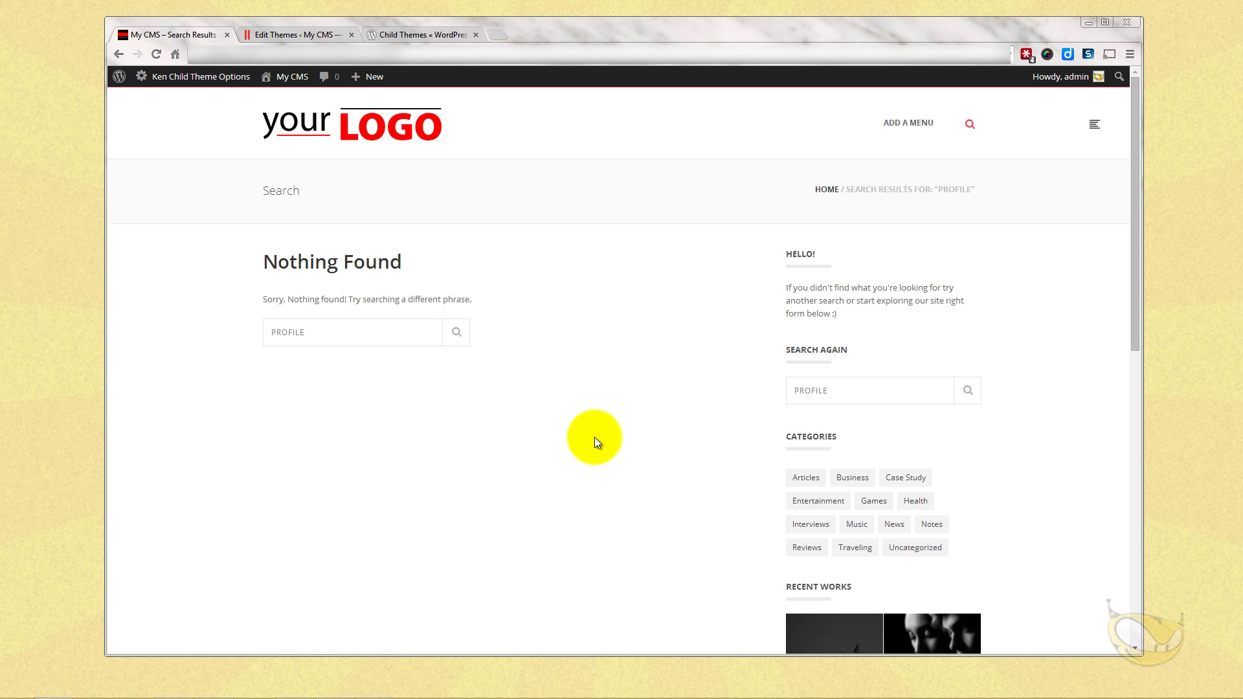
Step: Reload the search results to confirm the left sidebar, then return to the theme editor tab
key("F5")
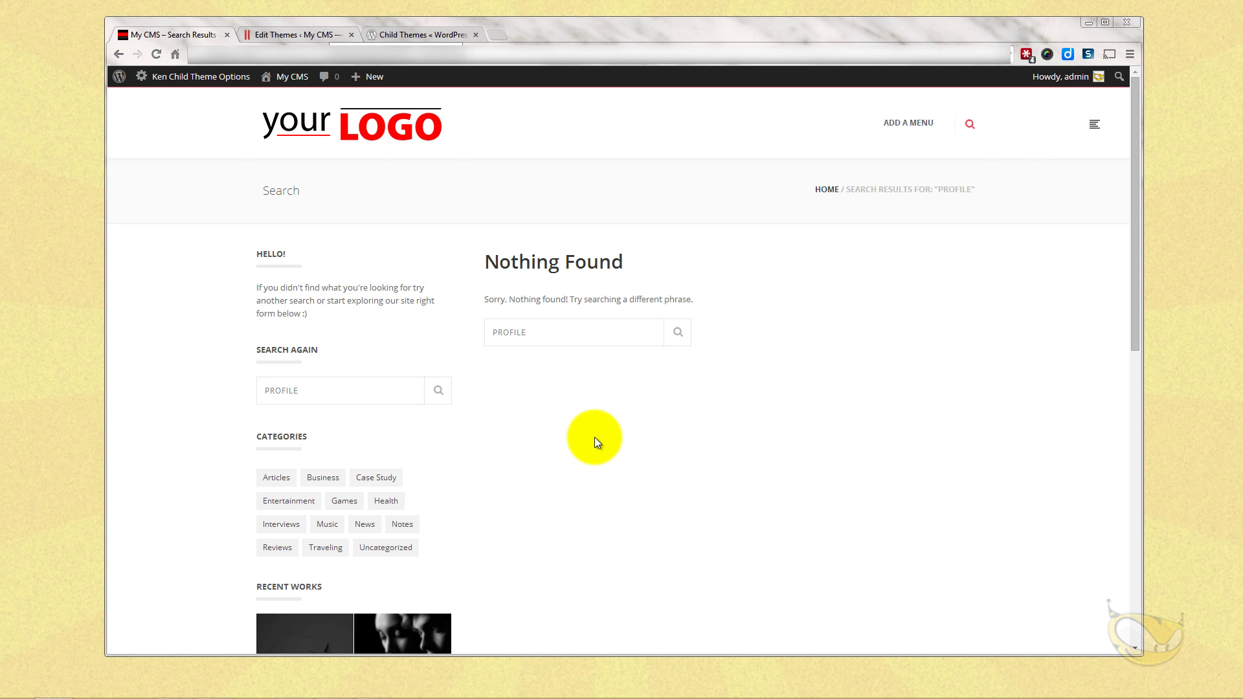
key("ctrl+Tab")
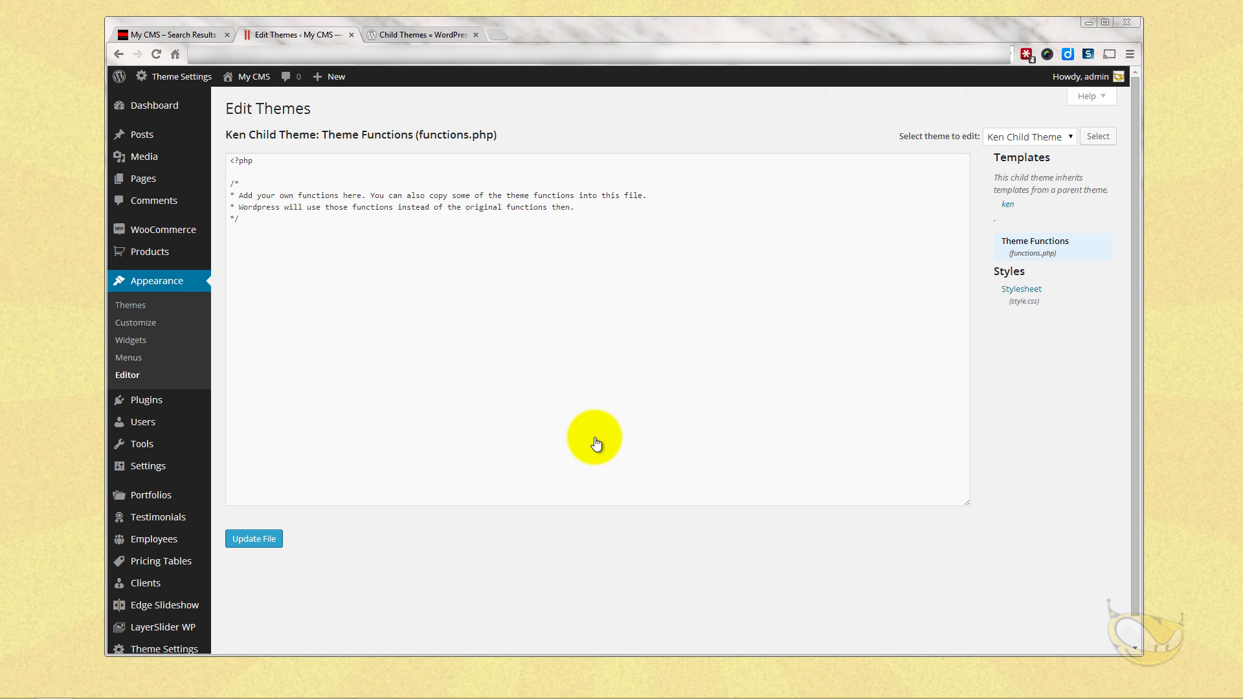
Step: Reload the Edit Themes page so Search Results (search.php) is listed under Templates
key("F5")
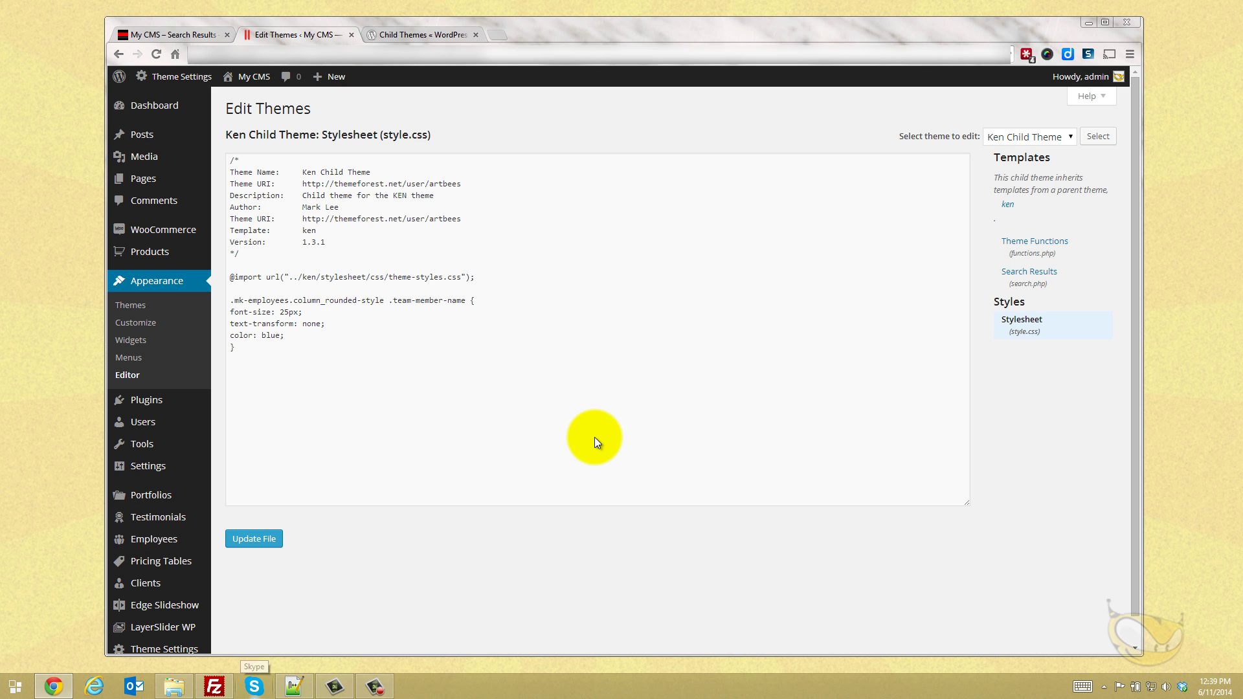
key("super+t")
key("super+t")
key("super+t")
key("Return")
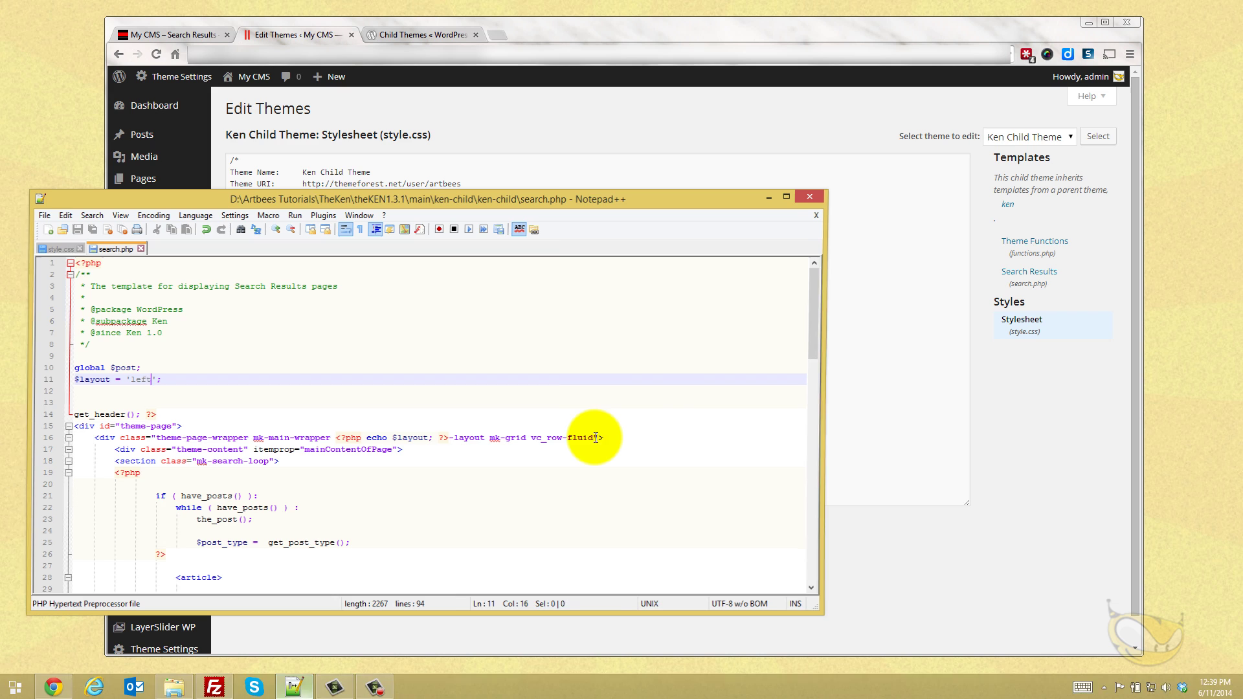
key("ctrl+Tab")
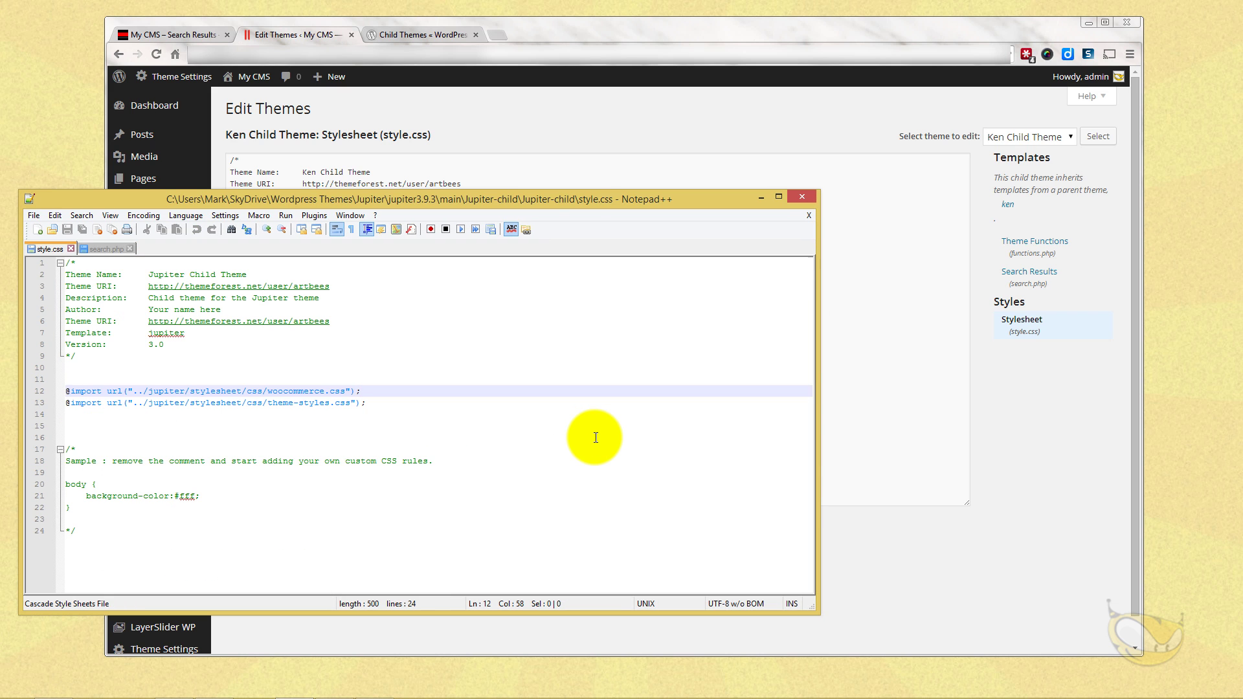
key("Home")
key("shift+Down")
key("shift+End")
key("End")
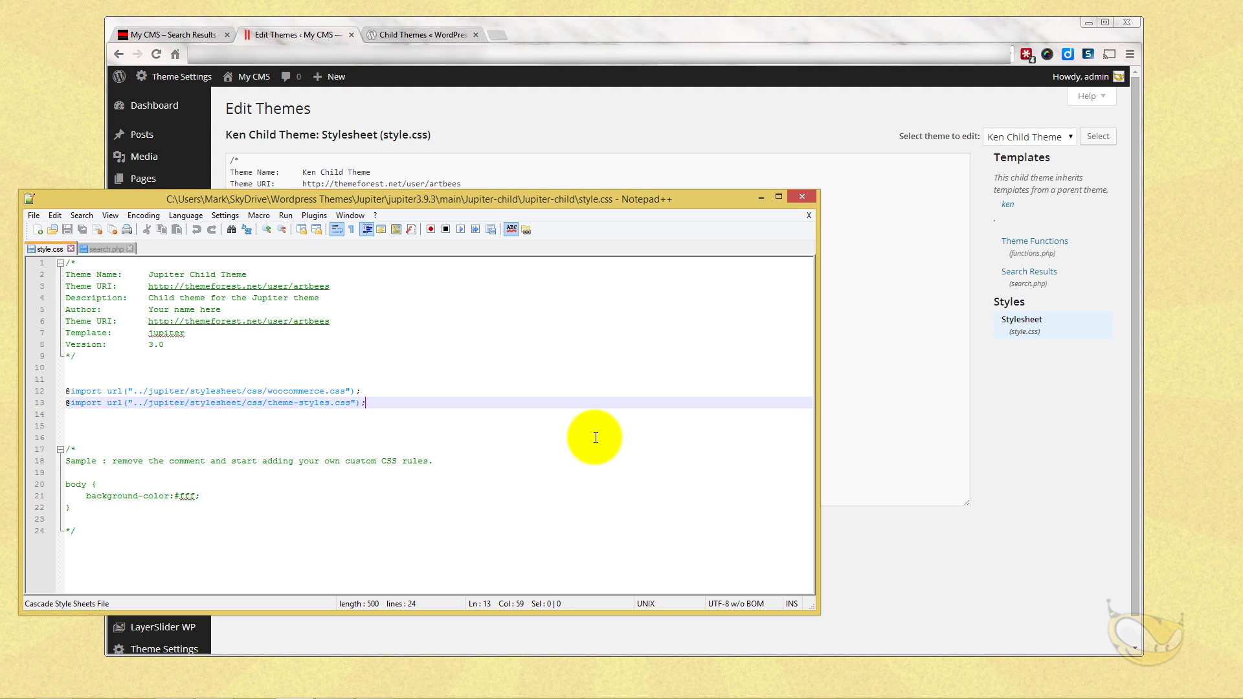
key("alt+Tab")
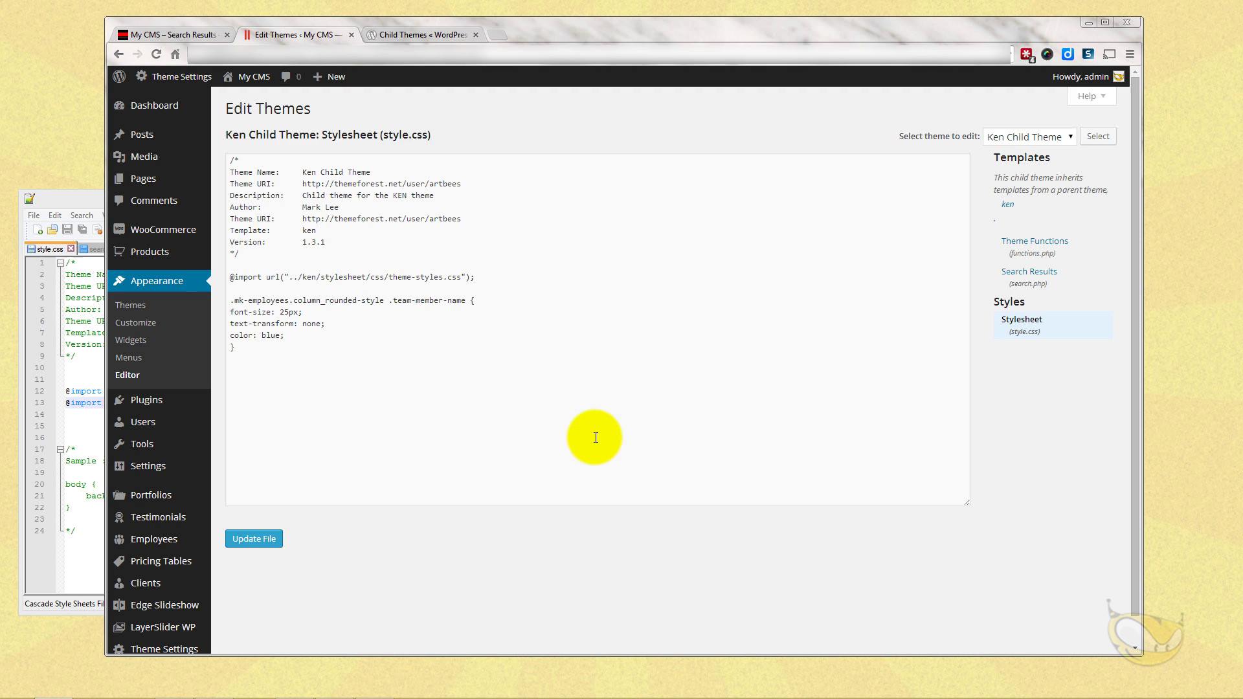
key("Tab")
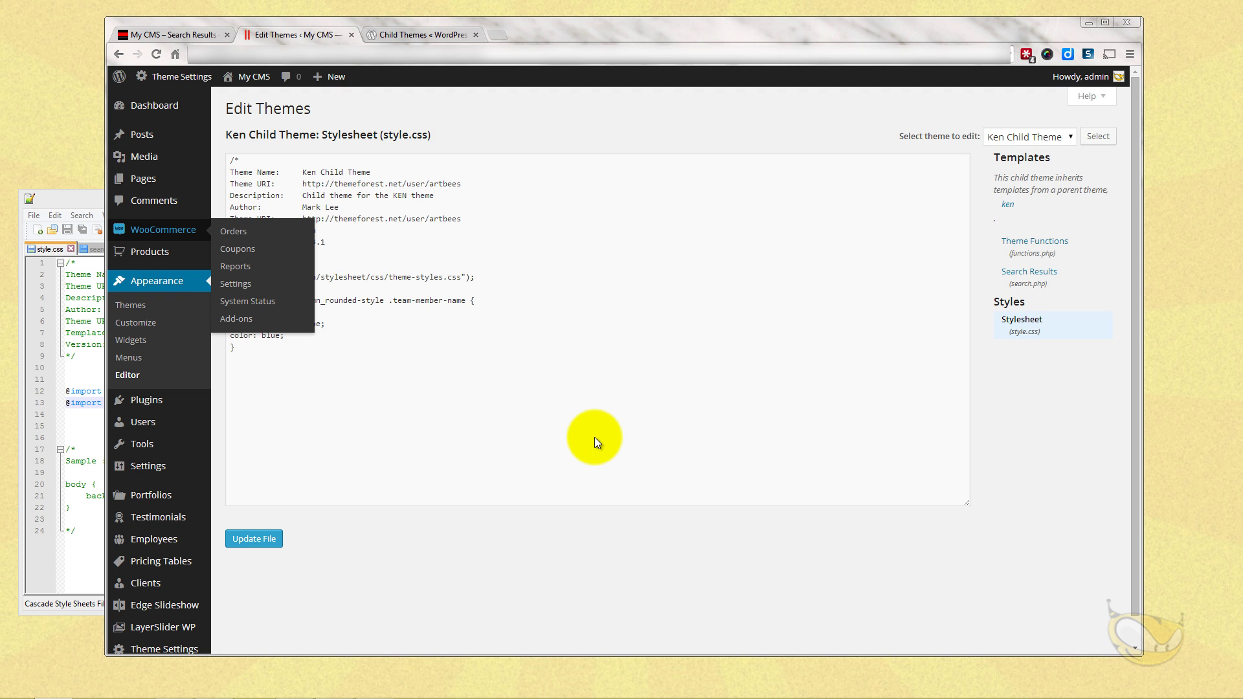
key("alt+Tab")
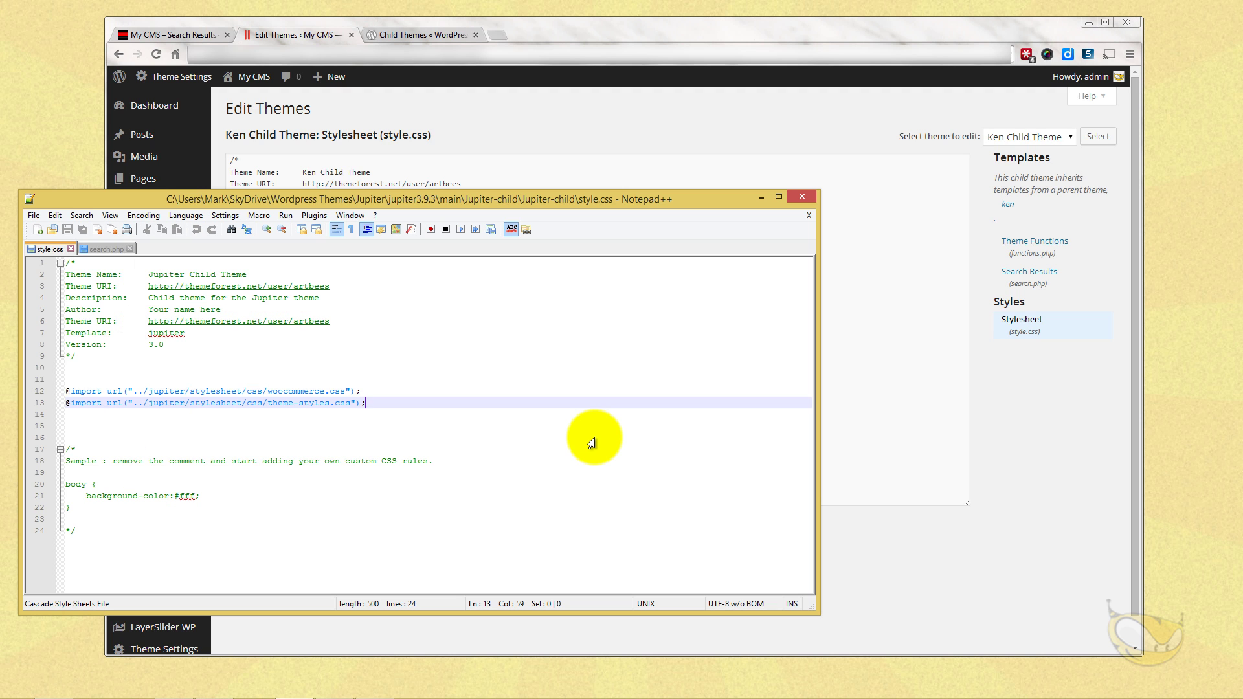
key("Up")
key("Home")
key("shift+Down")
key("shift+End")
key("ctrl+c")
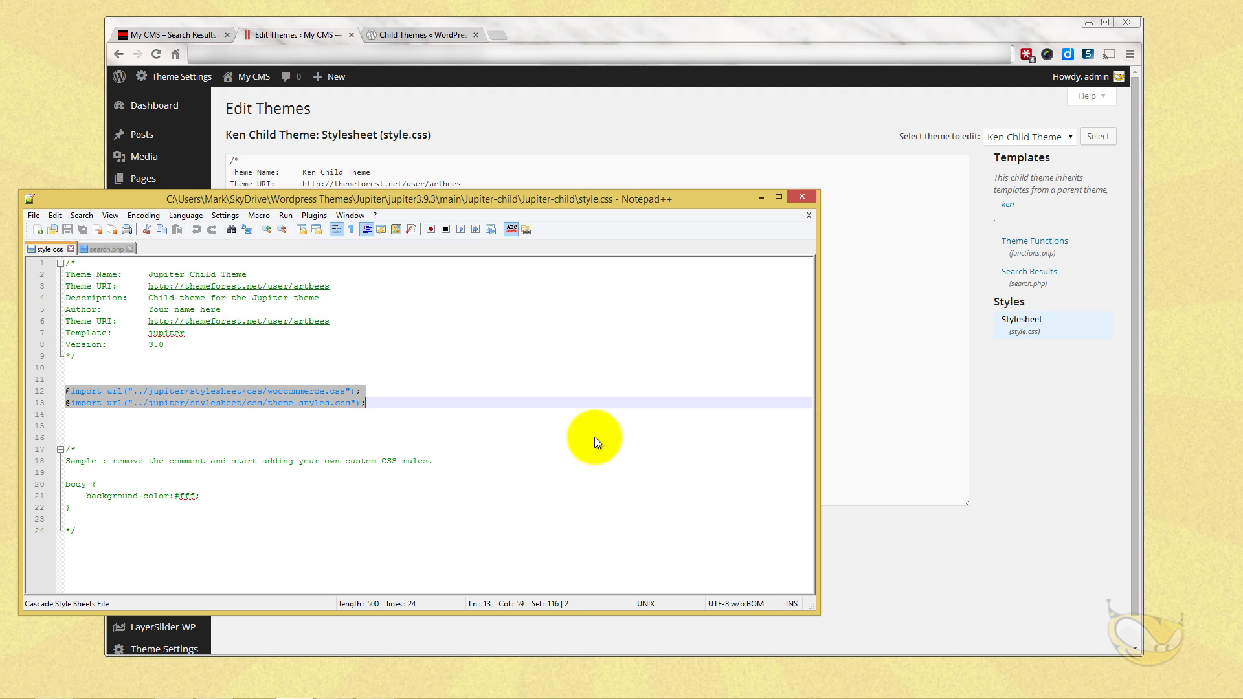
key("alt+Tab")
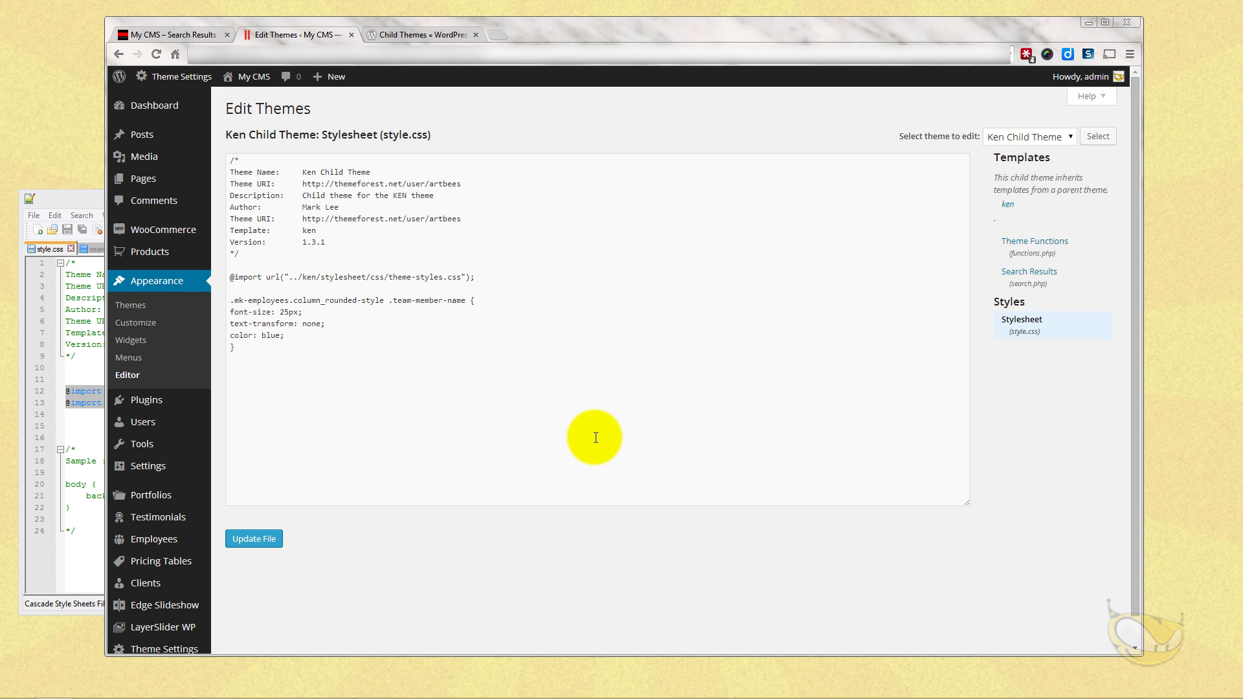
left_click(596, 438)
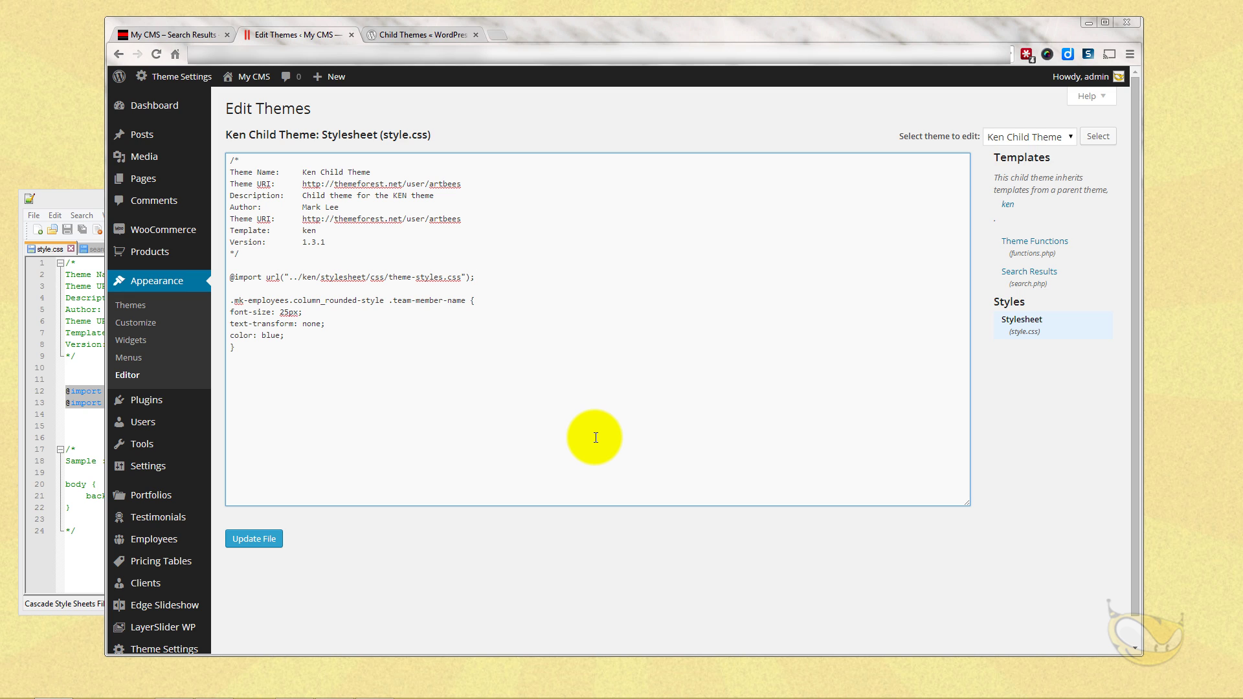
key("Return")
key("ctrl+v")
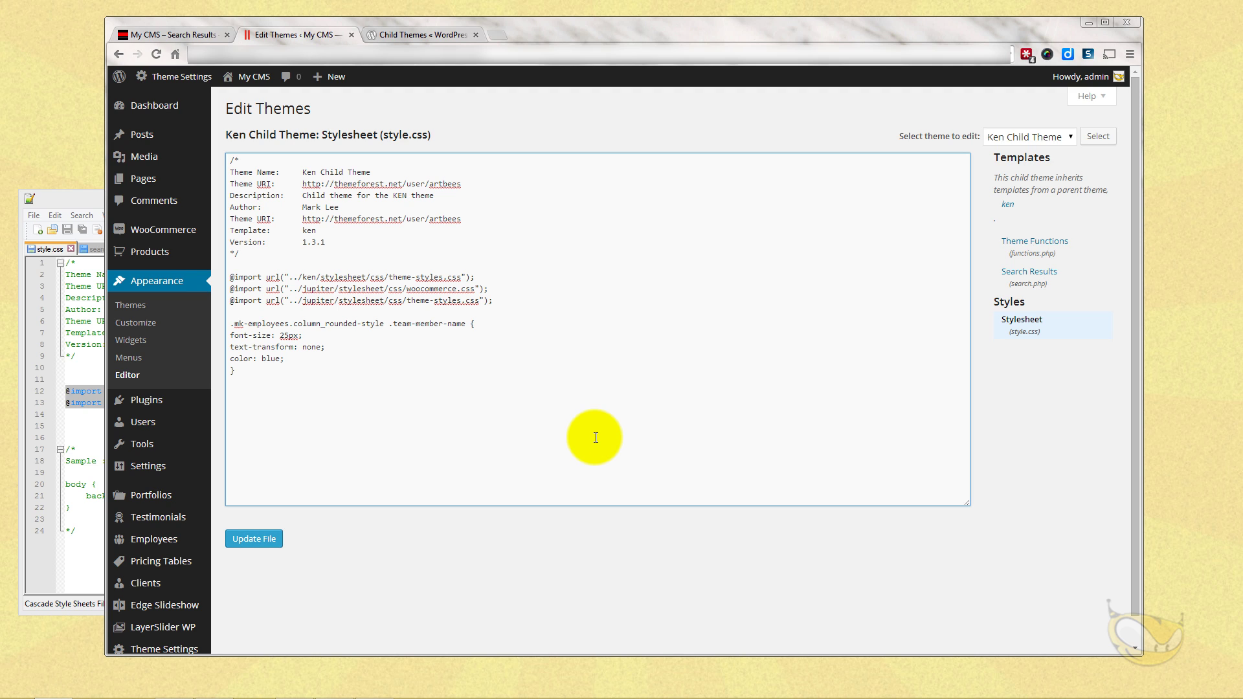
key("shift+Up")
key("shift+Up")
key("BackSpace")
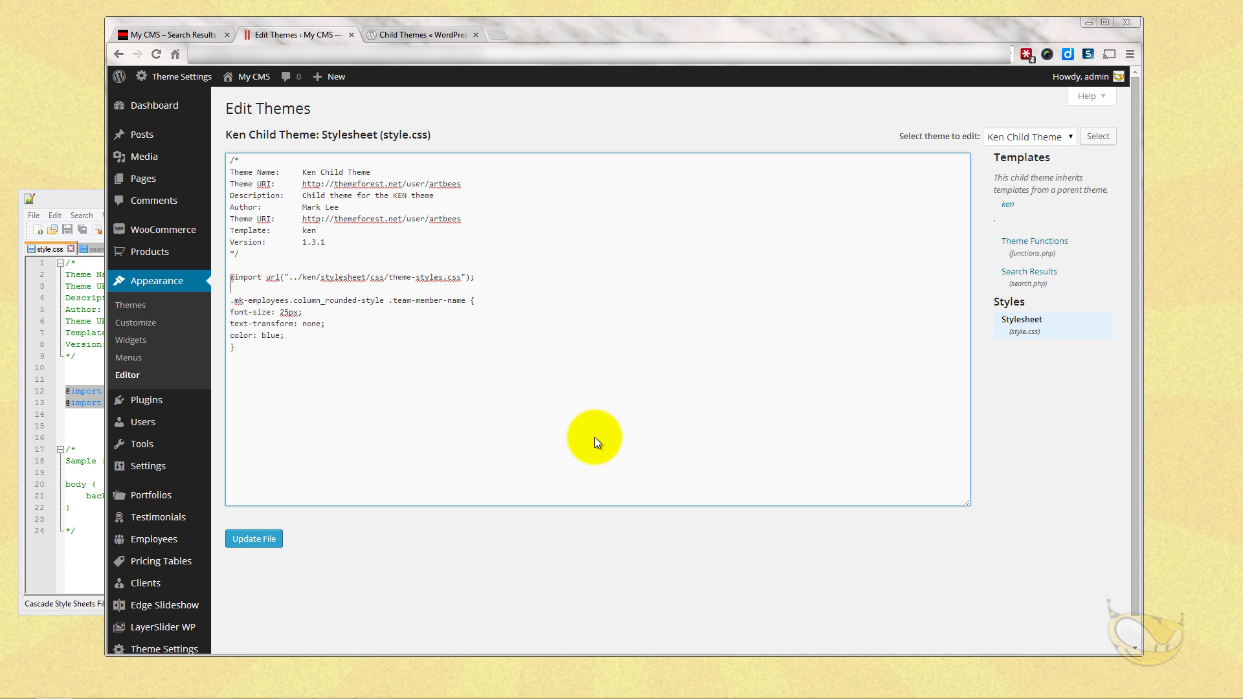
Step: Bring up the Codex 'Child Themes' article and scroll through its opening explanation
key("ctrl+Tab")
scroll(596, 438, "down", 4)
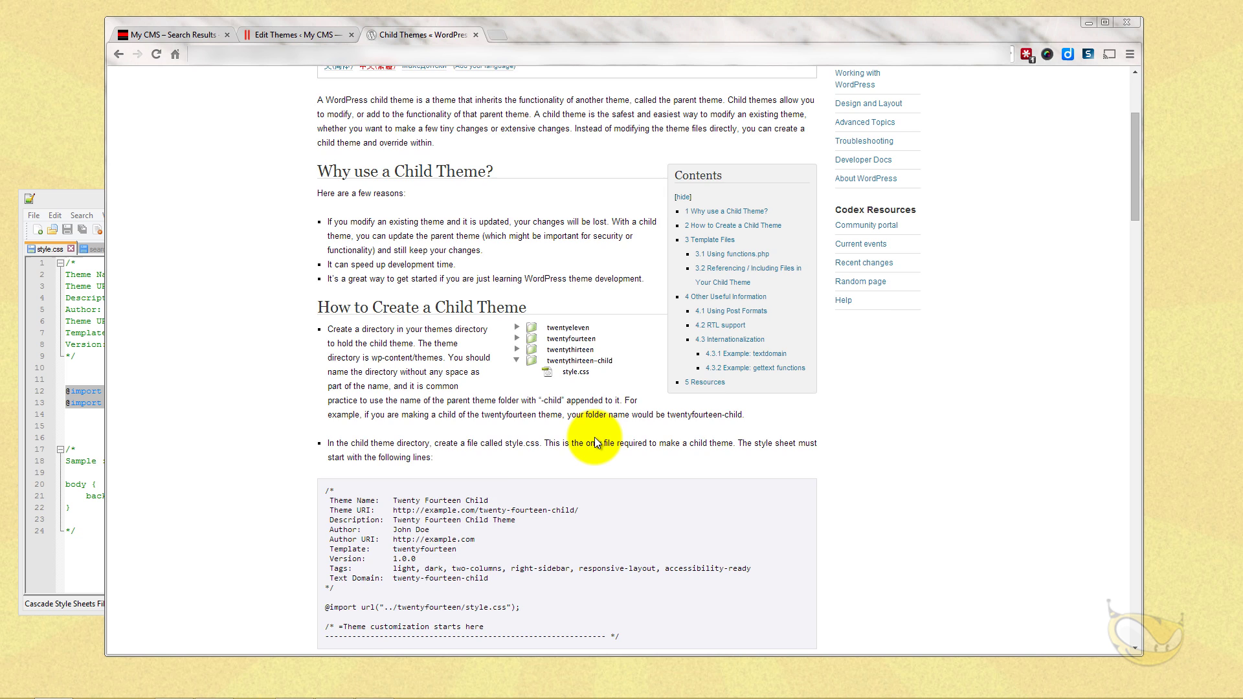
scroll(596, 438, "up", 3)
scroll(597, 443, "down", 1)
scroll(597, 443, "up", 1)
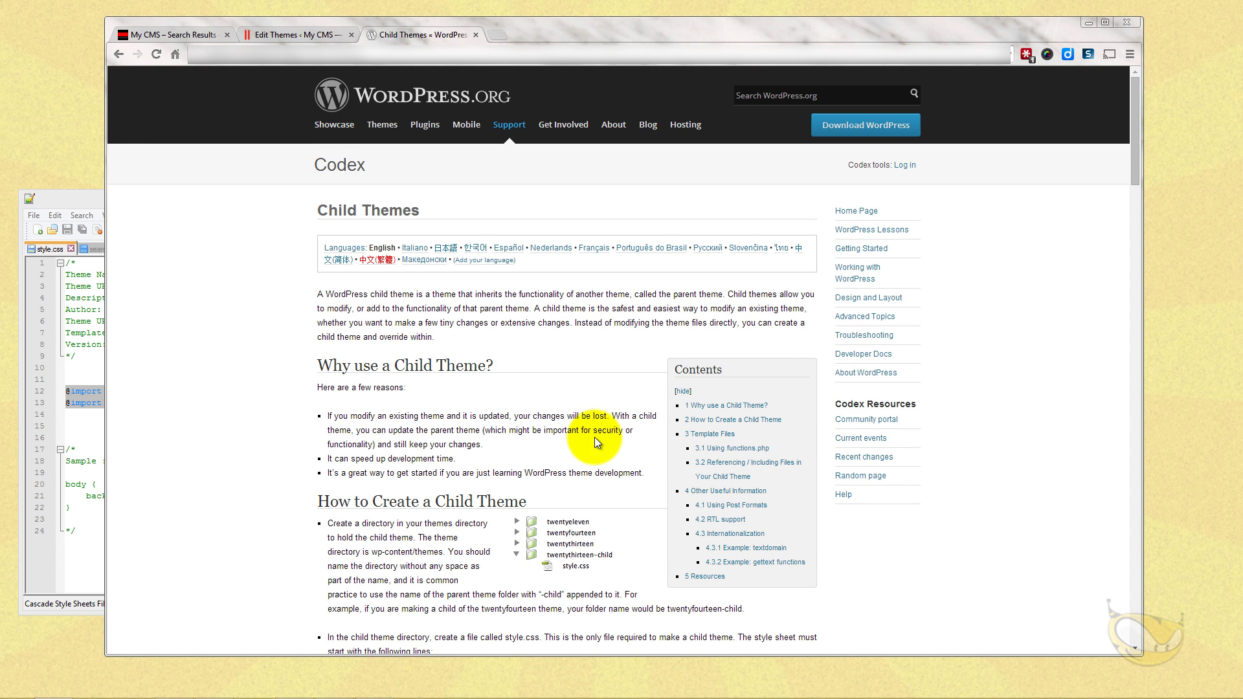